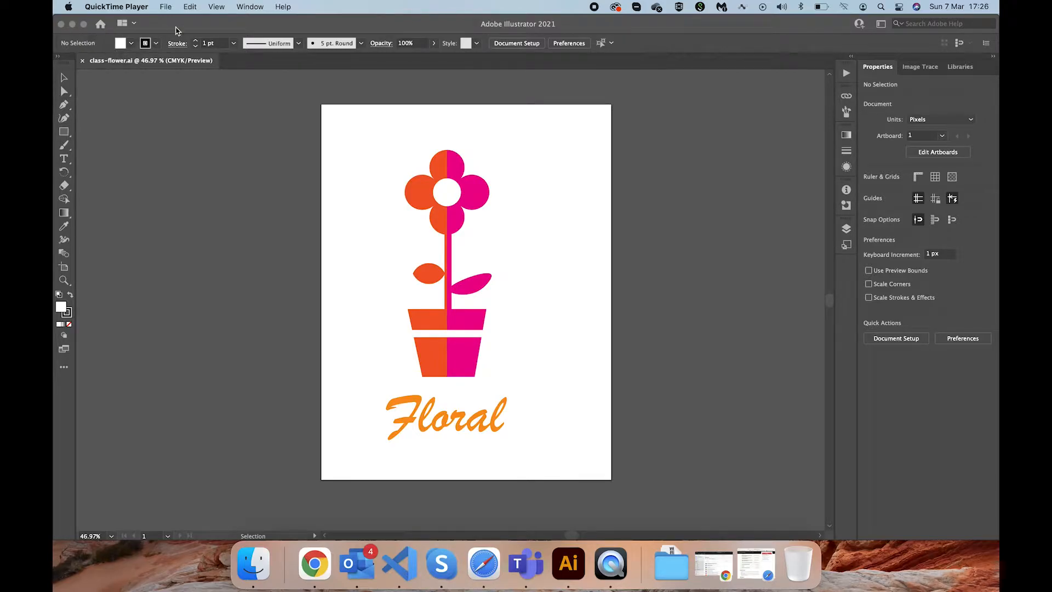
Step: Create a new 612 x 792 px portrait document in CMYK color with one artboard
click(194, 30)
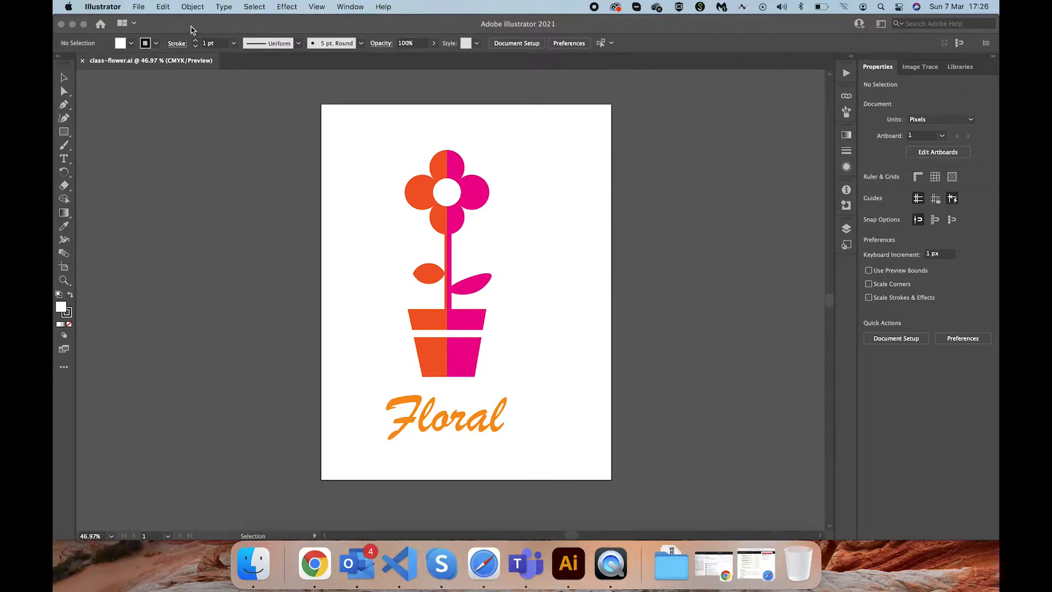
click(138, 6)
click(151, 27)
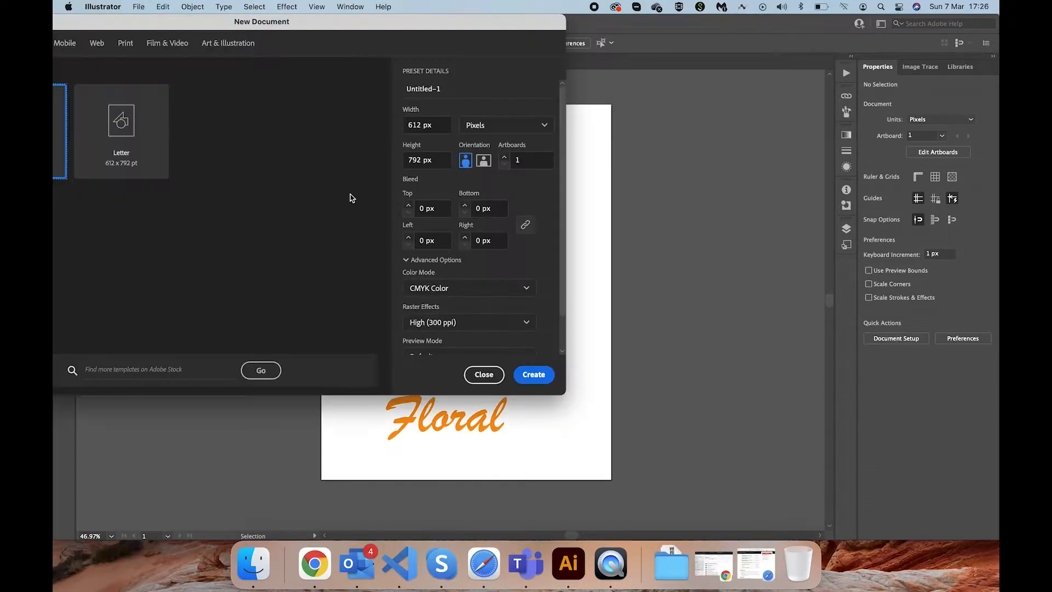
drag(330, 25, 558, 30)
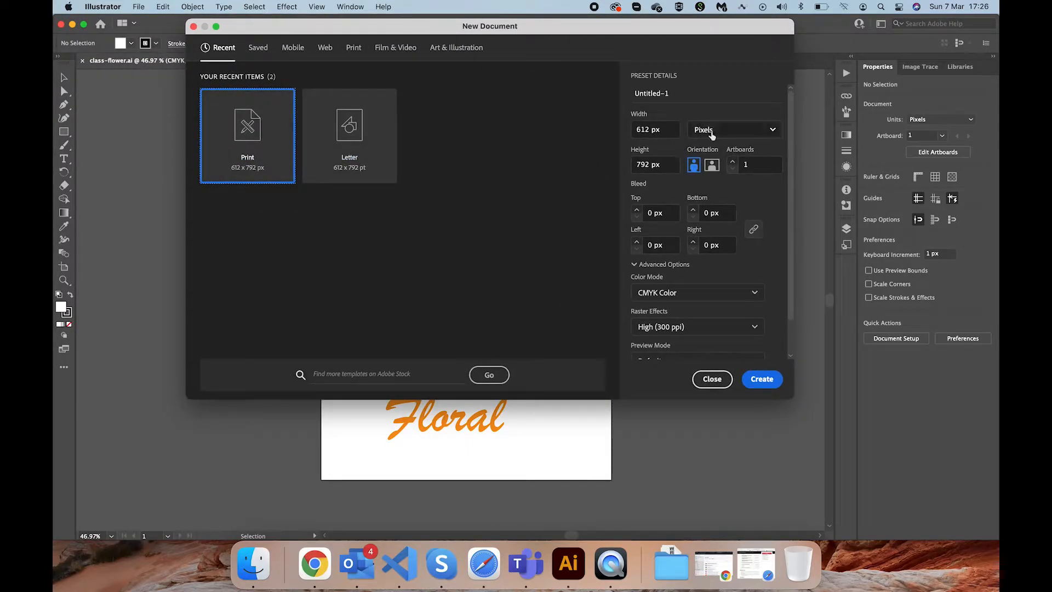
click(766, 382)
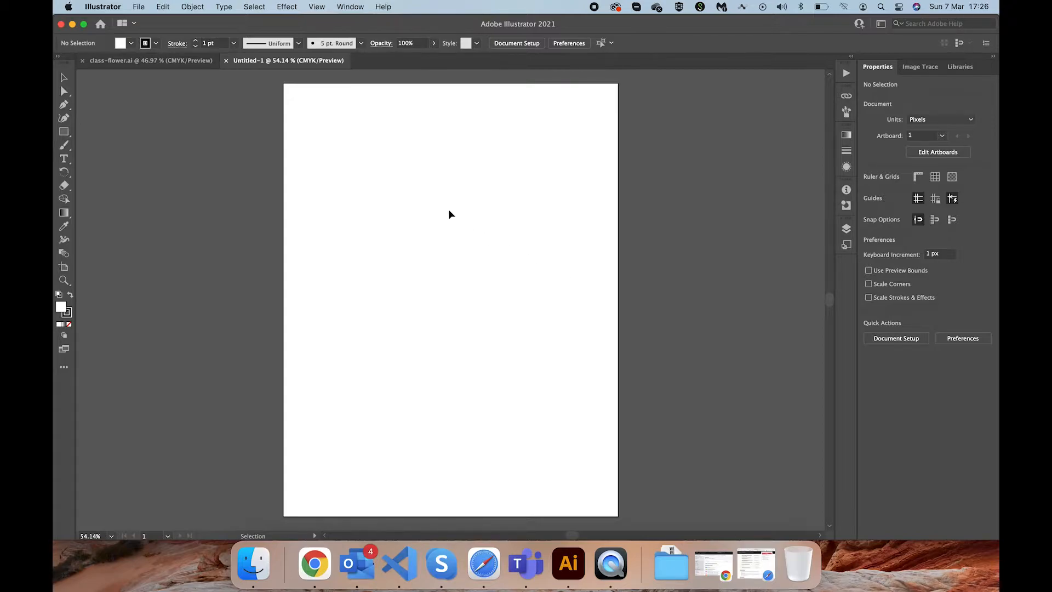
Step: Choose the Ellipse tool and set the fill to a bright pink with a hue of 331°
click(64, 131)
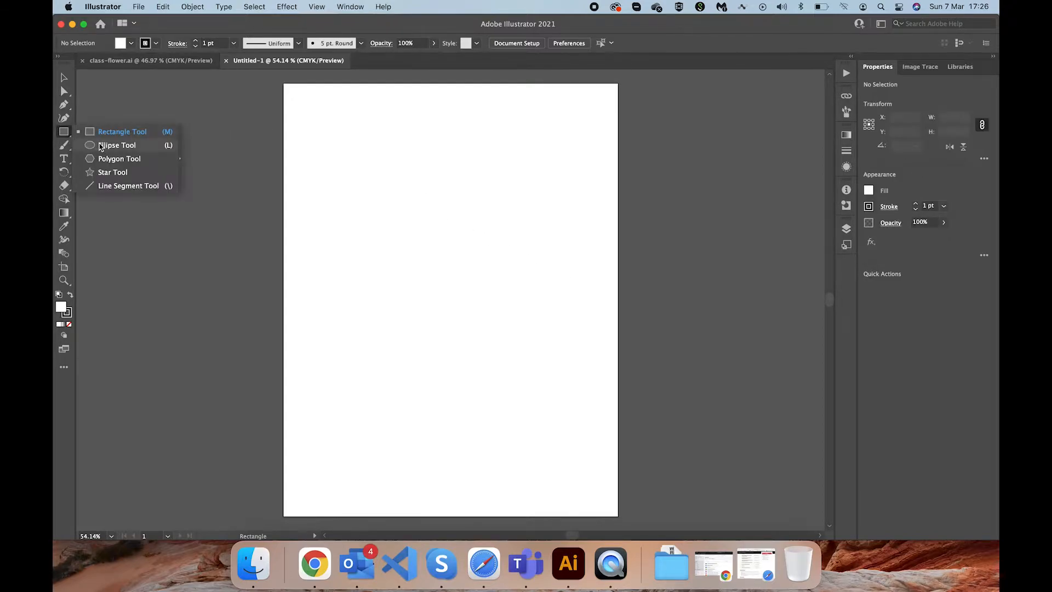
click(101, 147)
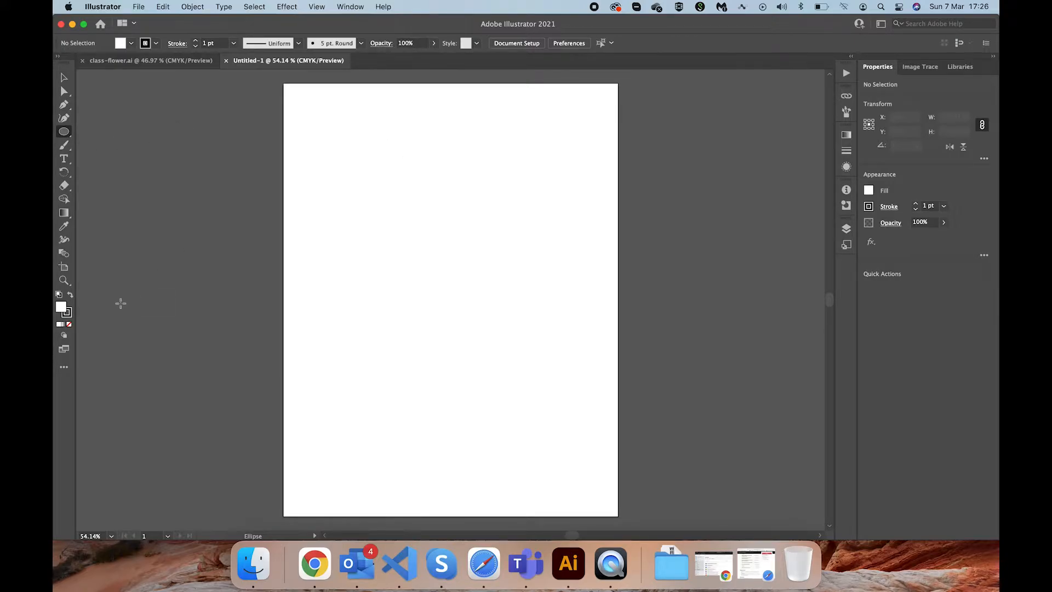
double_click(63, 308)
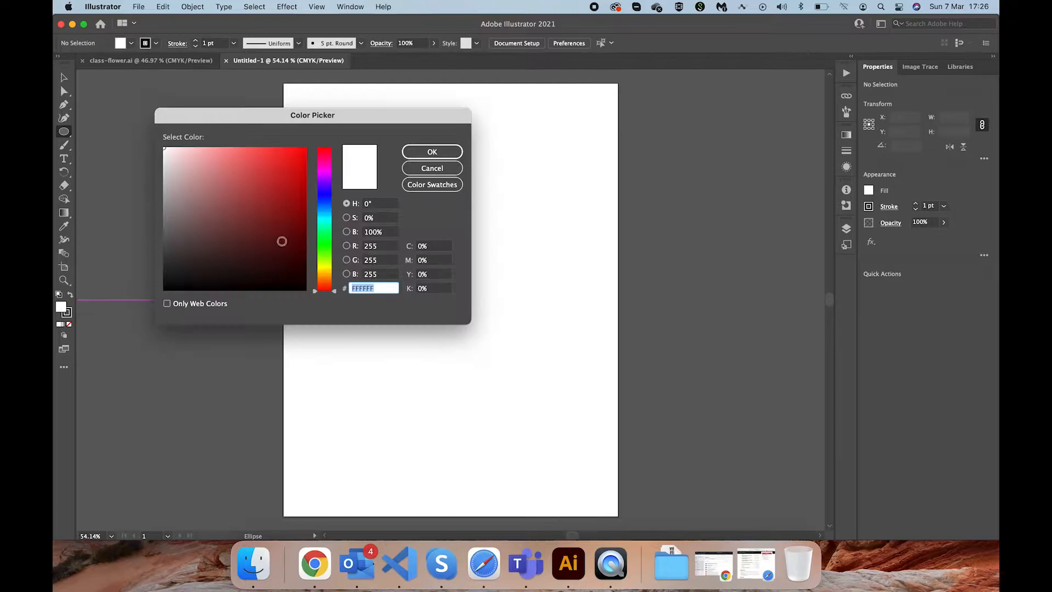
click(325, 169)
drag(323, 168, 325, 159)
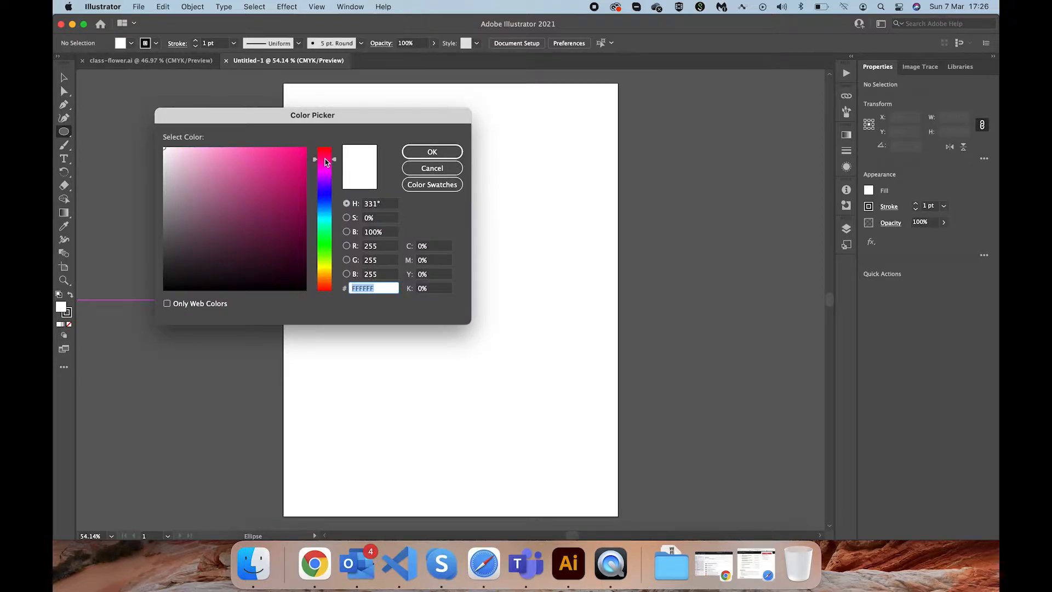
click(281, 158)
click(430, 153)
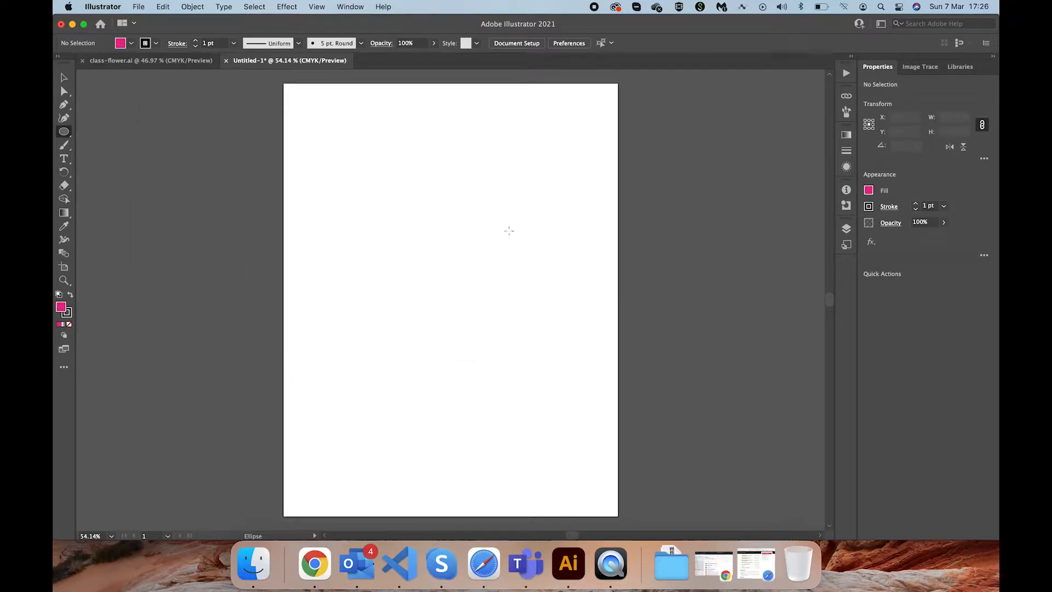
Step: Set the stroke color to None
click(68, 315)
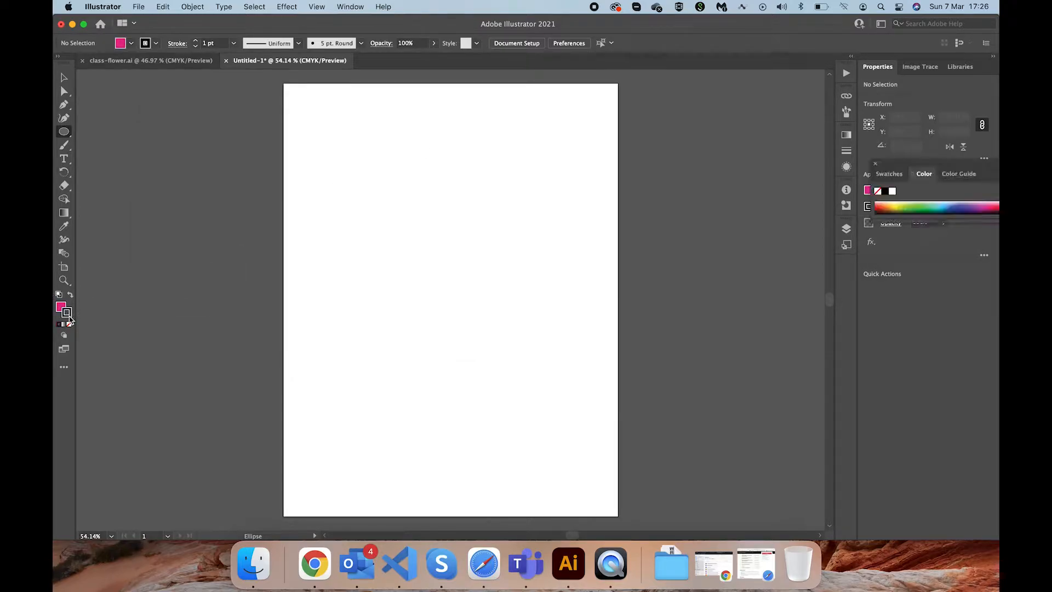
double_click(67, 312)
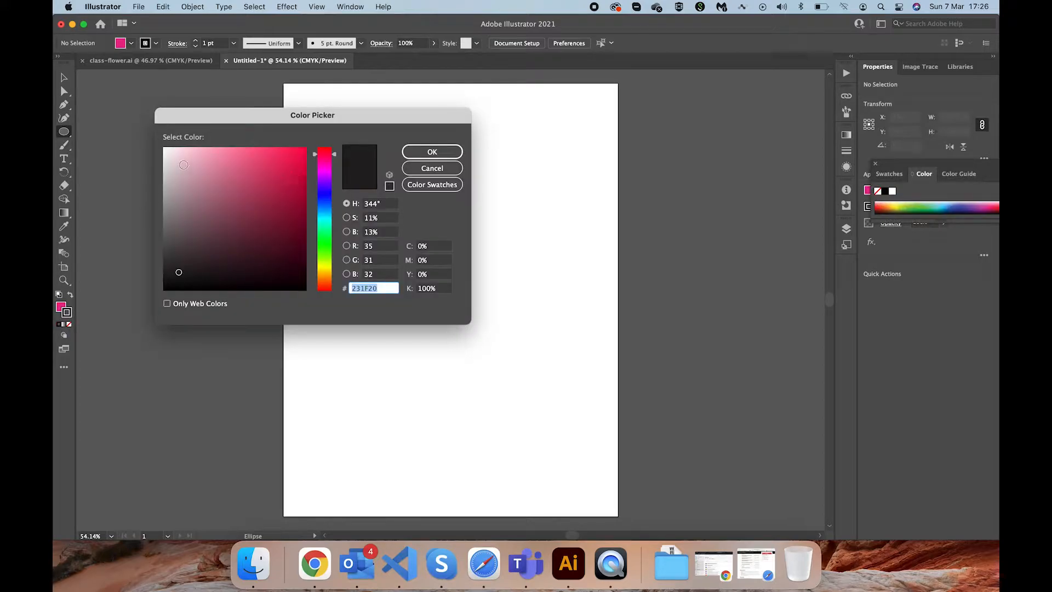
click(421, 169)
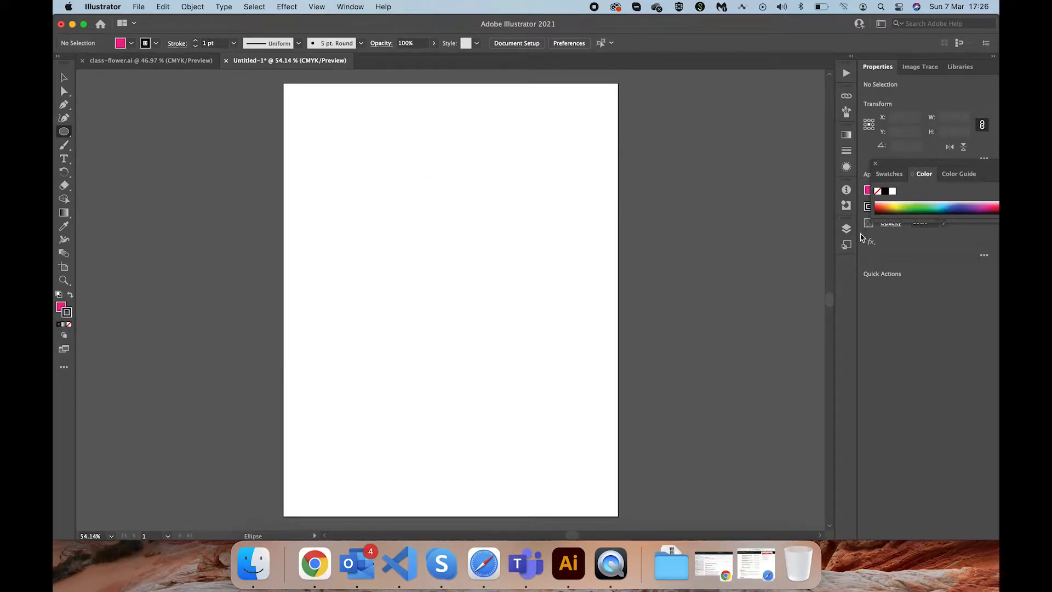
click(878, 192)
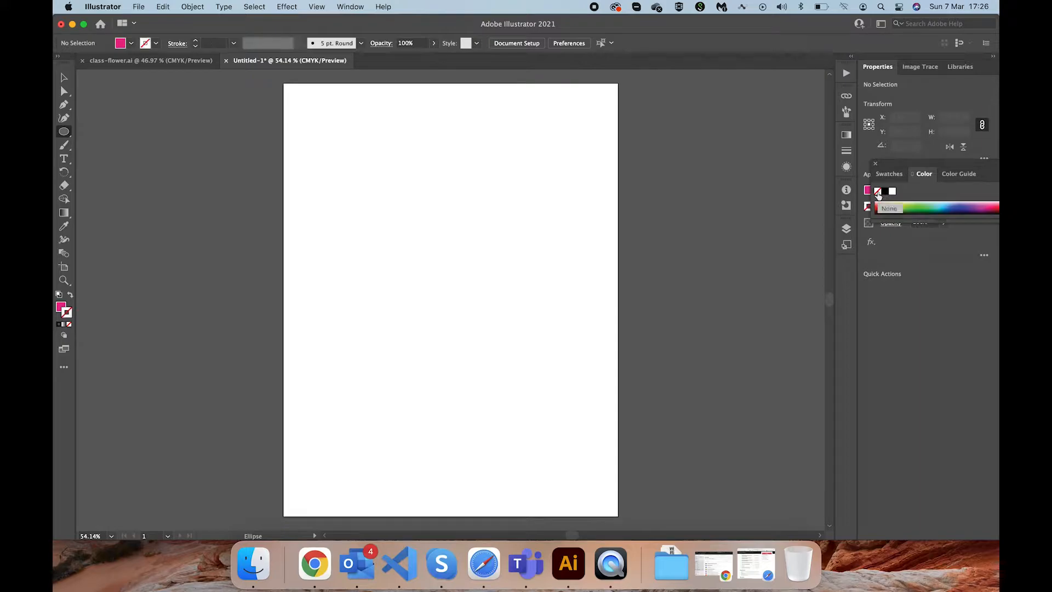
click(876, 164)
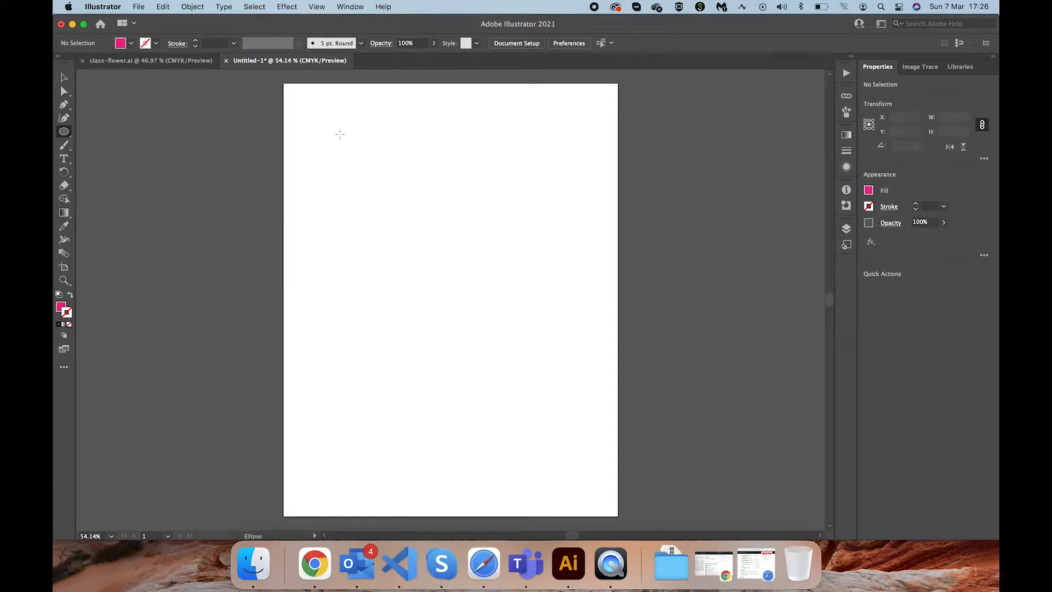
Step: Draw a pink circle about 79 px wide in the upper part of the artboard and set its width to 100 px, proportions linked
click(61, 308)
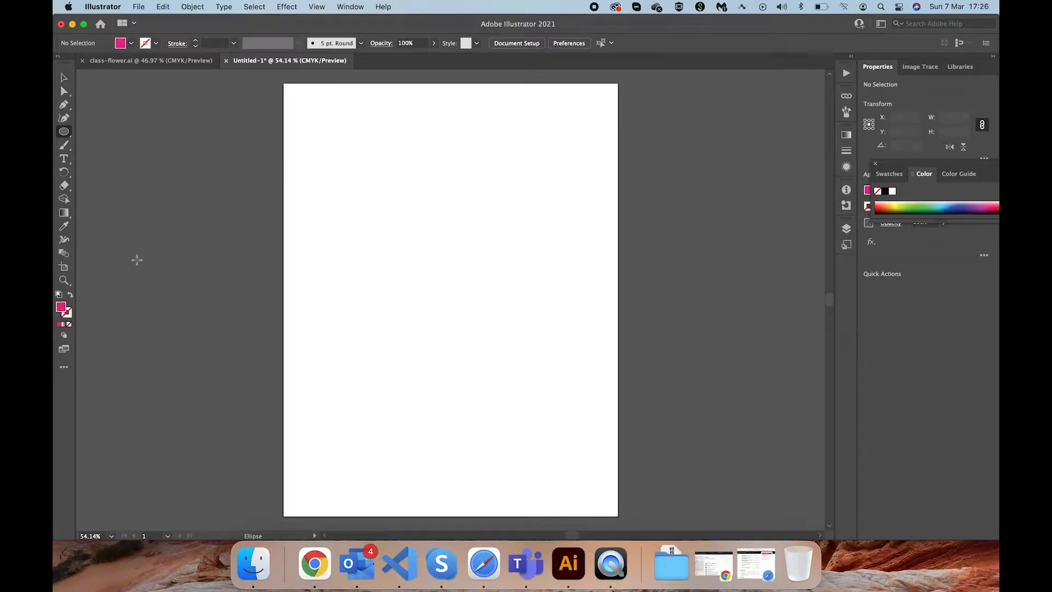
drag(352, 147, 396, 189)
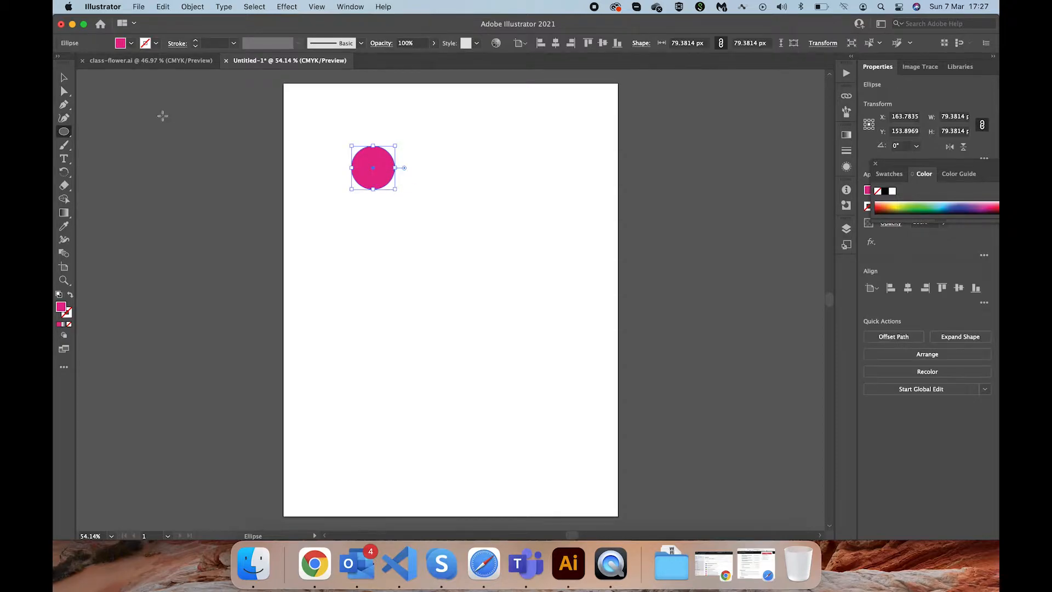
click(63, 79)
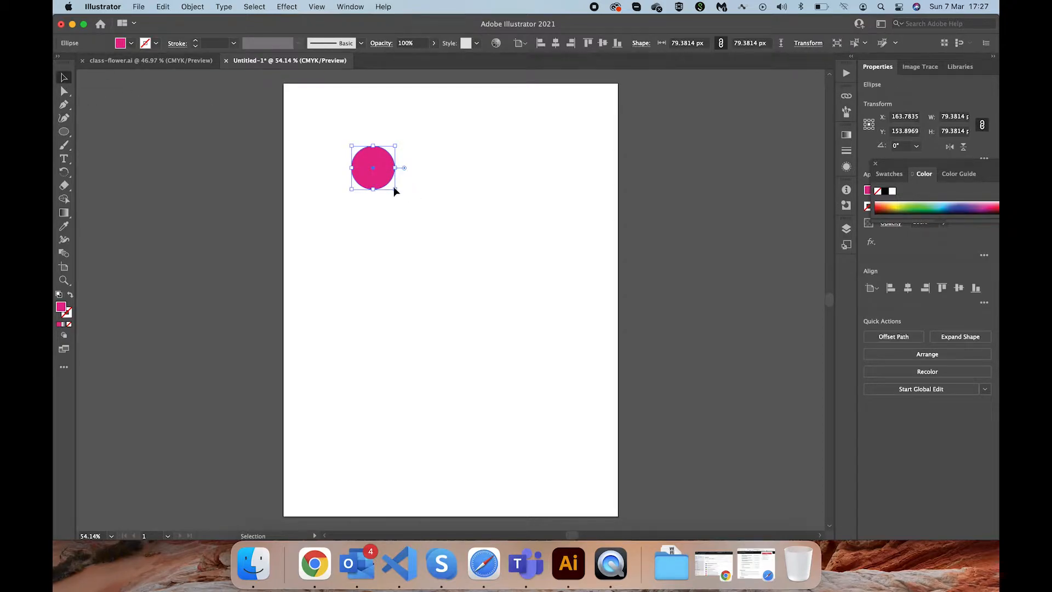
click(394, 187)
click(387, 179)
double_click(950, 122)
text(100)
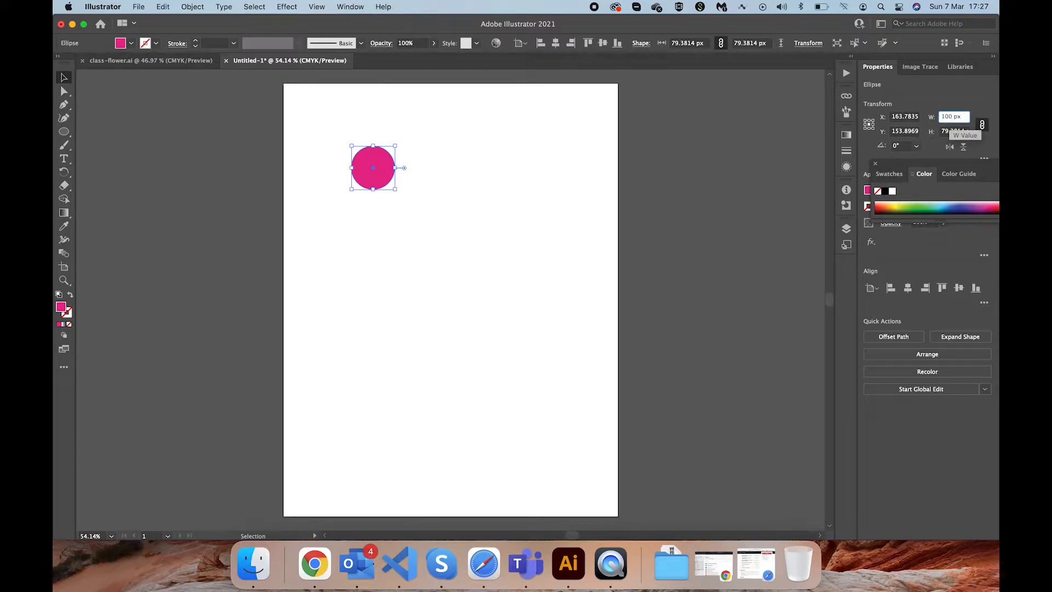
key(Return)
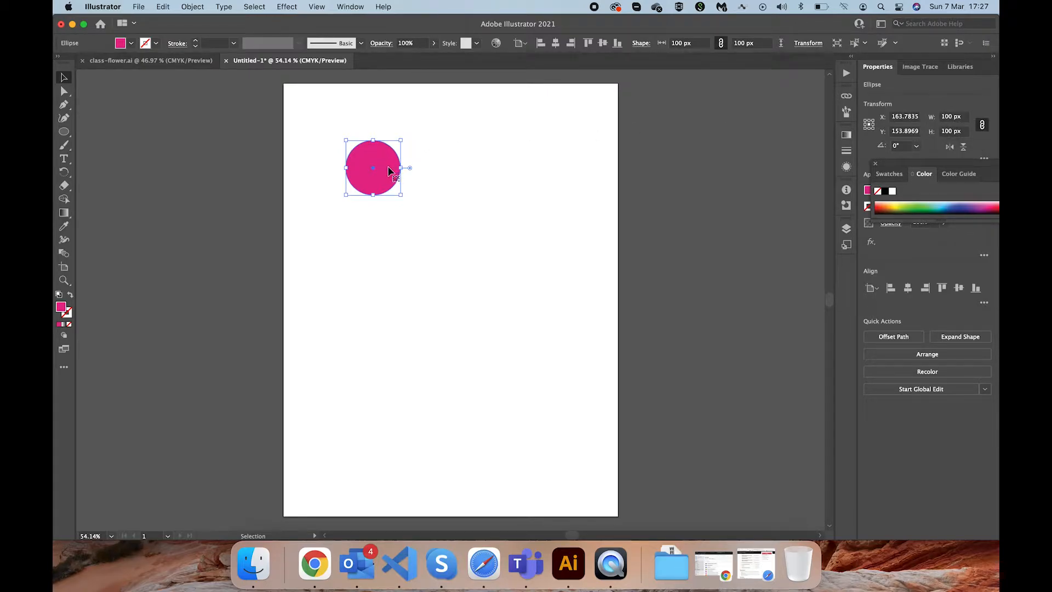
Step: Move the circle right and slightly down to about X 208 px, Y 156 px
click(422, 171)
click(376, 169)
drag(390, 172, 415, 170)
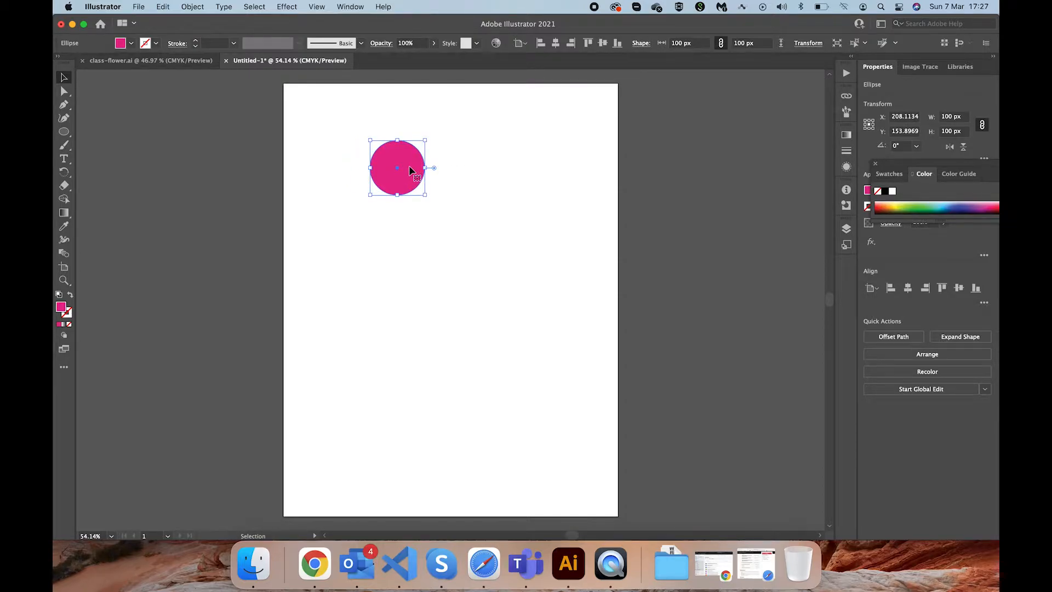
mouse_move(415, 170)
mouse_down()
mouse_move(435, 169)
mouse_move(408, 172)
mouse_up()
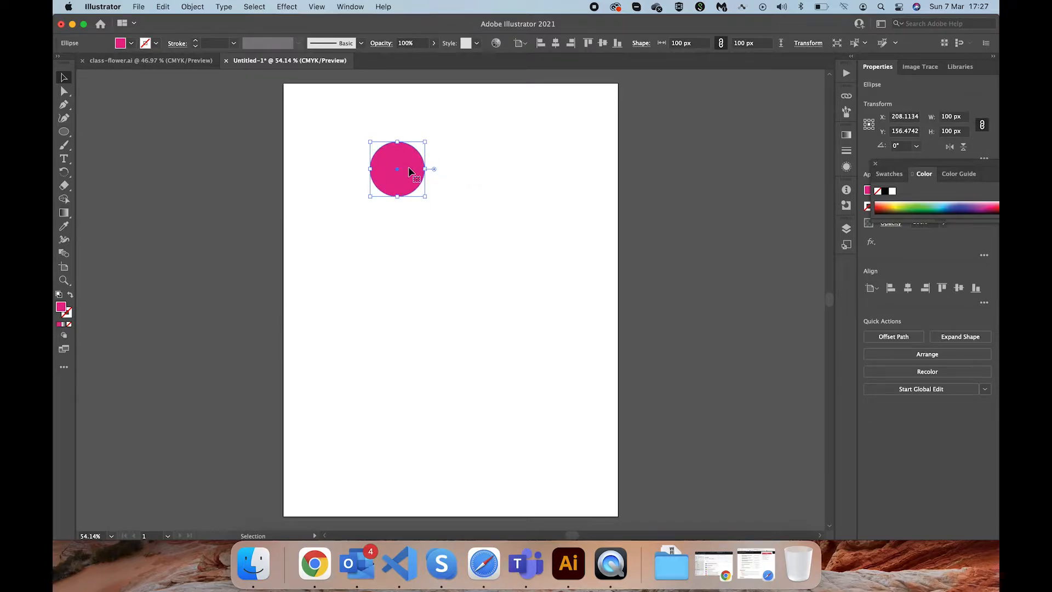
Step: Duplicate the circle horizontally about 98 px to the right, so the copy sits directly beside the original
drag(409, 171, 432, 171)
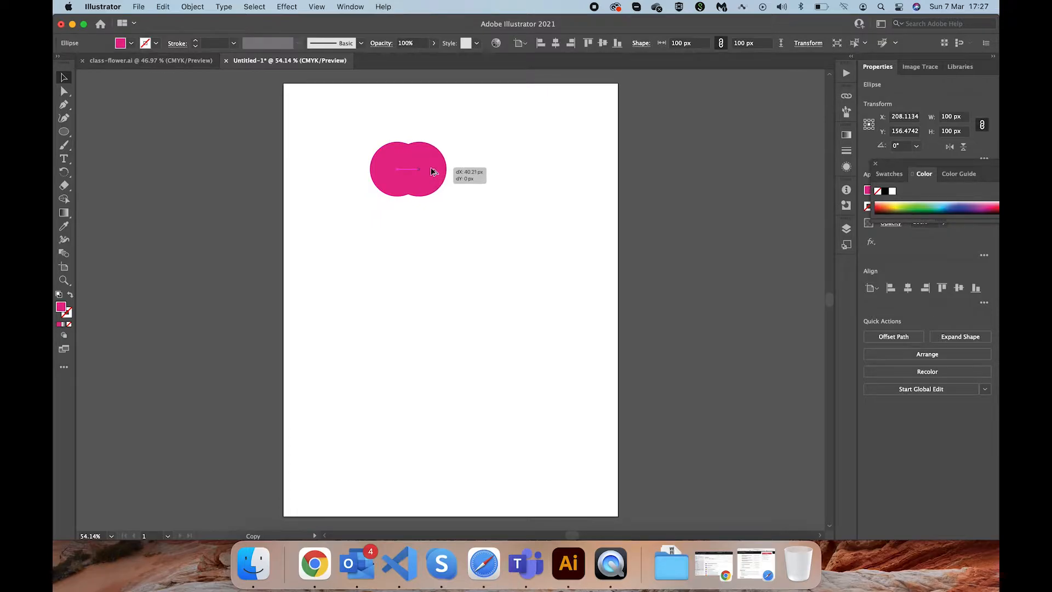
drag(432, 171, 463, 171)
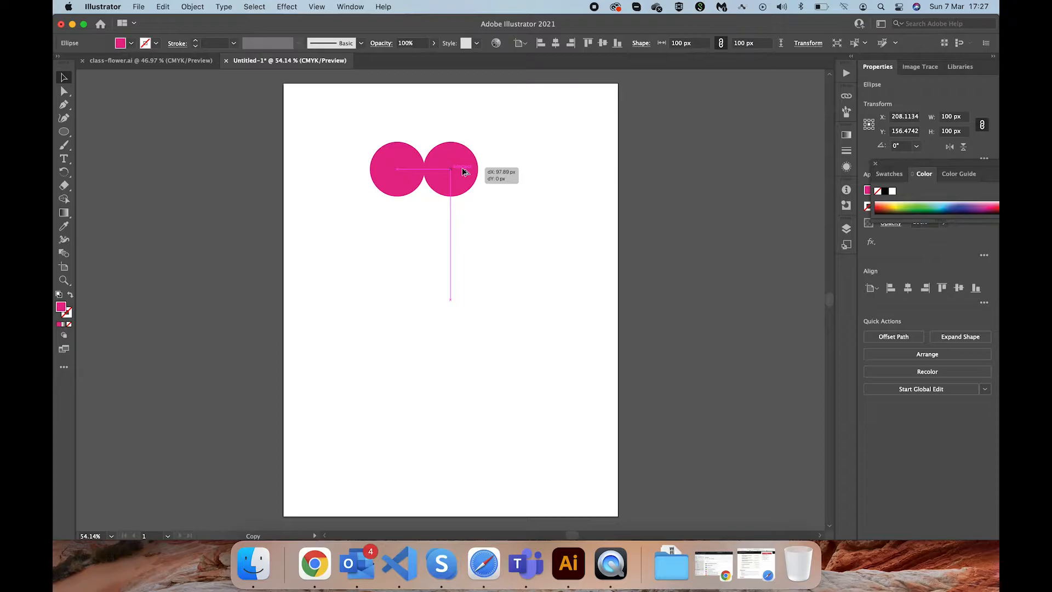
drag(464, 171, 463, 171)
click(421, 214)
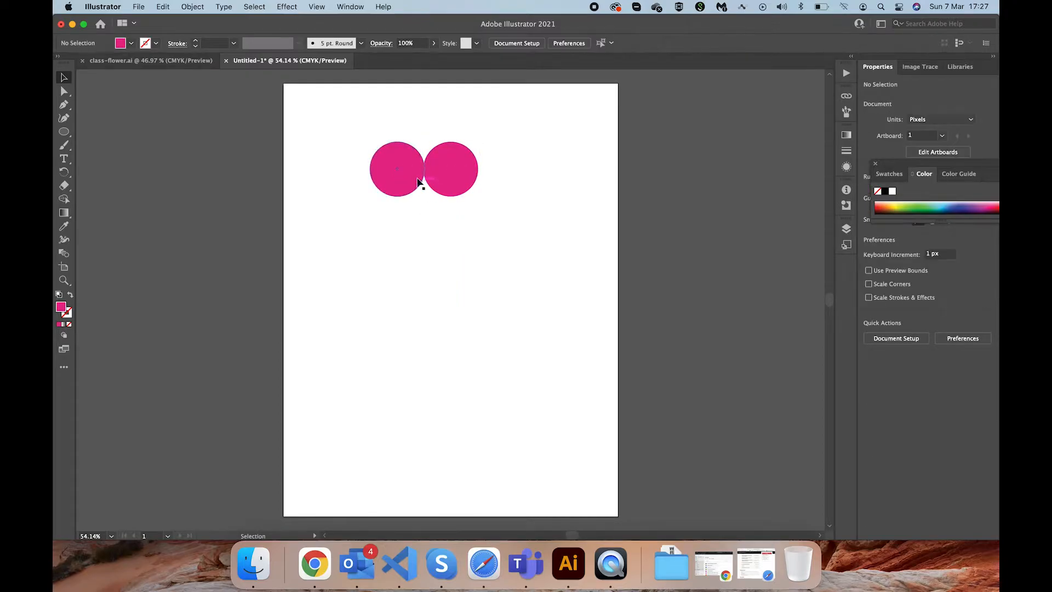
Step: Duplicate both circles 100 px straight down to form a two-by-two block of four petals
drag(514, 121, 360, 233)
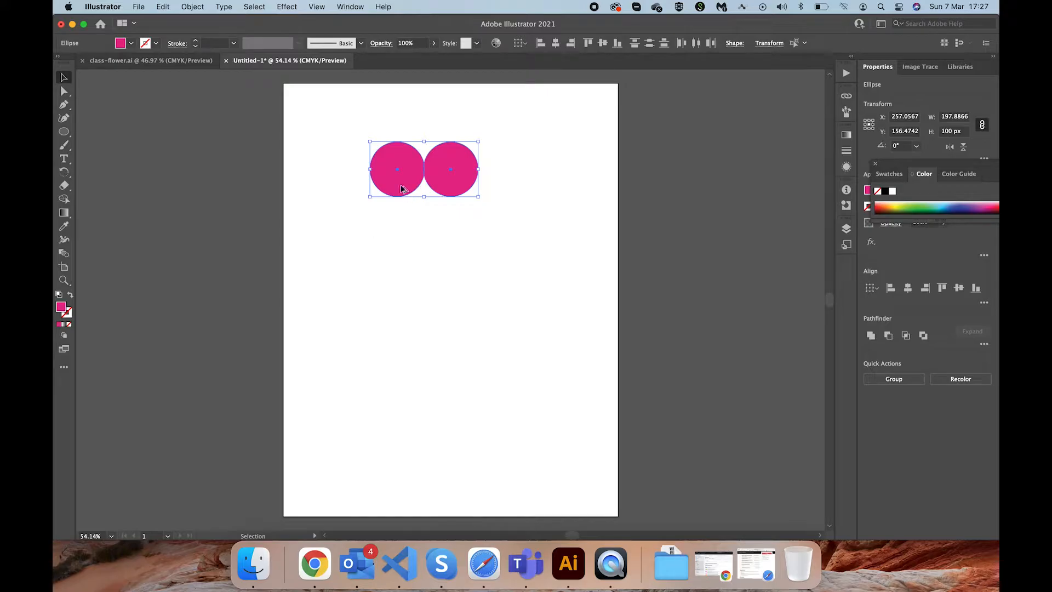
drag(401, 188, 400, 242)
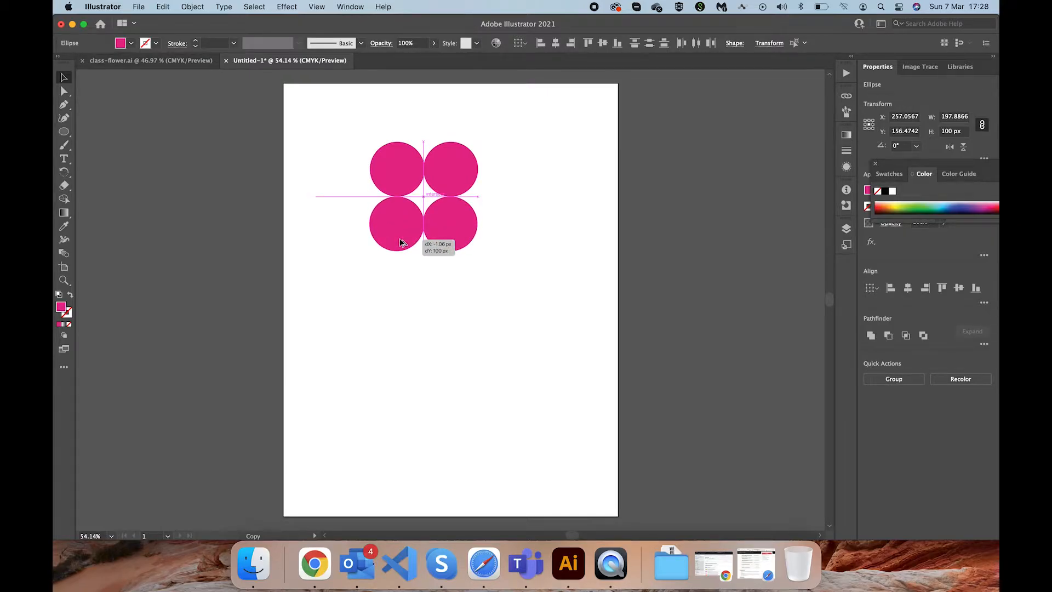
drag(400, 242, 401, 243)
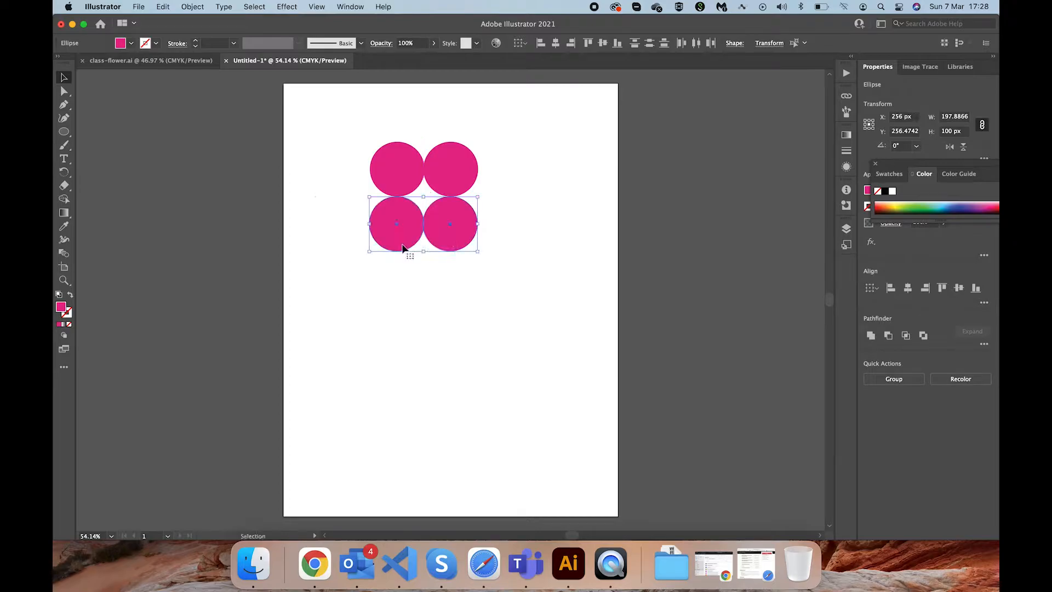
click(434, 299)
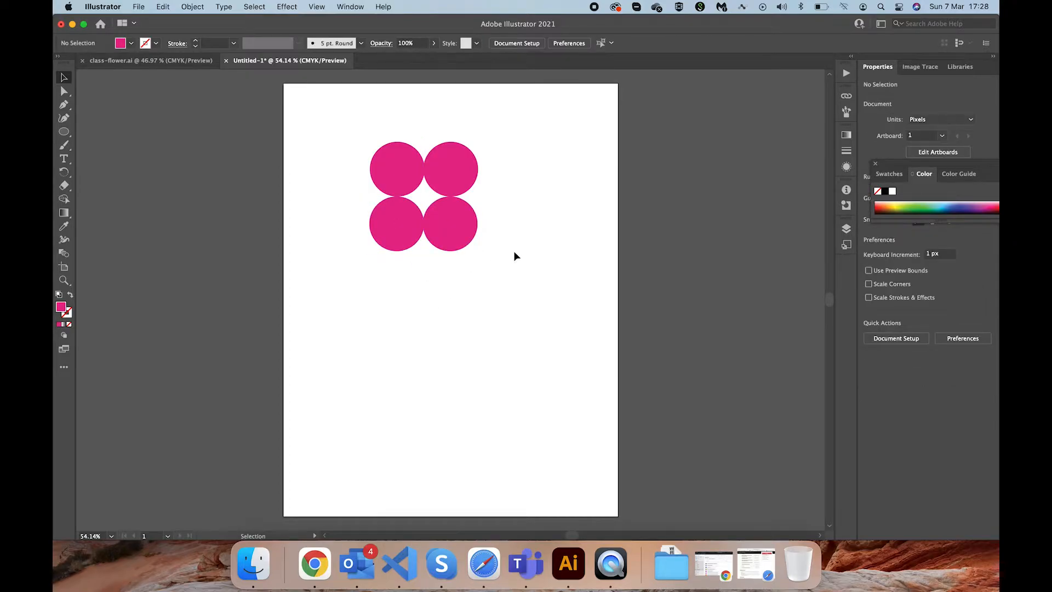
Step: Merge the four circles and the gap between them into one flower shape with the Shape Builder tool
scroll(514, 256, up, 5)
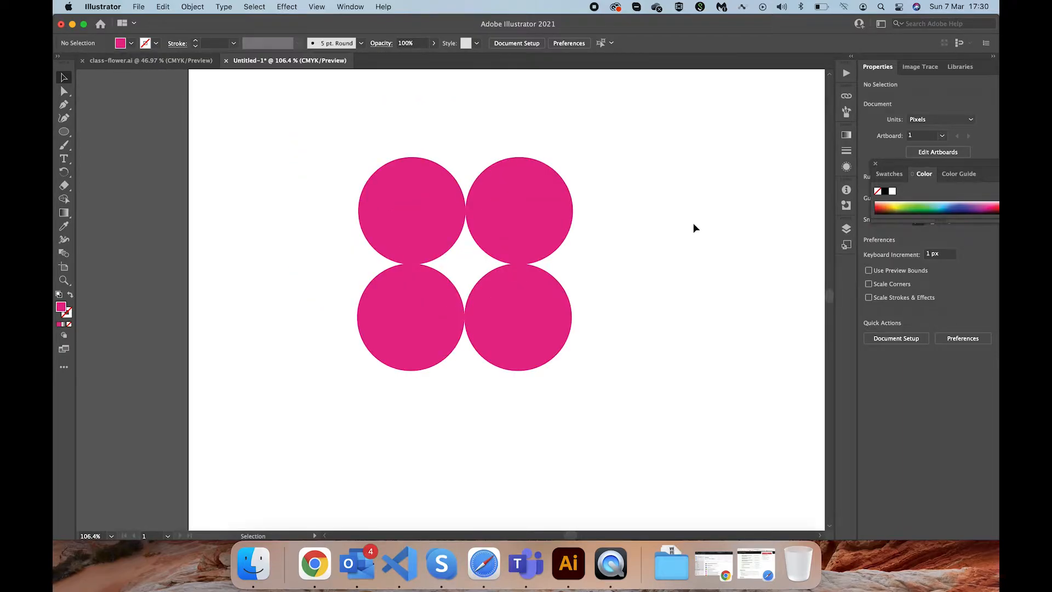
scroll(494, 117, left, 1)
scroll(494, 118, up, 1)
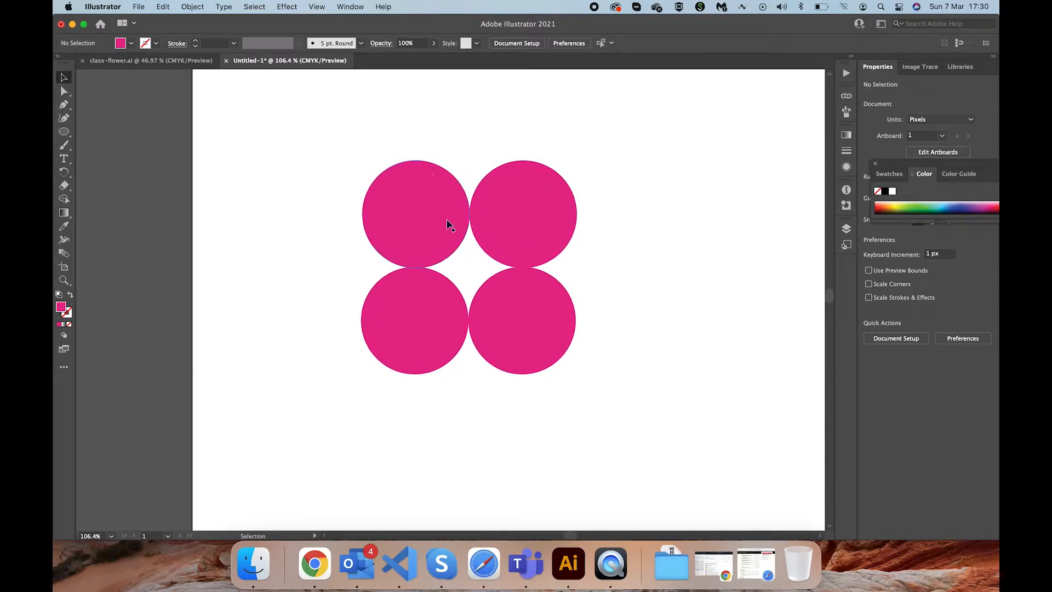
drag(320, 98, 630, 427)
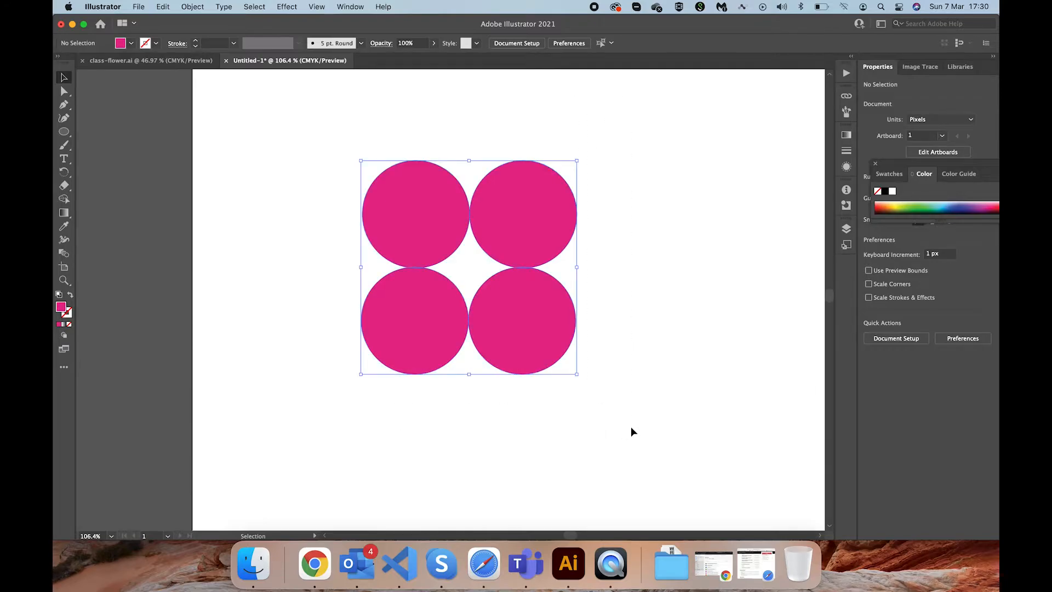
click(64, 201)
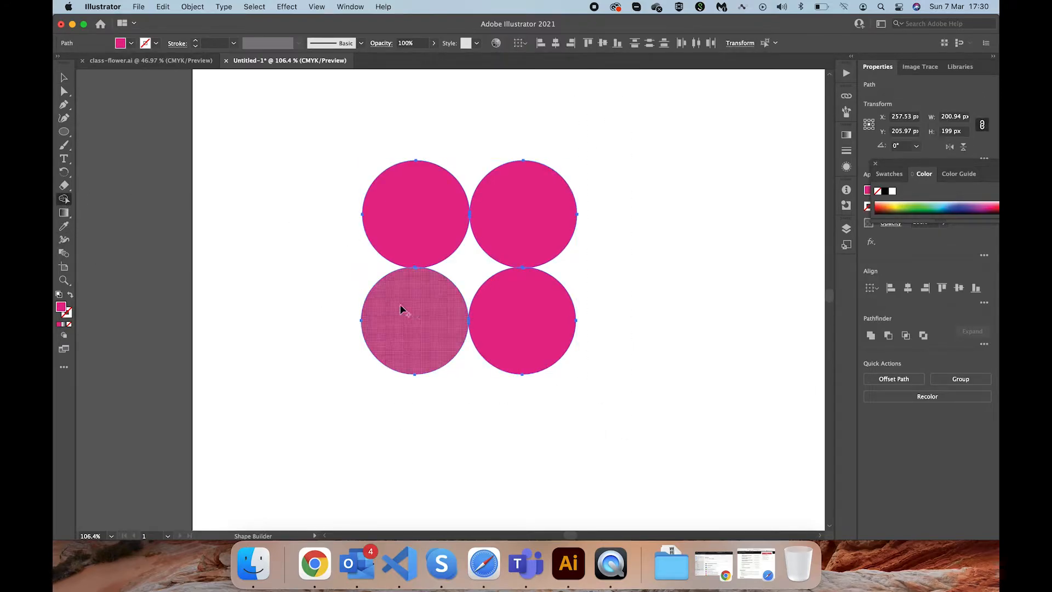
mouse_move(422, 312)
mouse_down()
mouse_move(411, 239)
mouse_move(430, 200)
mouse_move(522, 220)
mouse_move(525, 322)
mouse_move(402, 306)
mouse_up()
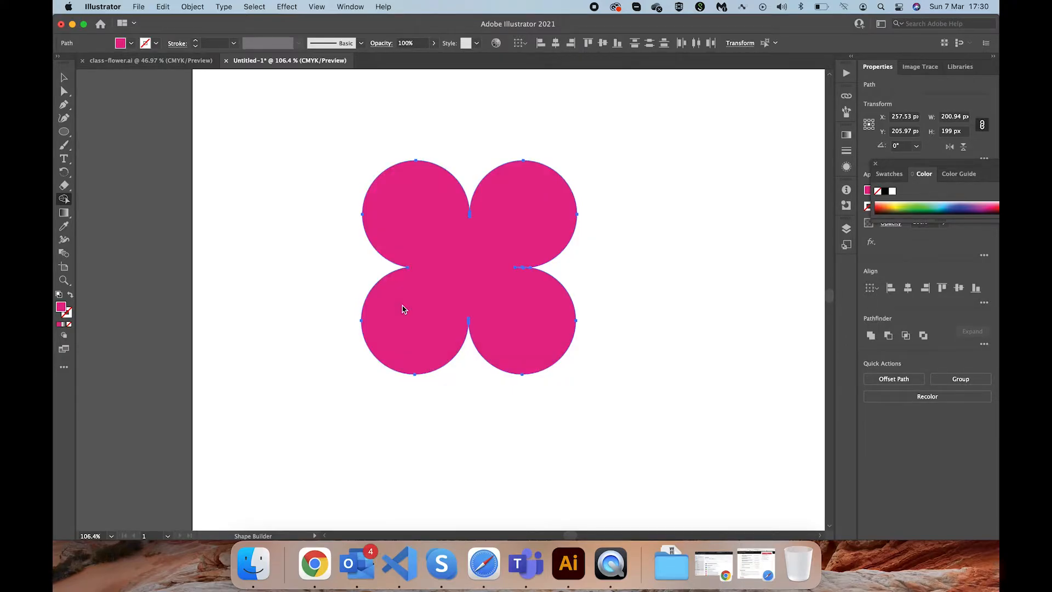
click(62, 79)
click(323, 211)
click(505, 238)
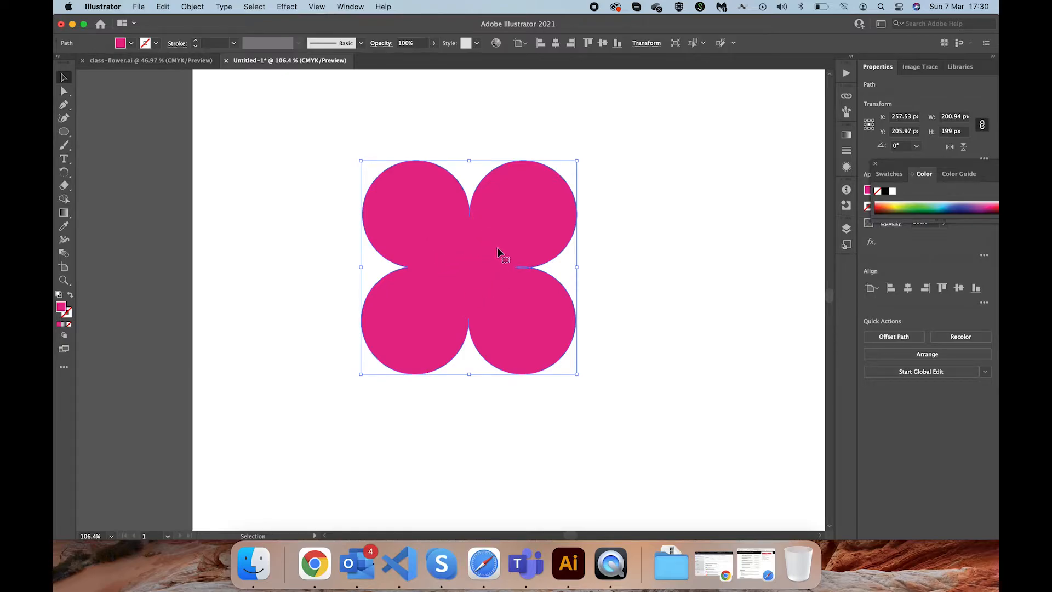
Step: Draw a circle about 75 px in diameter on the empty canvas to the right of the flower
click(65, 132)
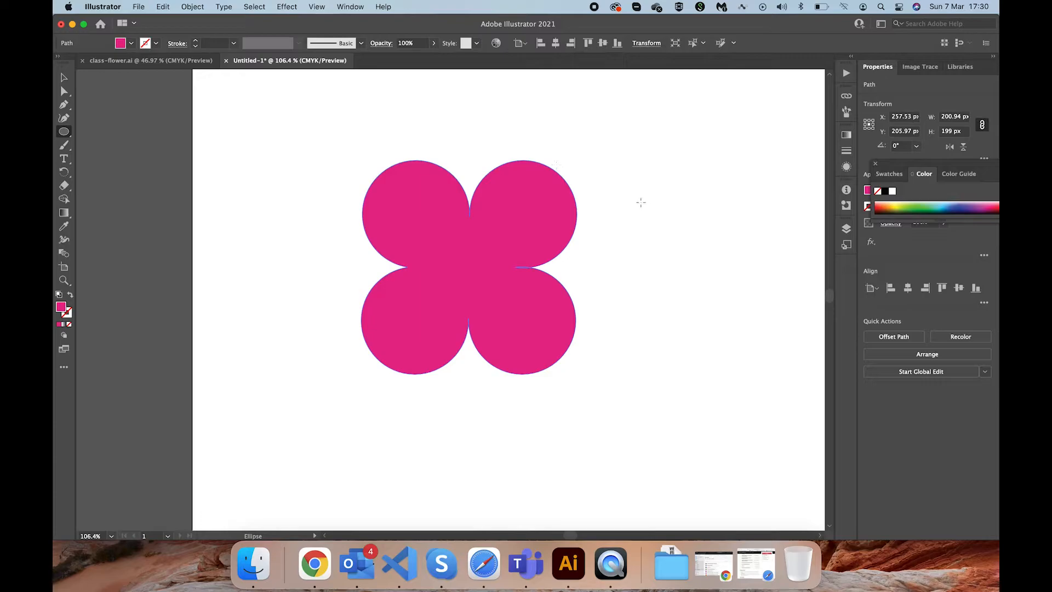
drag(629, 204, 708, 282)
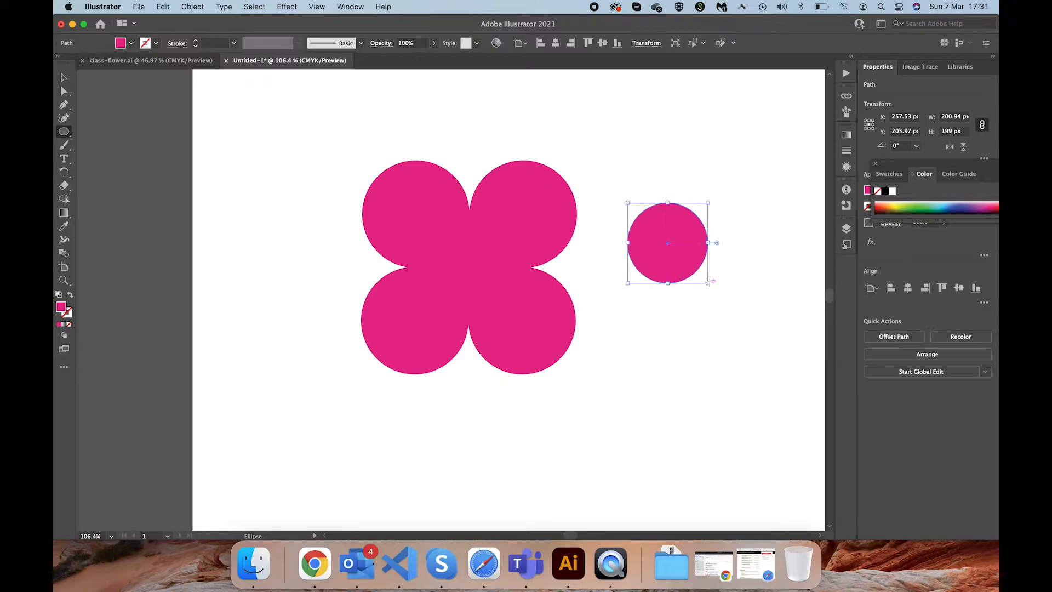
key(v)
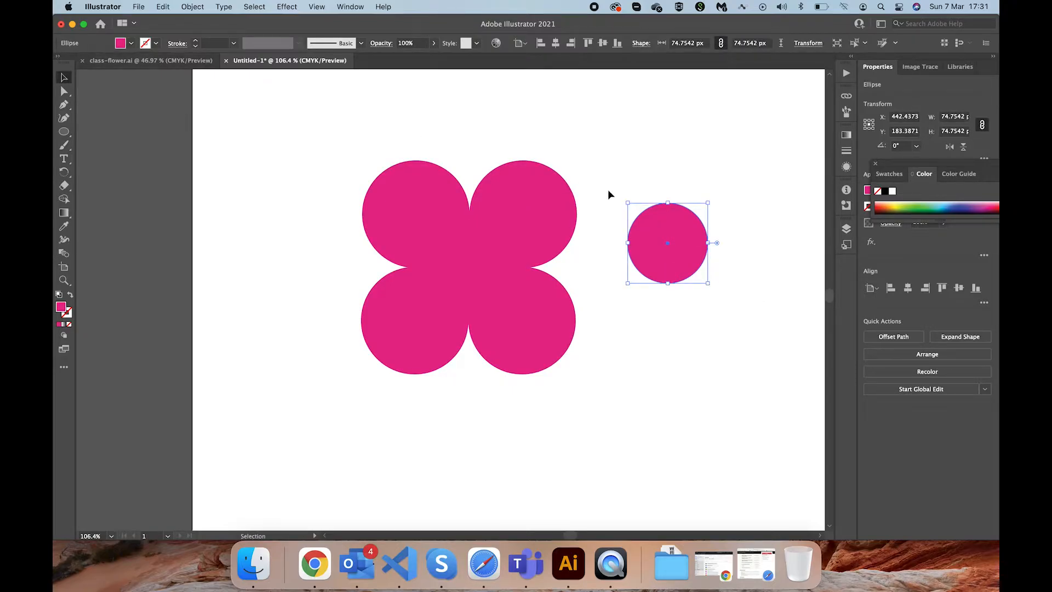
Step: Set the small circle's width and height to 80 px
click(965, 122)
double_click(965, 121)
text(8)
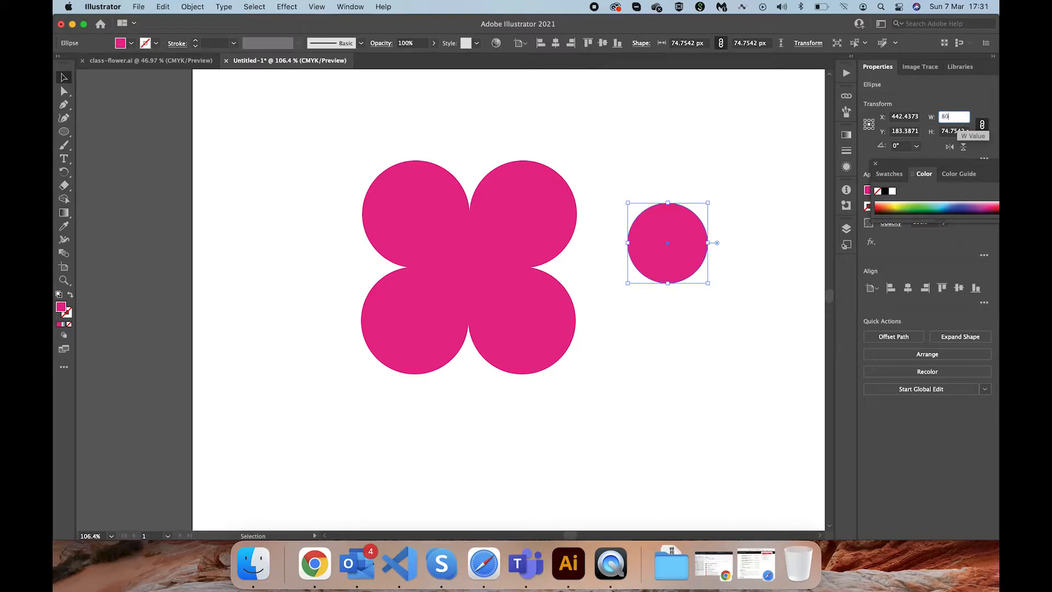
text(0)
key(Return)
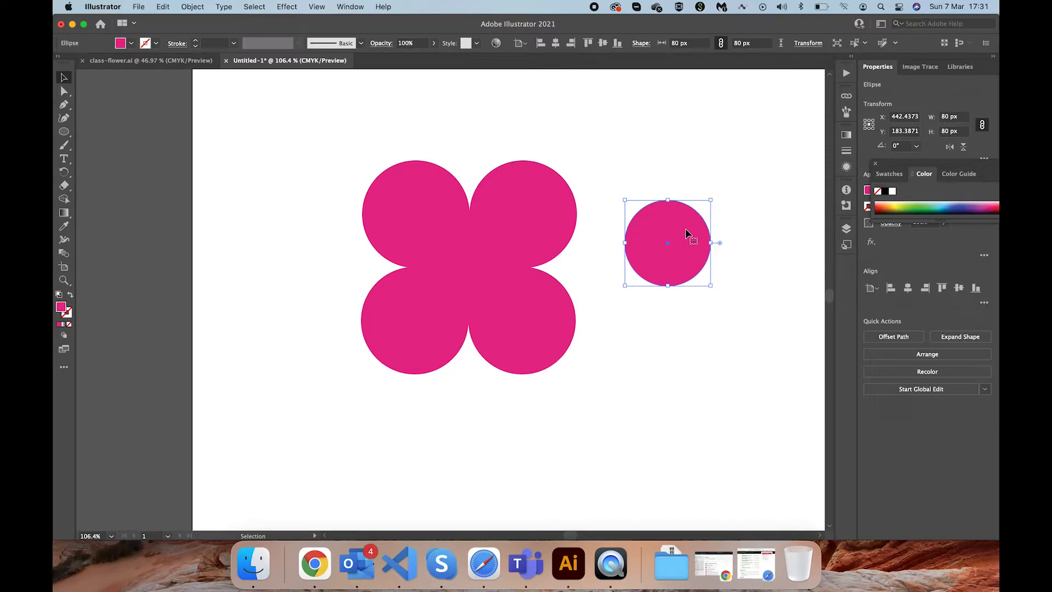
Step: Change the small circle's fill to light pink E28FBD
double_click(62, 307)
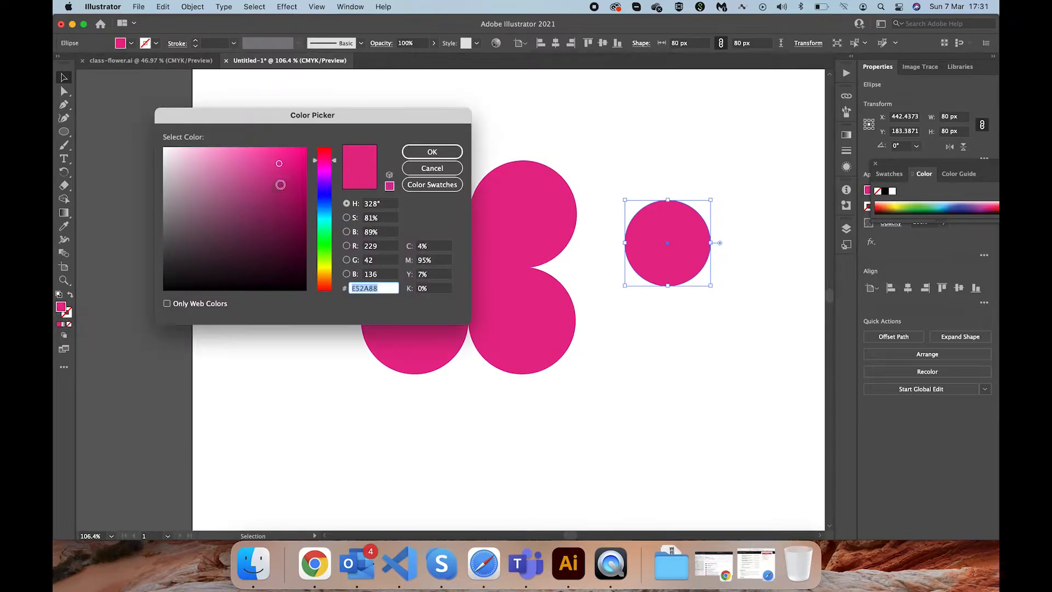
click(217, 163)
click(432, 152)
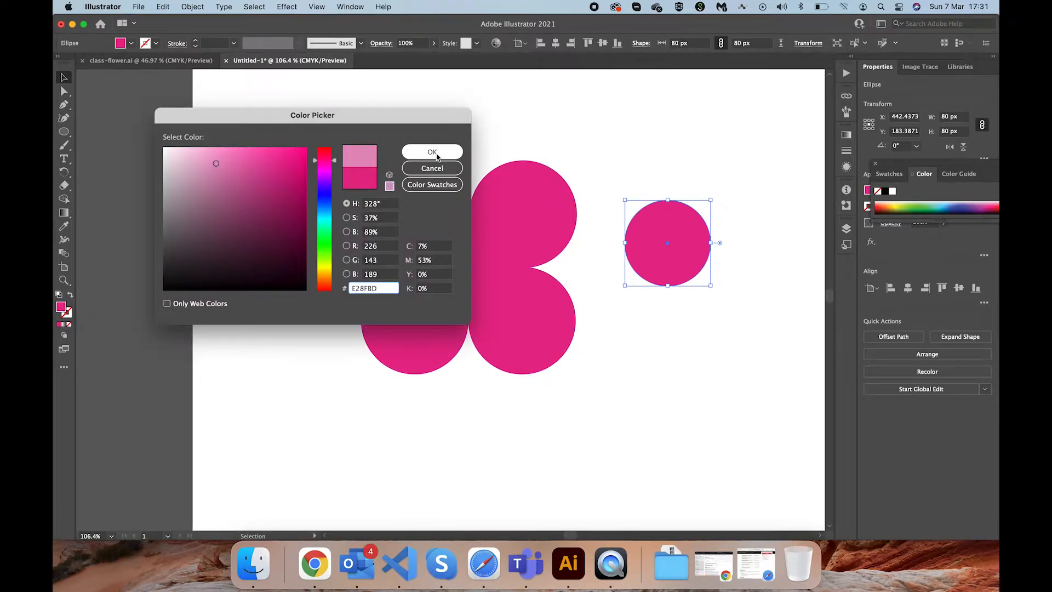
click(775, 184)
Step: Align the light pink circle and the flower to each other's centres horizontally and vertically
drag(730, 141, 333, 417)
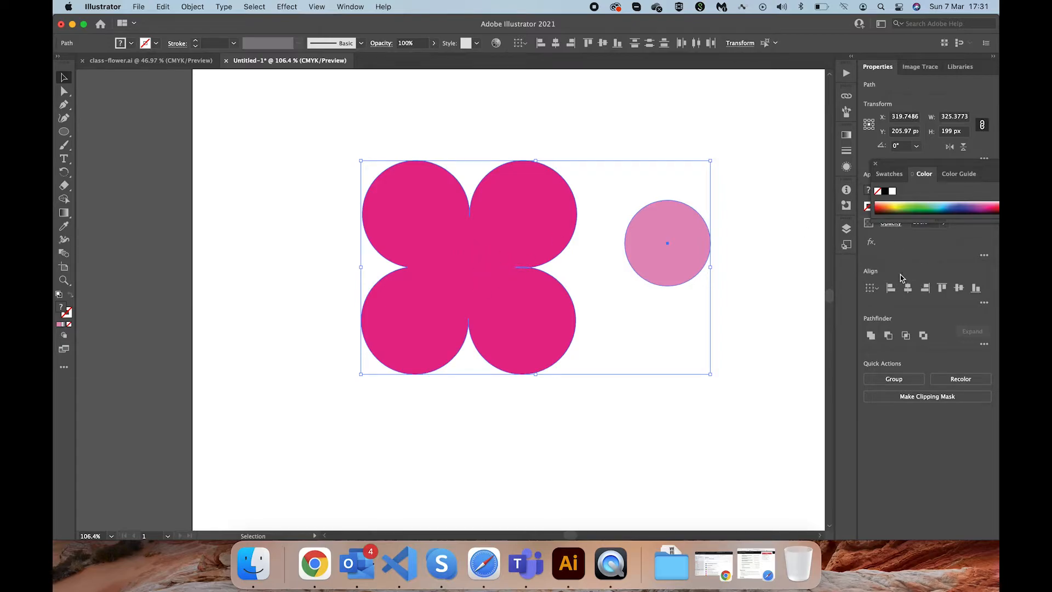
click(908, 287)
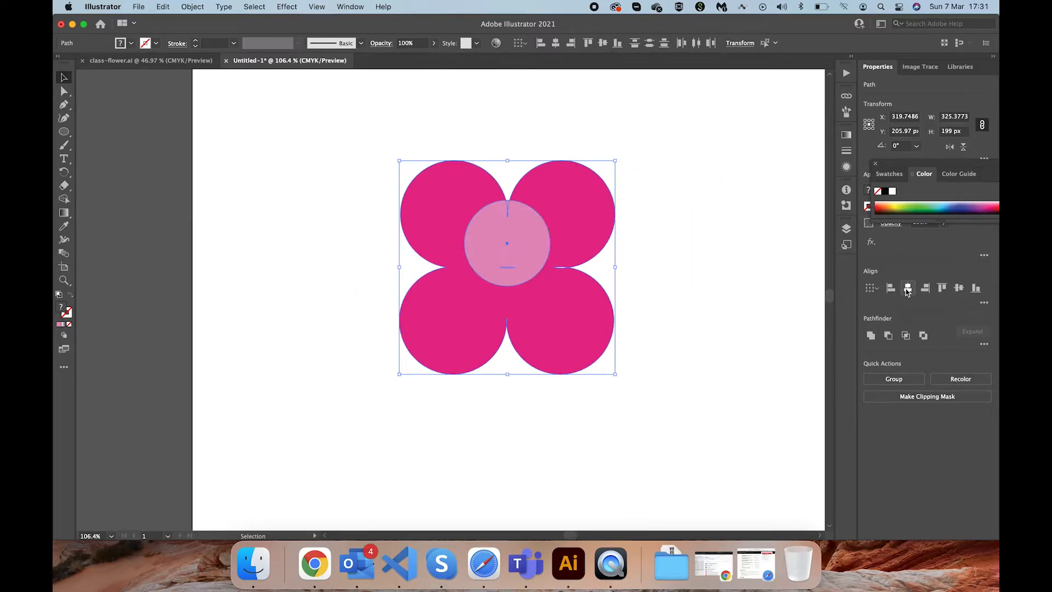
click(959, 288)
click(775, 264)
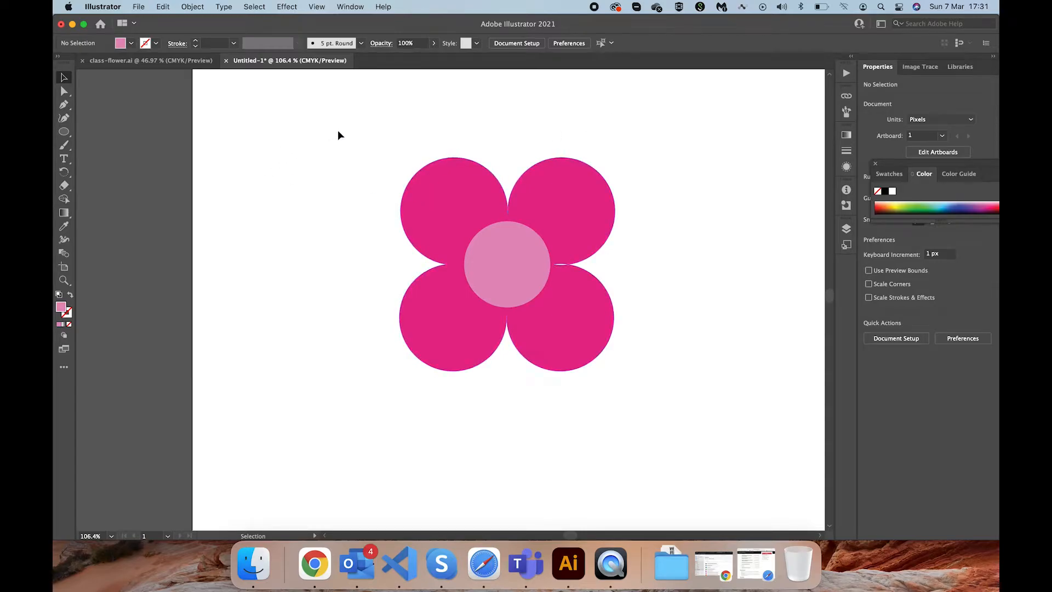
Step: Separate the centre circle area from the flower with the Shape Builder tool
drag(341, 131, 700, 427)
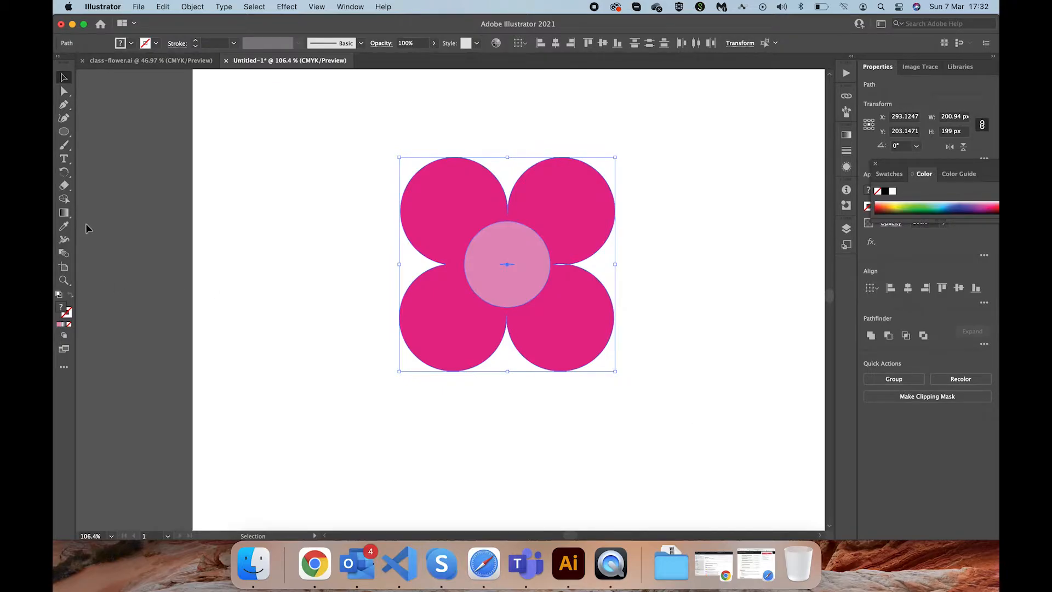
click(64, 200)
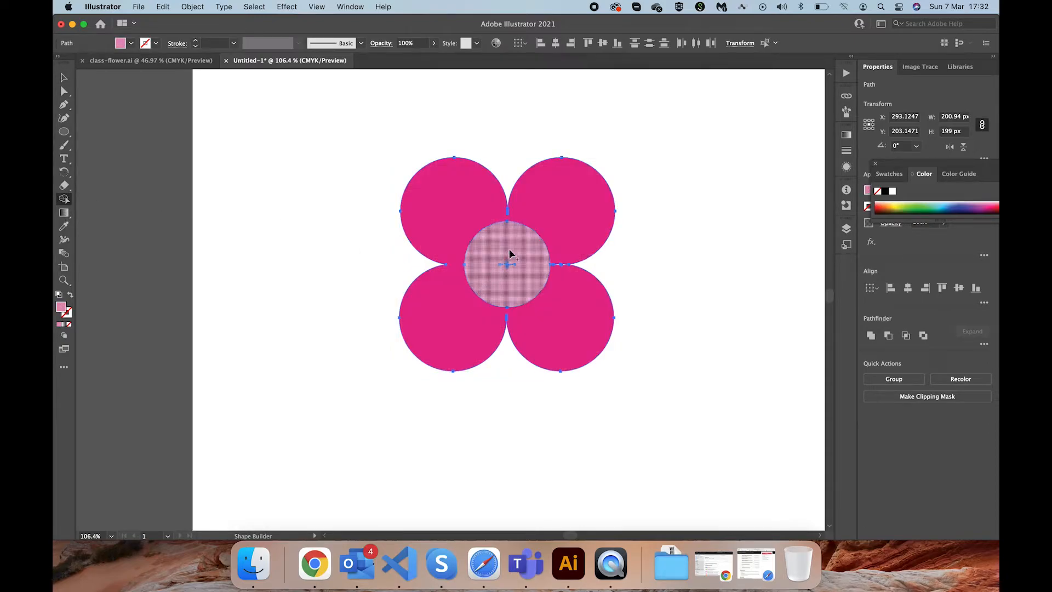
click(494, 283)
click(64, 78)
Step: Pull the light pink circle out of the flower's centre and delete it, leaving a round hole
click(256, 179)
drag(514, 248, 341, 284)
click(631, 256)
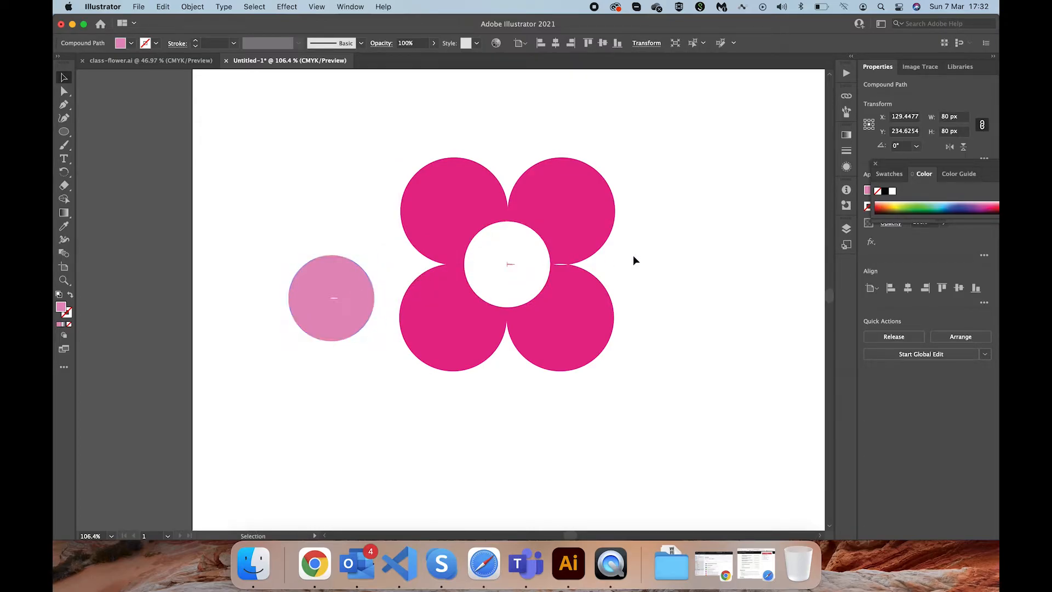
click(357, 286)
key(Delete)
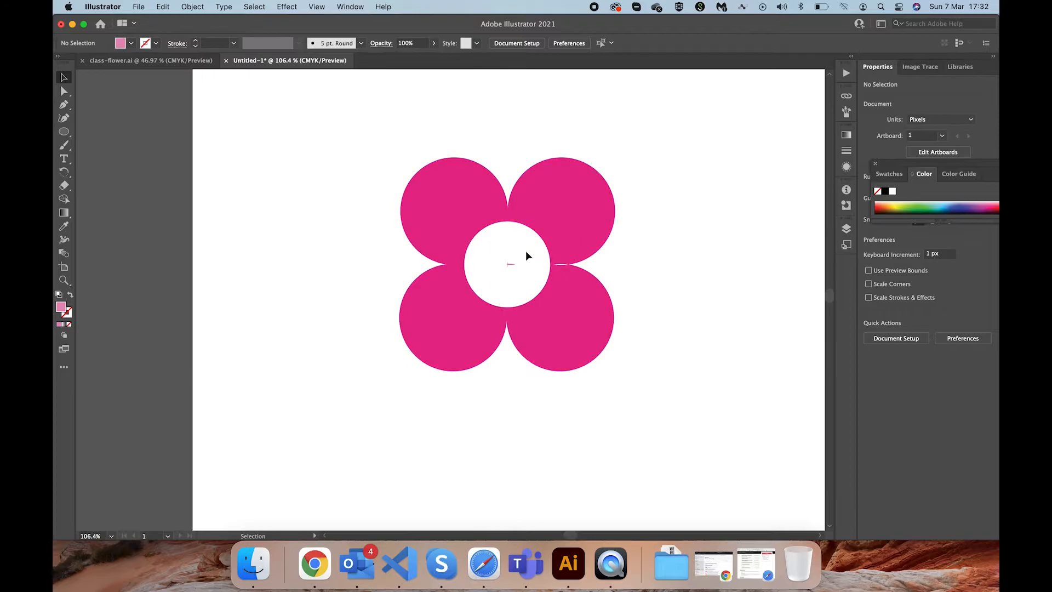
Step: Delete the leftover light pink sliver inside the flower's centre hole
scroll(519, 255, up, 6)
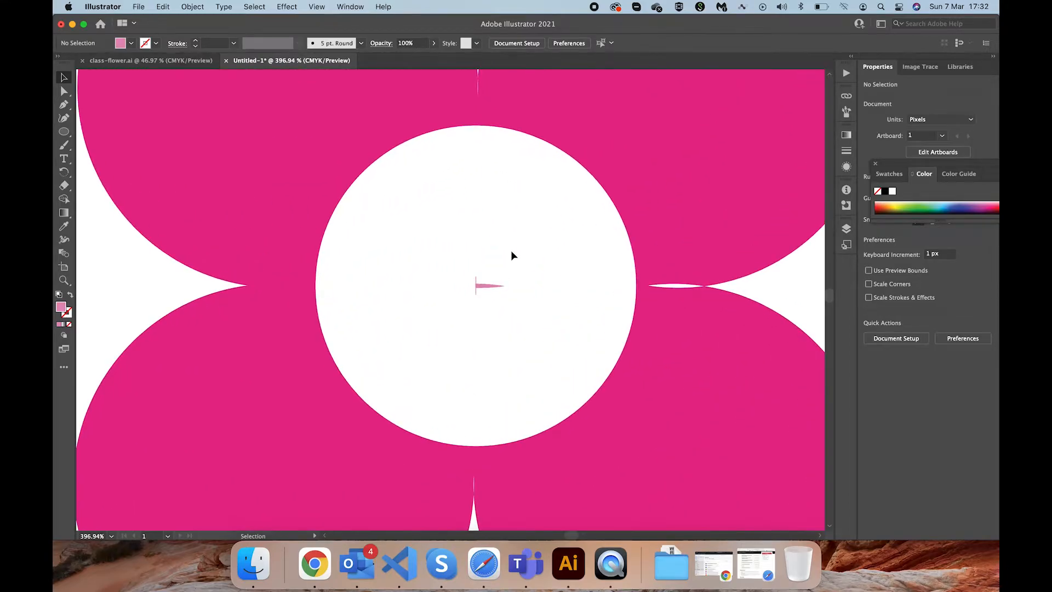
drag(467, 311, 457, 311)
key(Delete)
key(super+0)
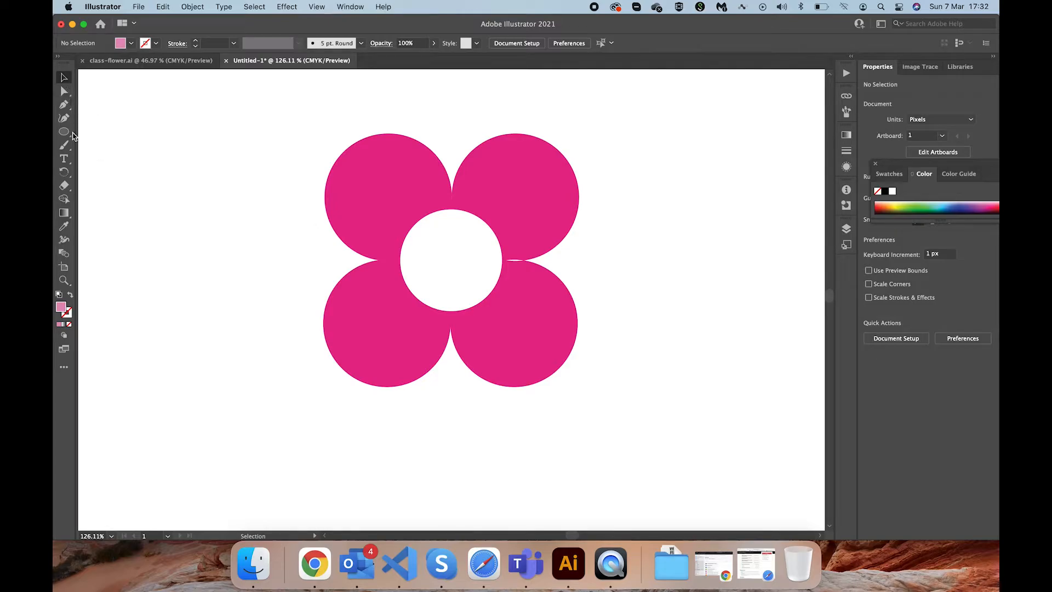
Step: Rotate the flower head by 45°
click(550, 190)
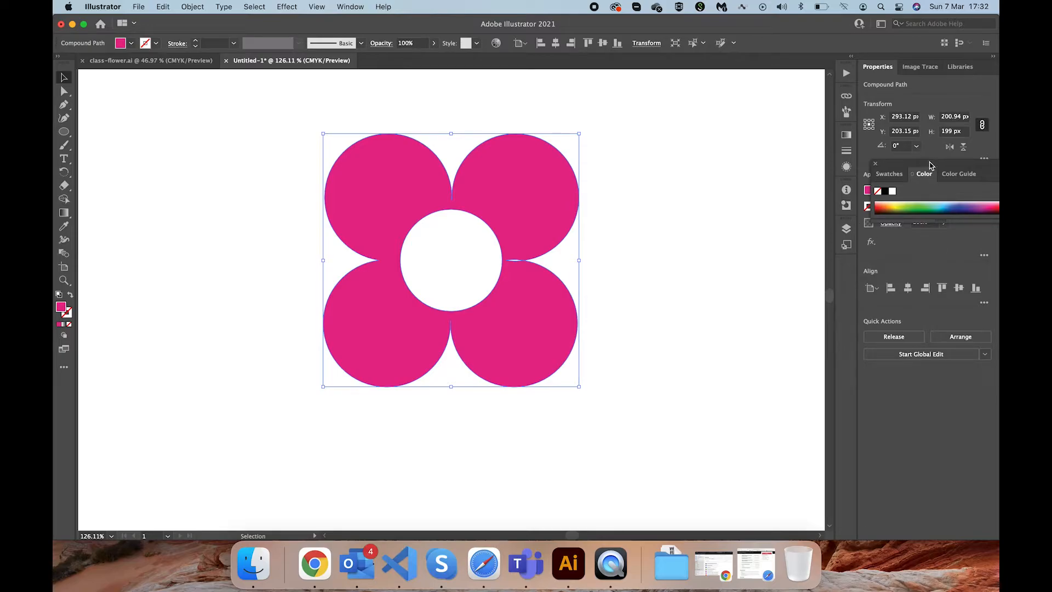
click(898, 145)
text(45)
key(Return)
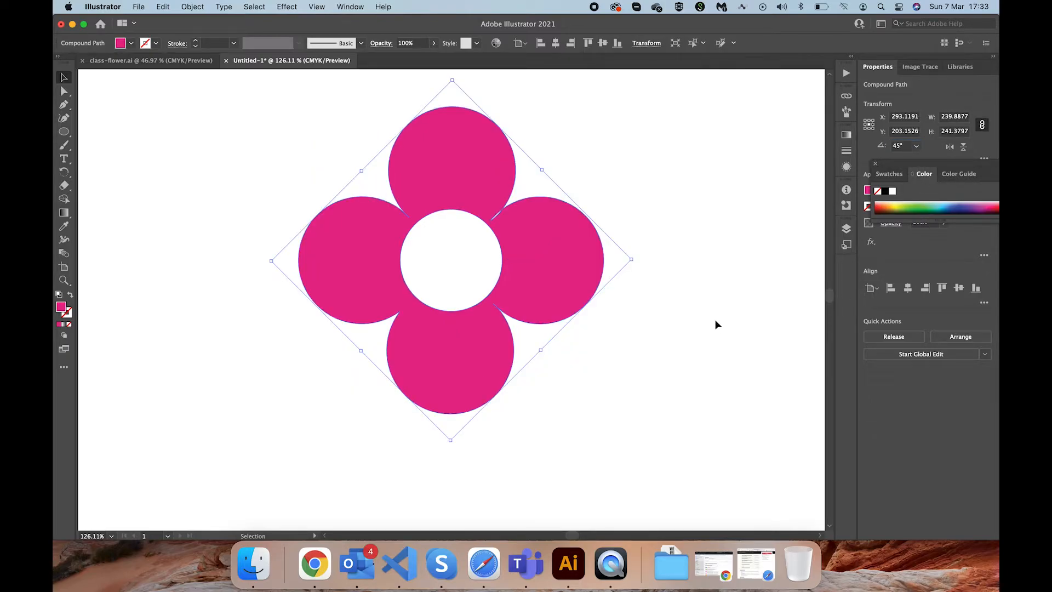
click(717, 325)
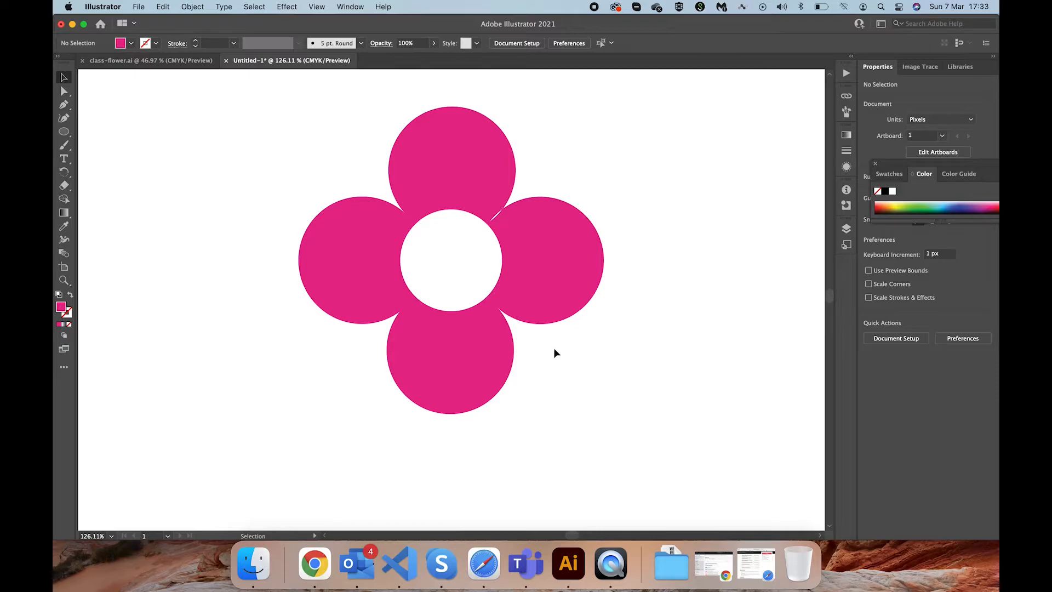
Step: Draw a stem rectangle about 23 px wide and 245 px high straight down from the lowest petal
key(super+0)
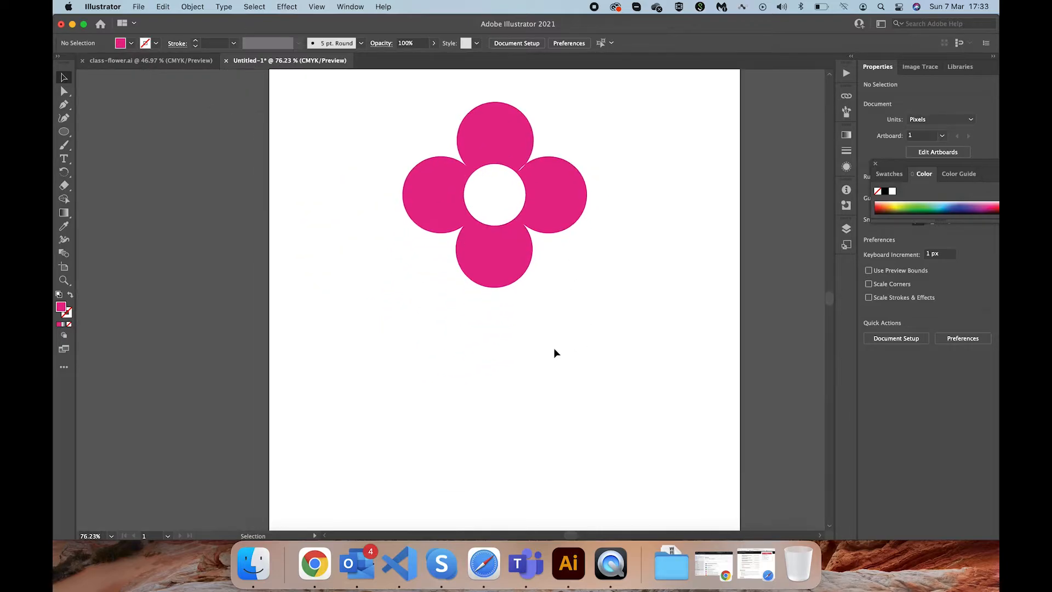
click(63, 131)
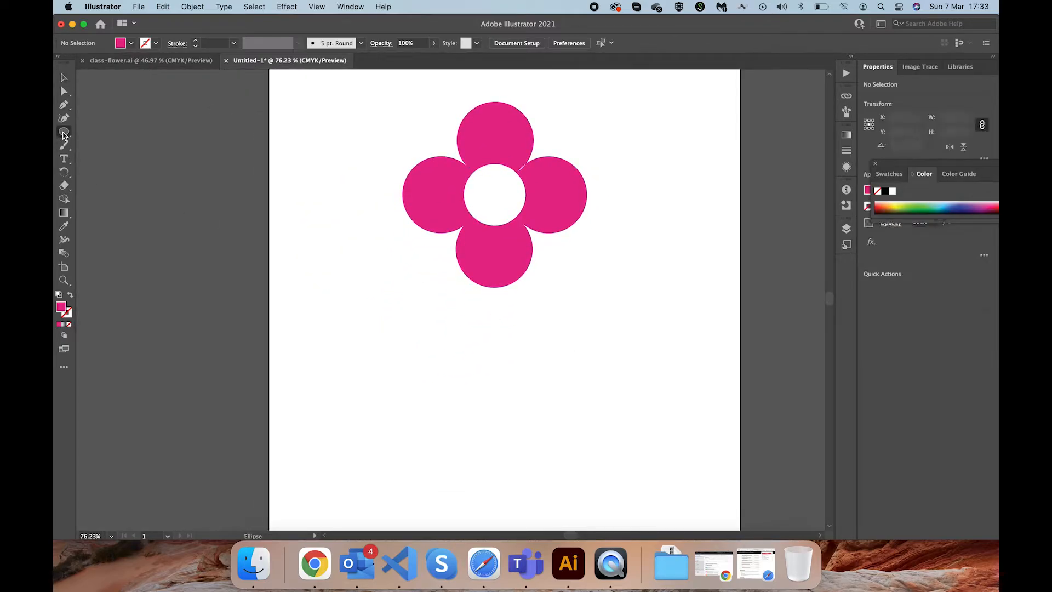
click(95, 132)
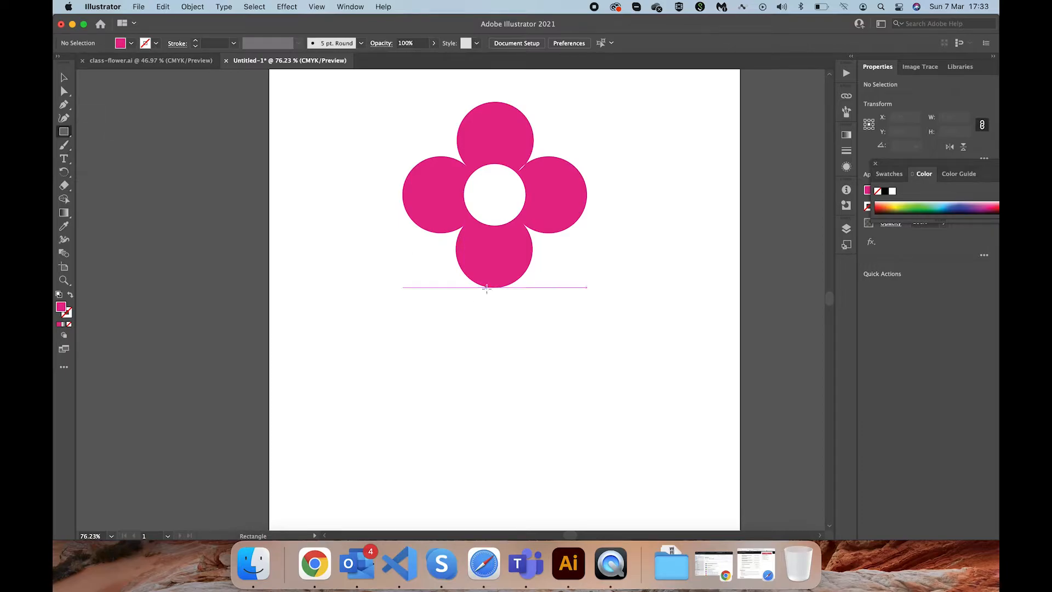
drag(487, 287, 504, 476)
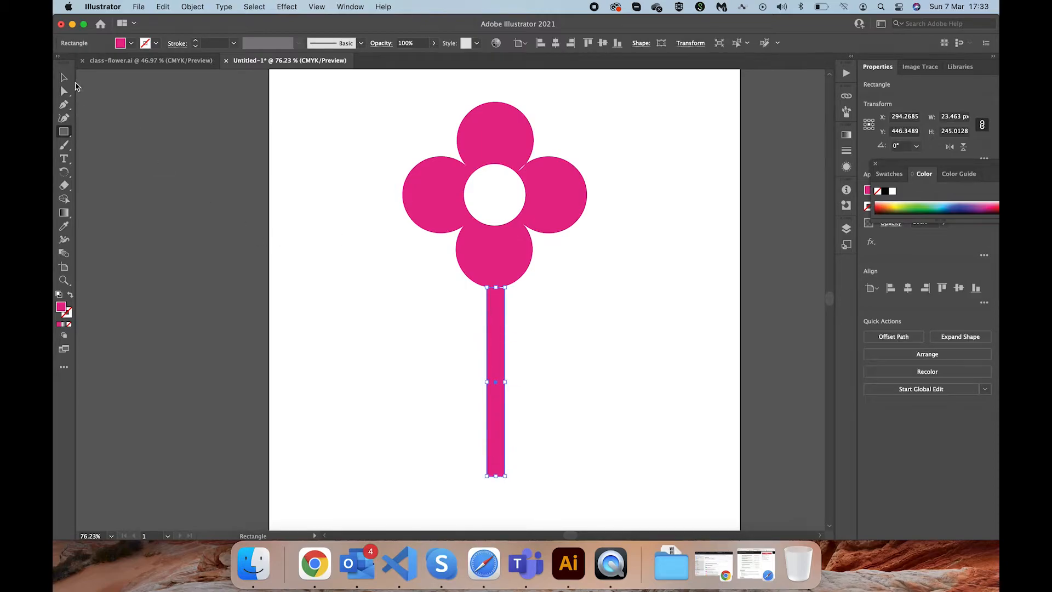
click(69, 80)
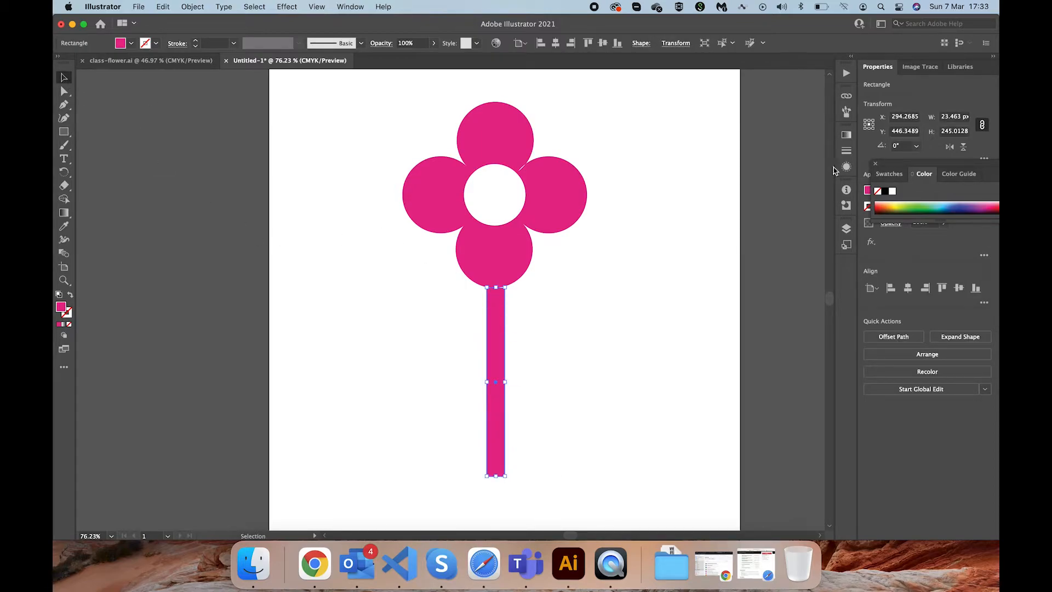
Step: Set the stem's width to 20 px with its proportions kept
click(953, 116)
drag(962, 116, 906, 119)
text(20)
key(Return)
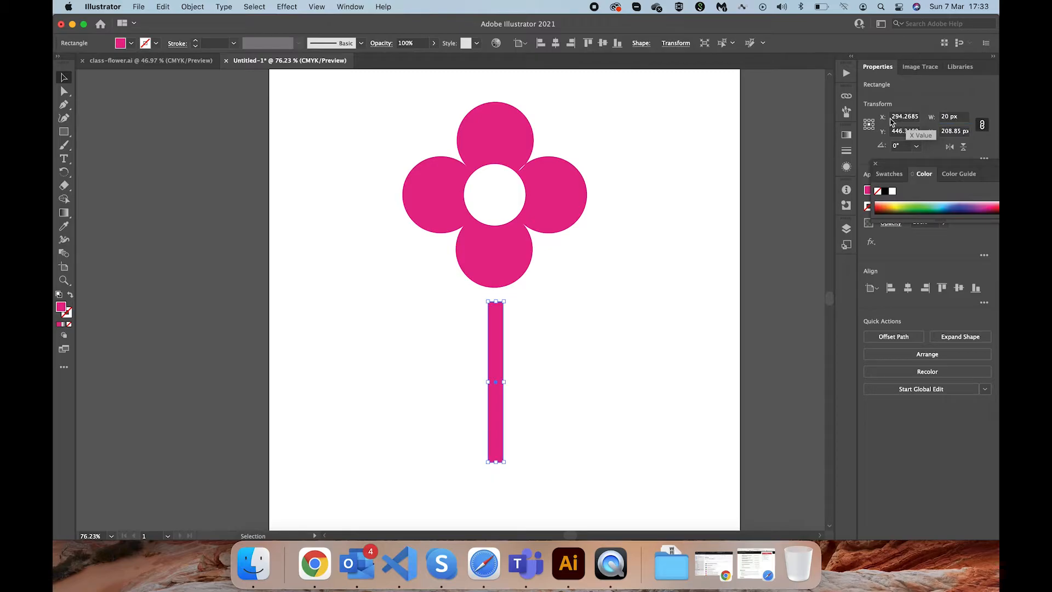
Step: Move the stem straight up until it touches the bottom of the flower head
click(677, 252)
drag(498, 323, 496, 311)
click(584, 357)
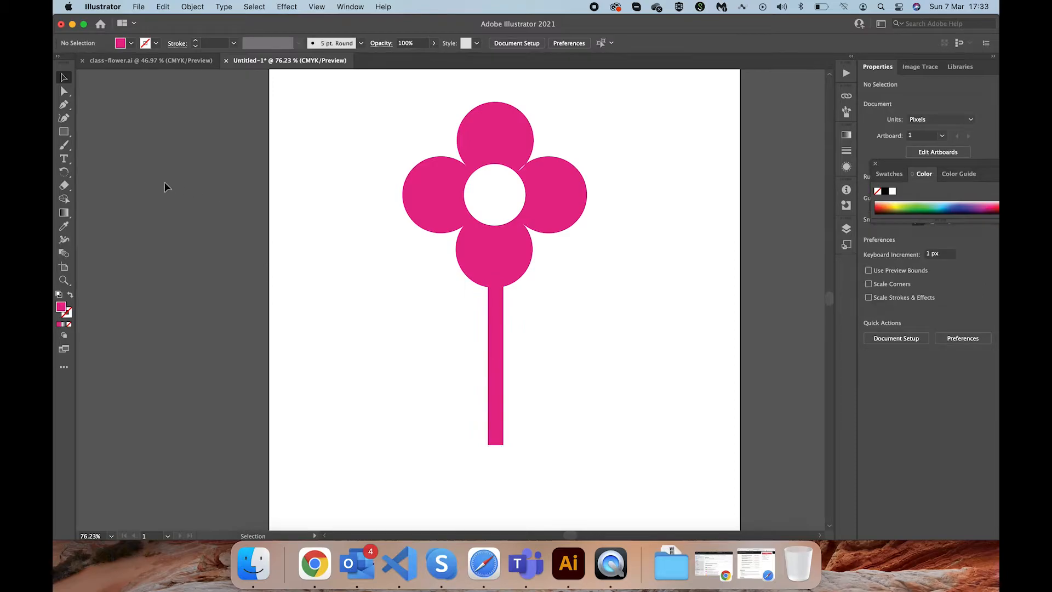
Step: Draw a circle about 82 px in diameter to the left of the stem's upper part
drag(63, 133, 102, 143)
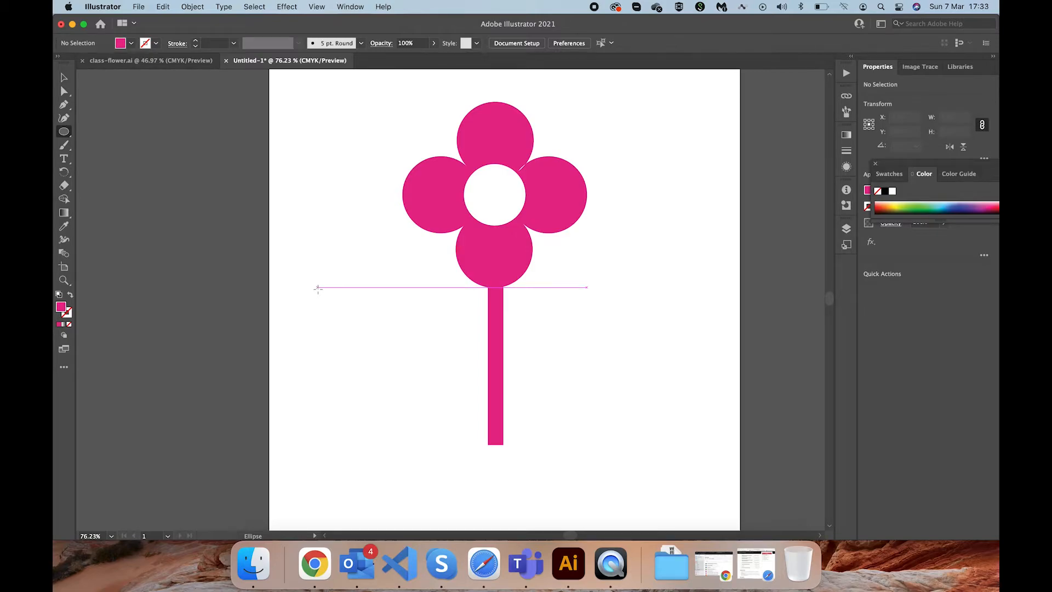
drag(310, 294, 374, 357)
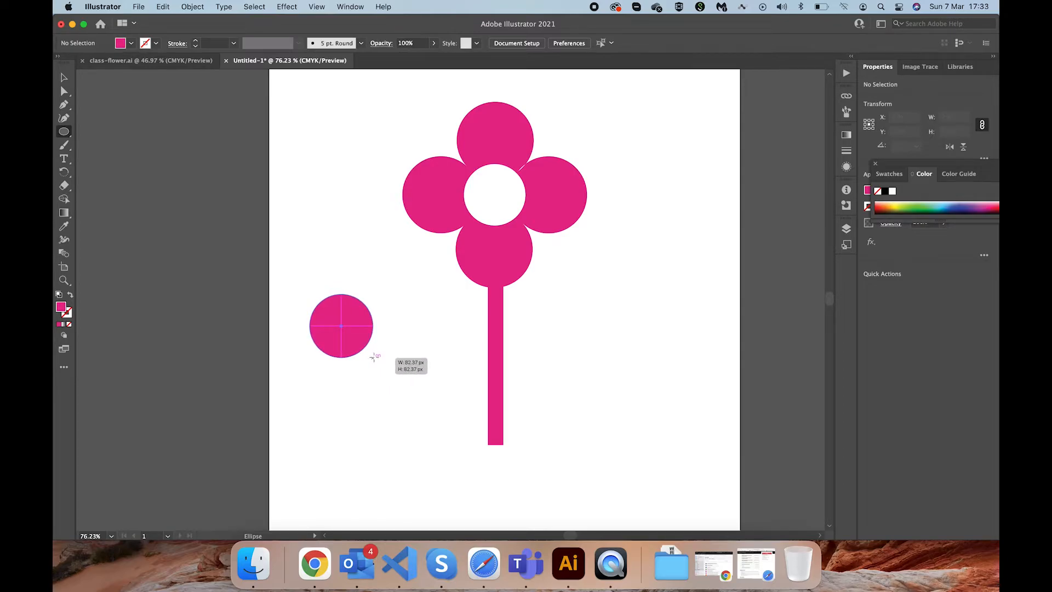
drag(374, 358, 374, 357)
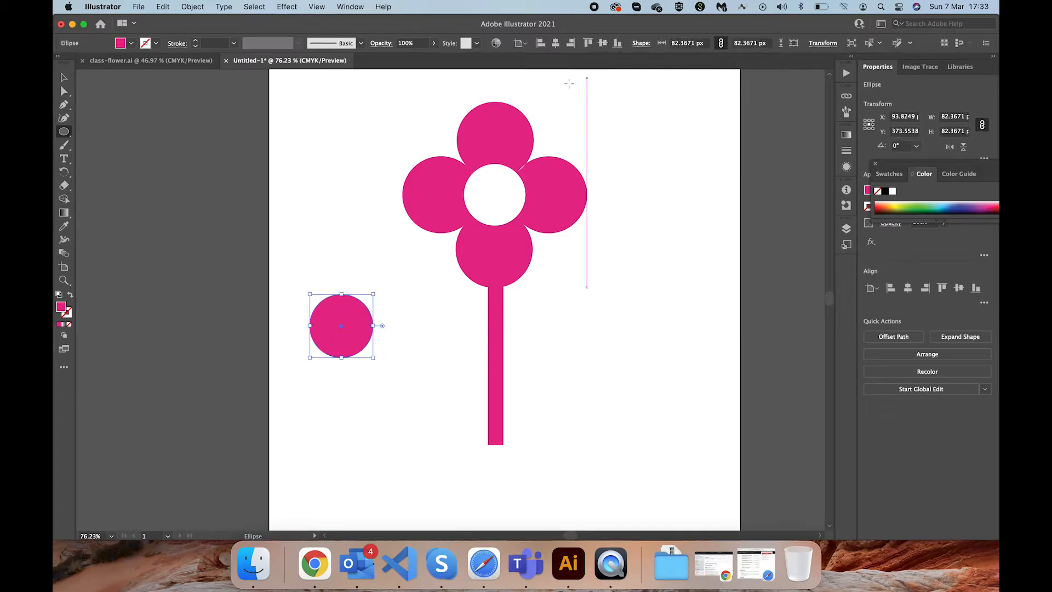
click(64, 78)
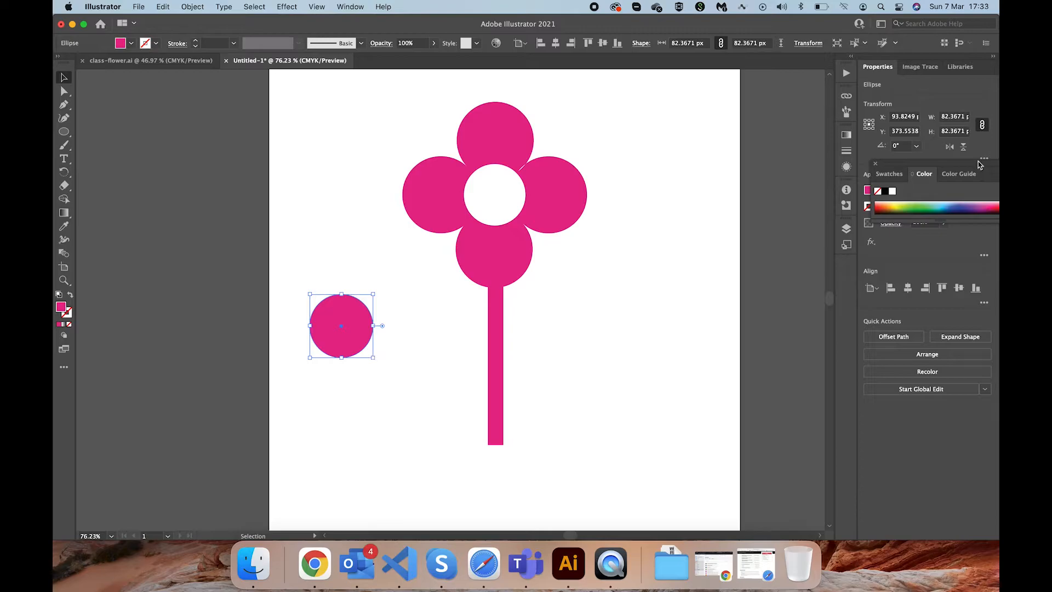
Step: Set the new circle's width and height to 100 px
click(954, 116)
double_click(955, 117)
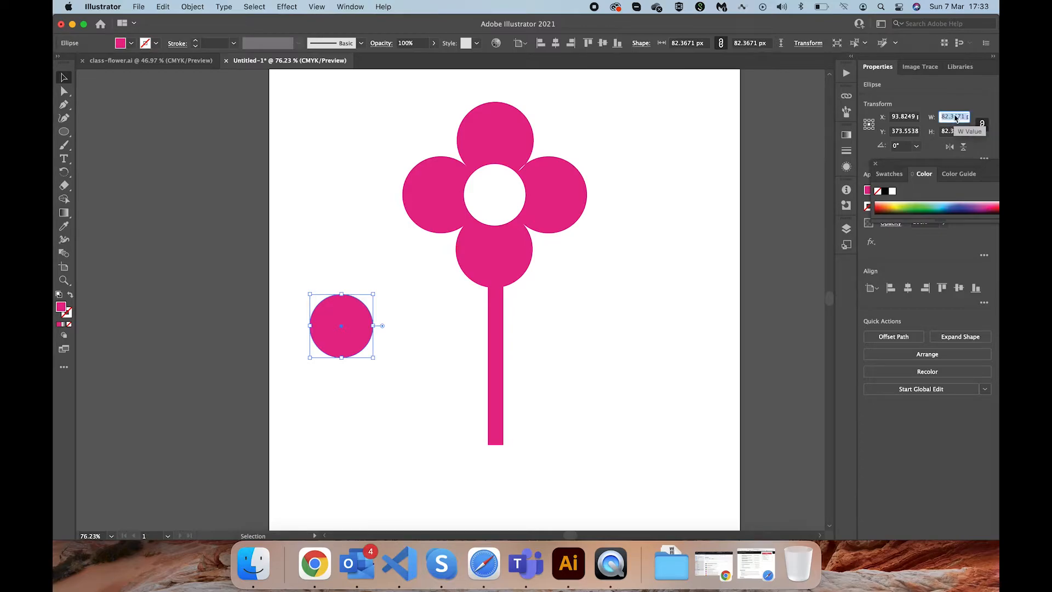
text(100)
key(Return)
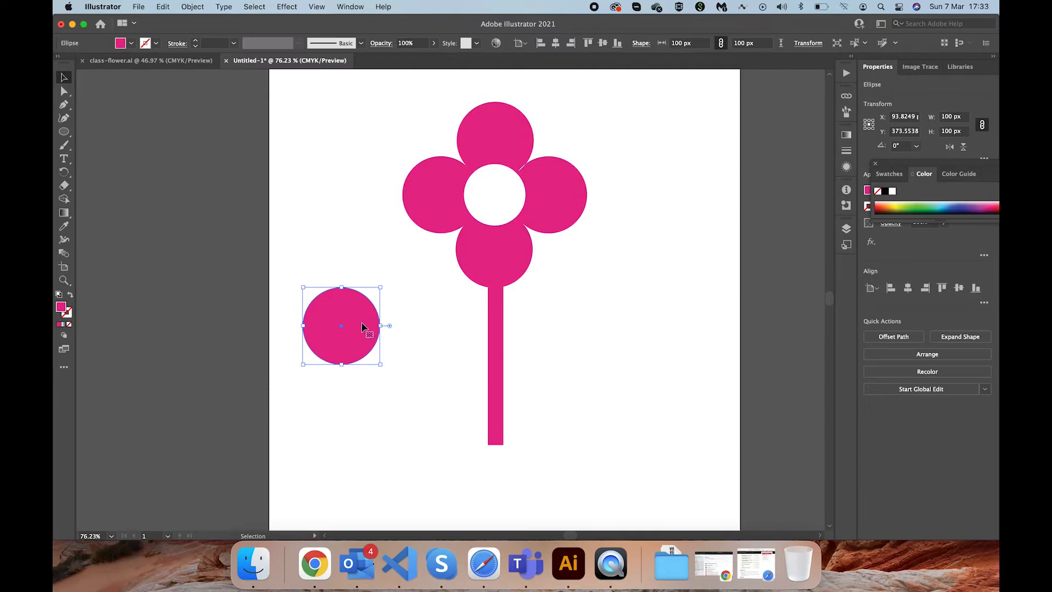
Step: Duplicate the 100 px circle about 31 px straight down so the copies overlap, and select the lower one
drag(355, 340, 354, 360)
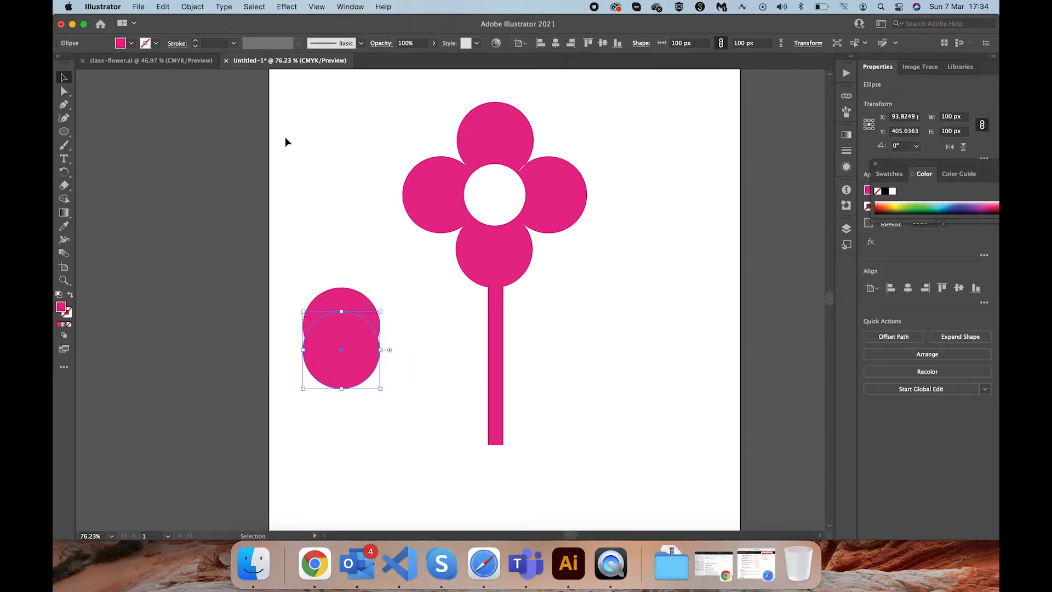
click(335, 211)
drag(386, 284, 291, 439)
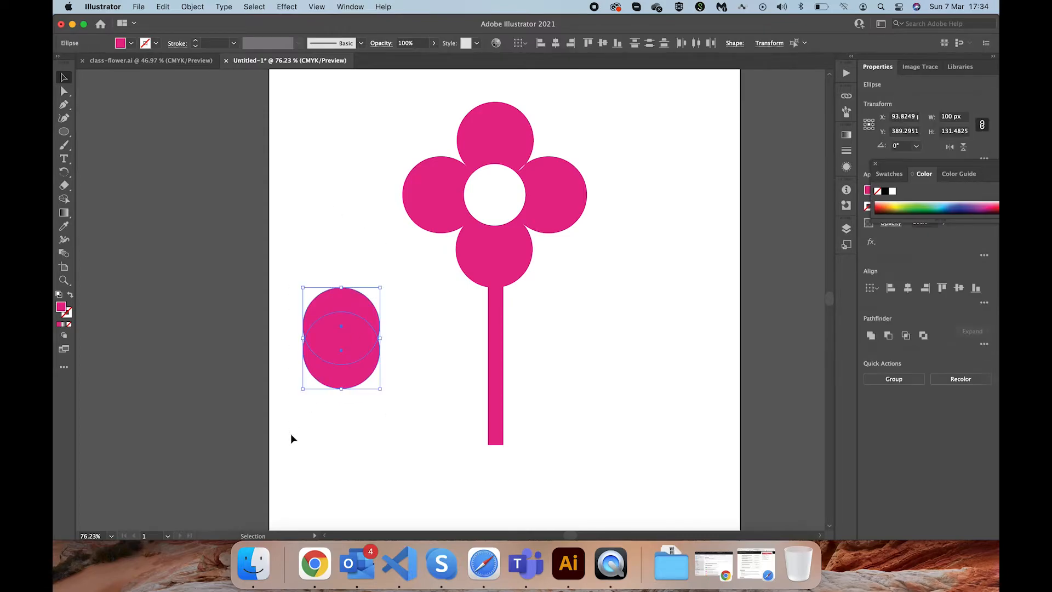
click(402, 355)
click(334, 370)
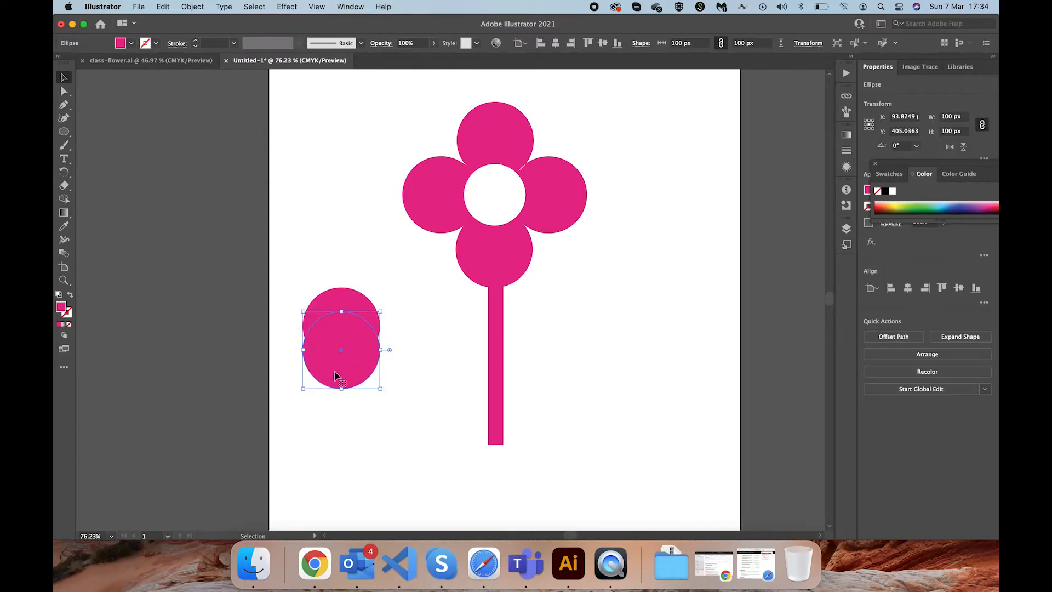
Step: Nudge the lower circle down about 15 px, making the overlapping pair about 146 px tall
key(Down)
key(Down)
key(Down)
key(Down)
key(Down)
key(Down)
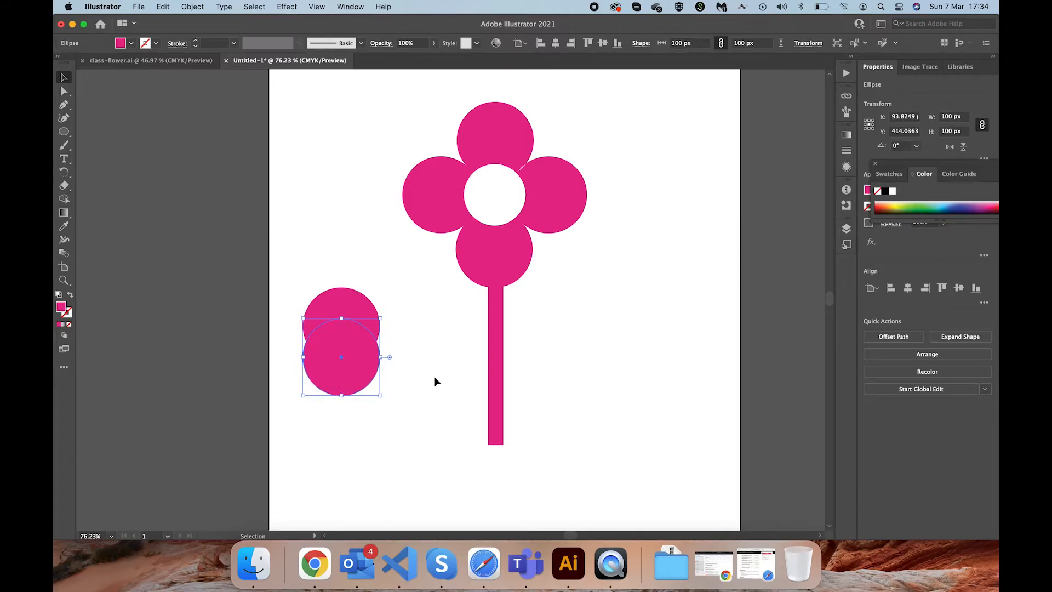
click(434, 375)
drag(385, 272, 292, 449)
click(412, 364)
click(352, 382)
key(Down)
key(Down)
key(Down)
key(Down)
key(Down)
key(Down)
Step: Split the overlap of the two circles into its own leaf shape with the Shape Builder
drag(393, 269, 263, 475)
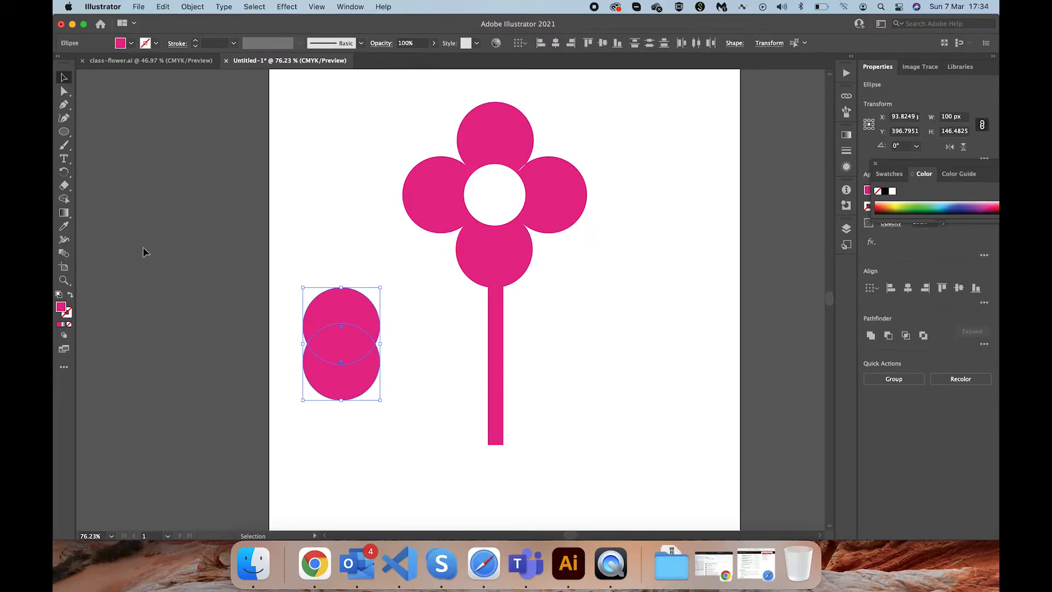
click(64, 201)
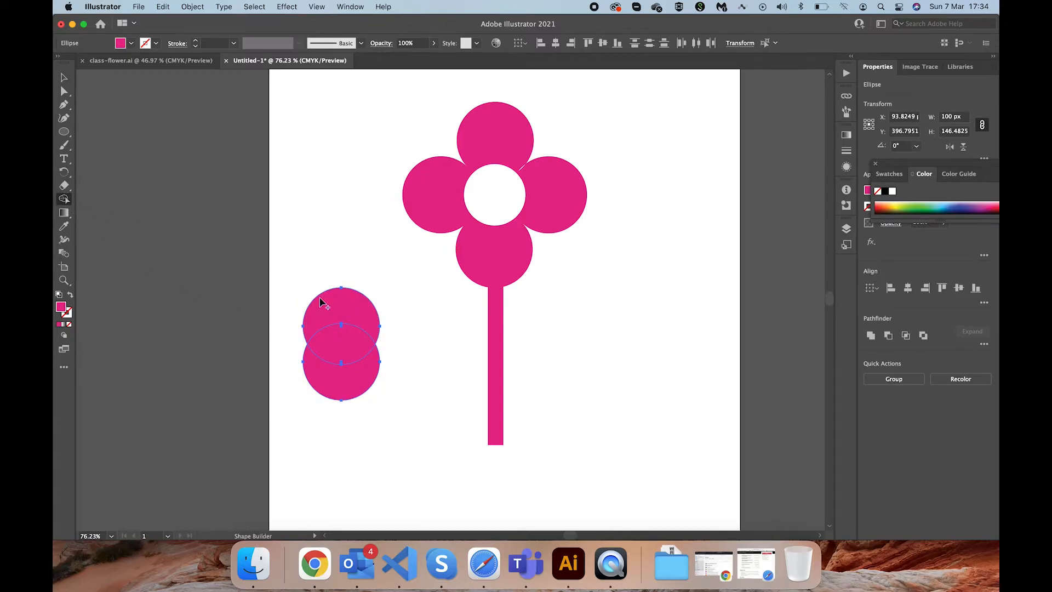
click(363, 353)
click(65, 80)
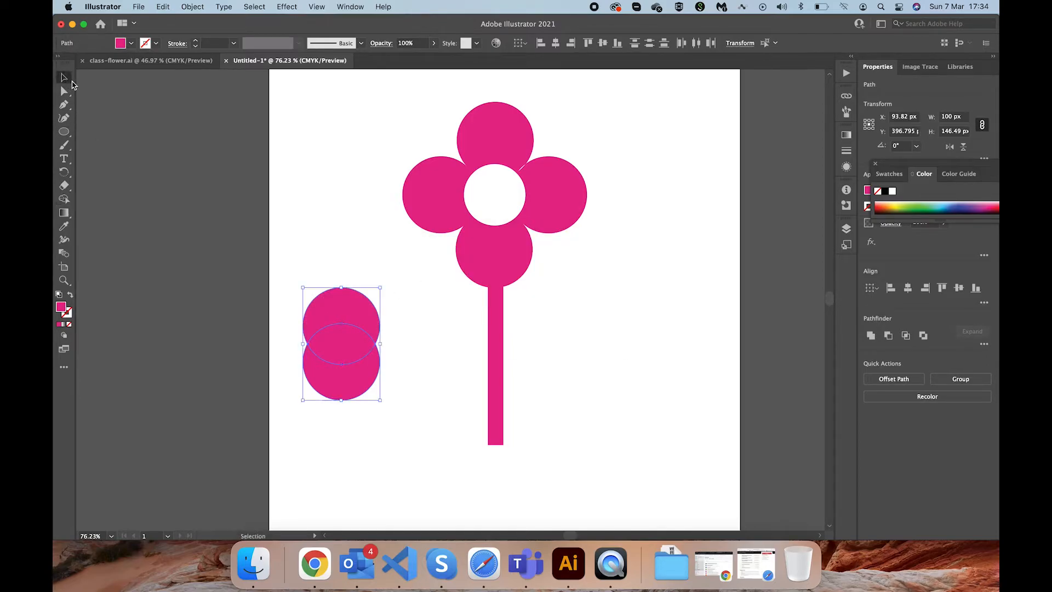
click(270, 166)
Step: Move the leaf shape up clear of the circles and delete the two leftover circle pieces
click(347, 341)
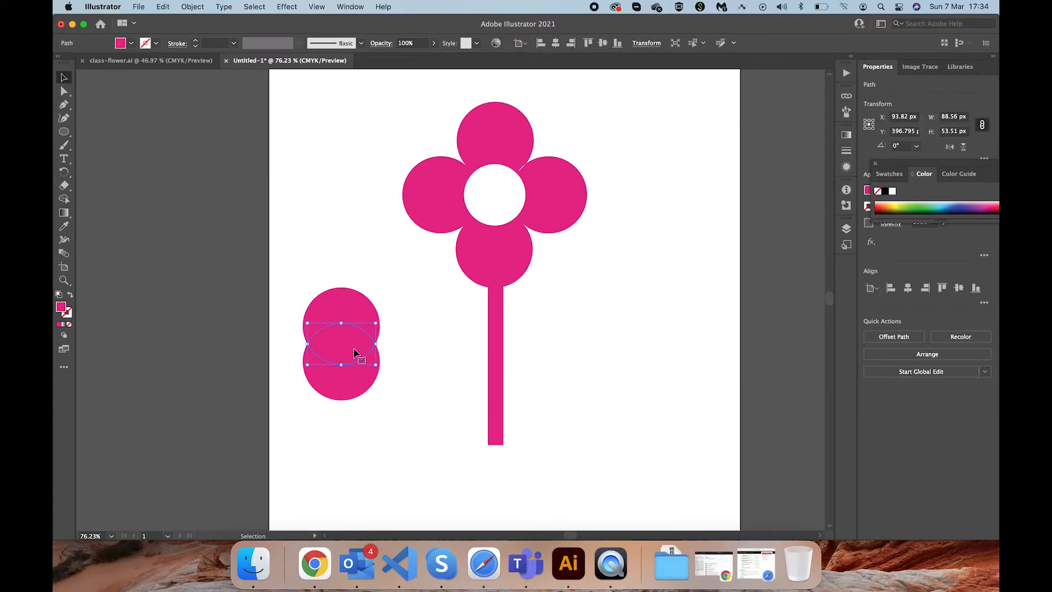
drag(344, 344, 328, 230)
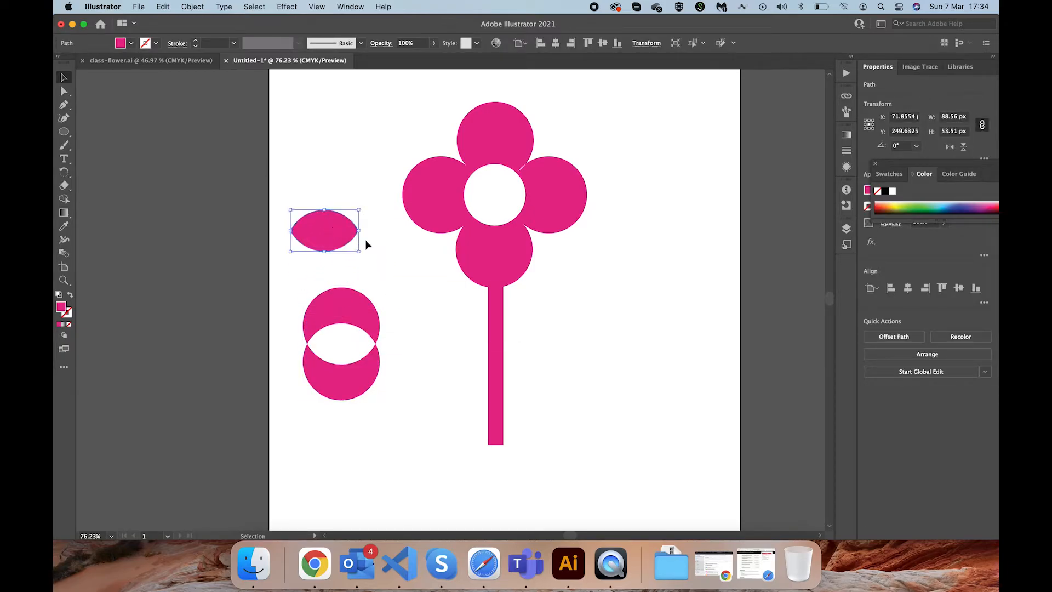
drag(386, 285, 296, 418)
key(Delete)
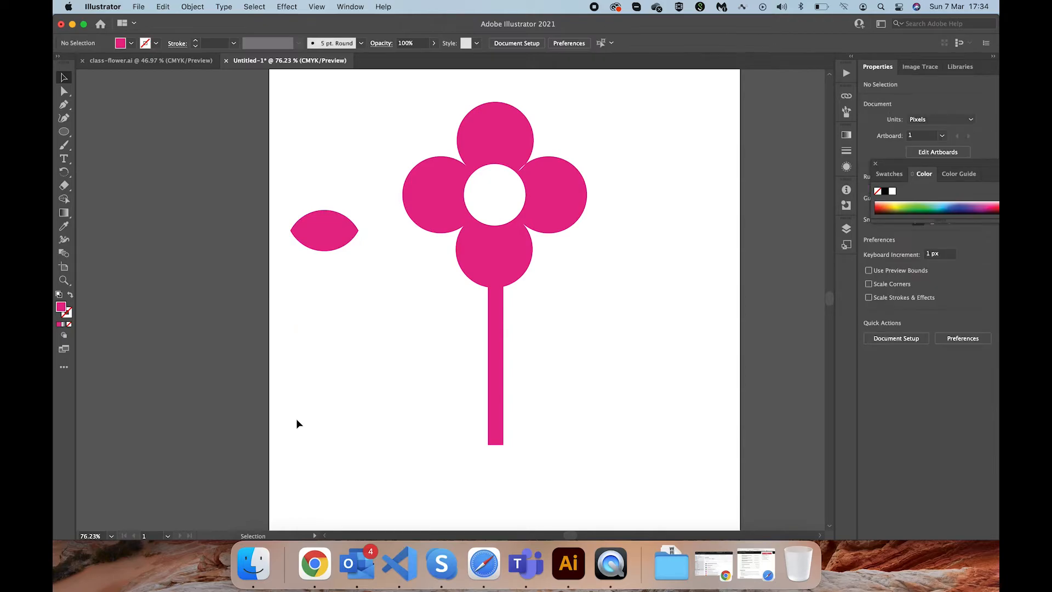
Step: Move the leaf against the left side of the stem, a little below the flower head
click(335, 229)
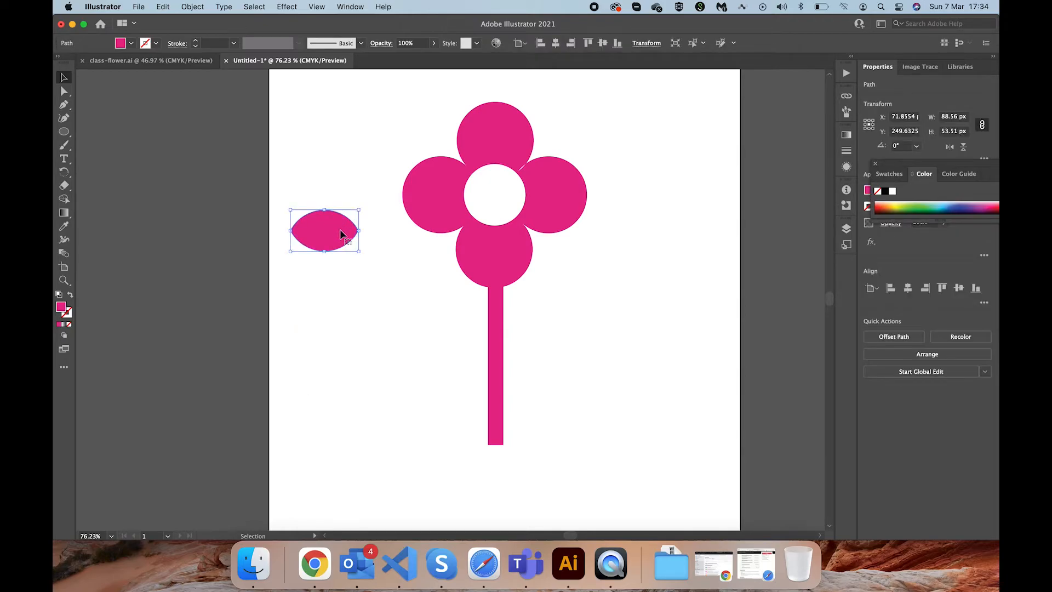
drag(340, 233, 475, 356)
click(626, 322)
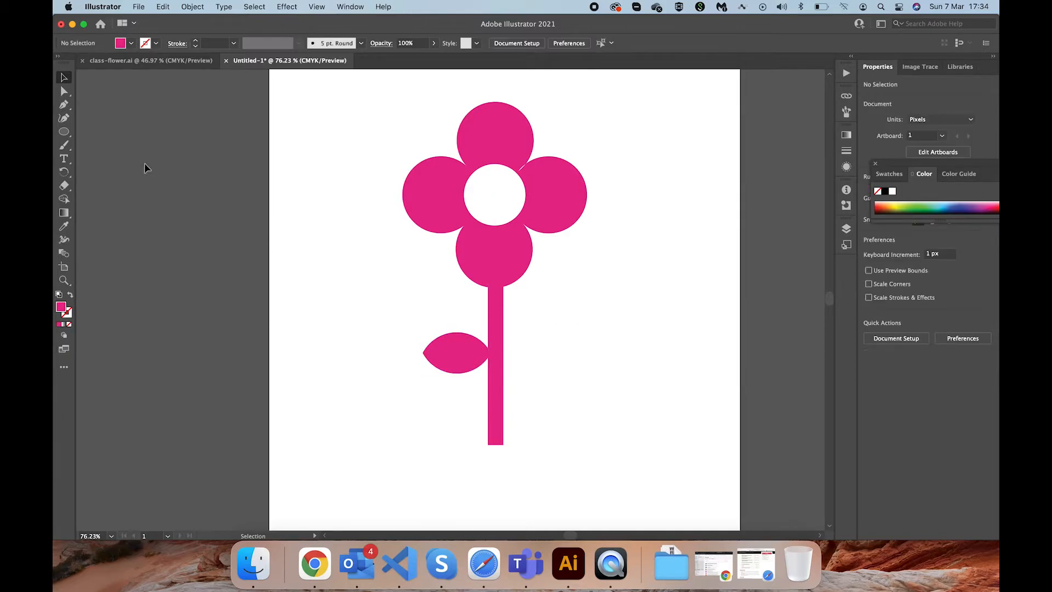
Step: Draw a closed curved leaf about 130 px wide and 44 px high to the right of the stem with the Curvature tool
click(64, 117)
click(552, 356)
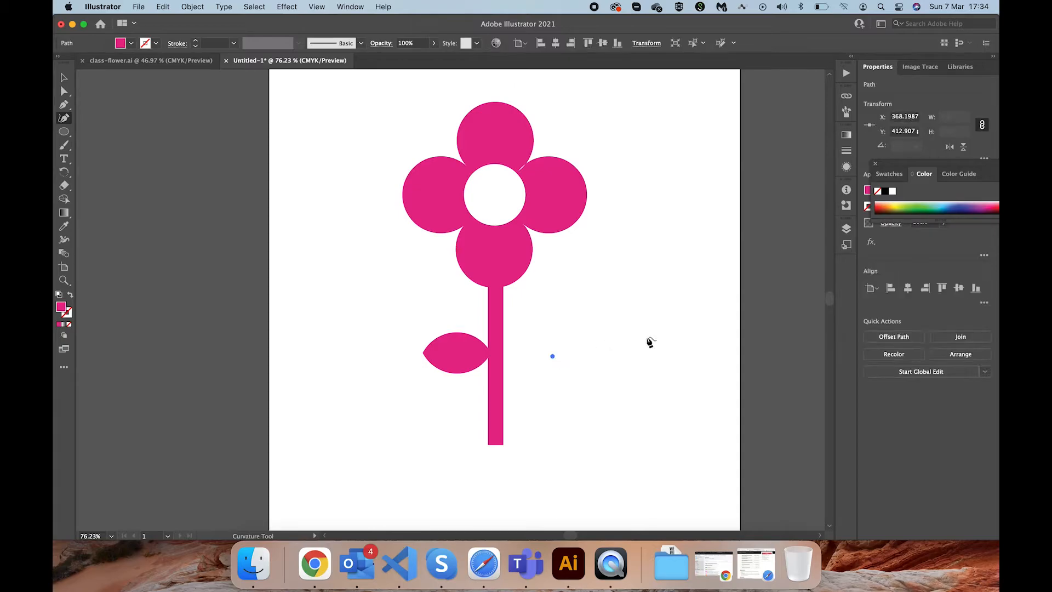
click(647, 339)
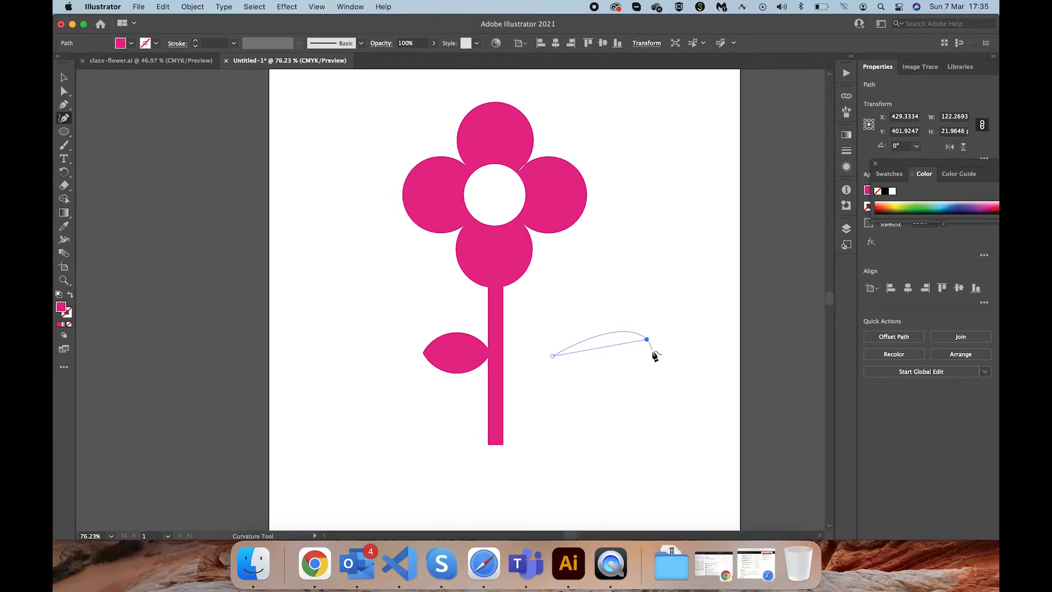
click(652, 350)
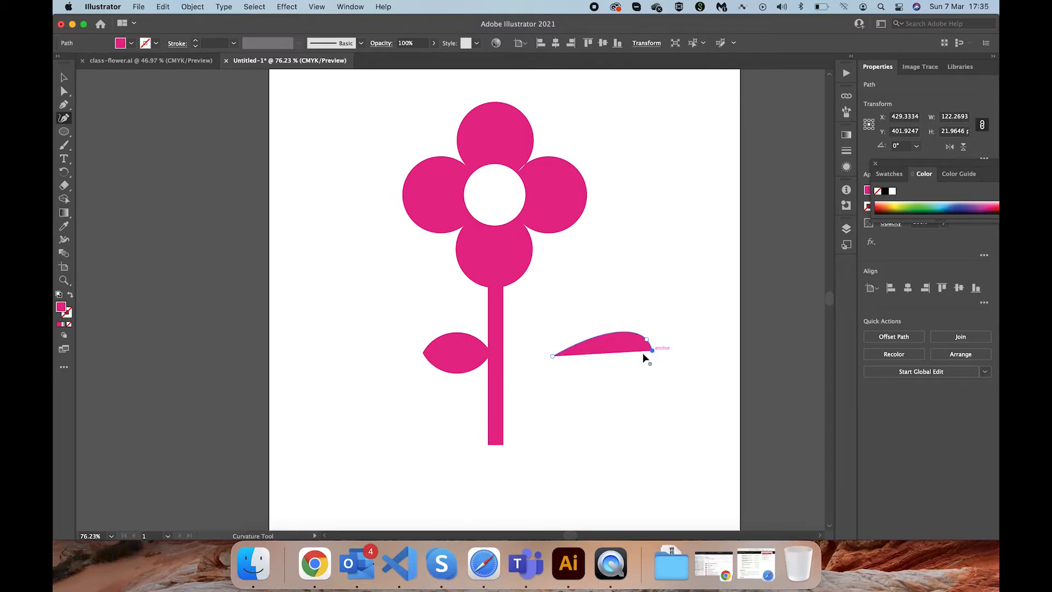
click(553, 357)
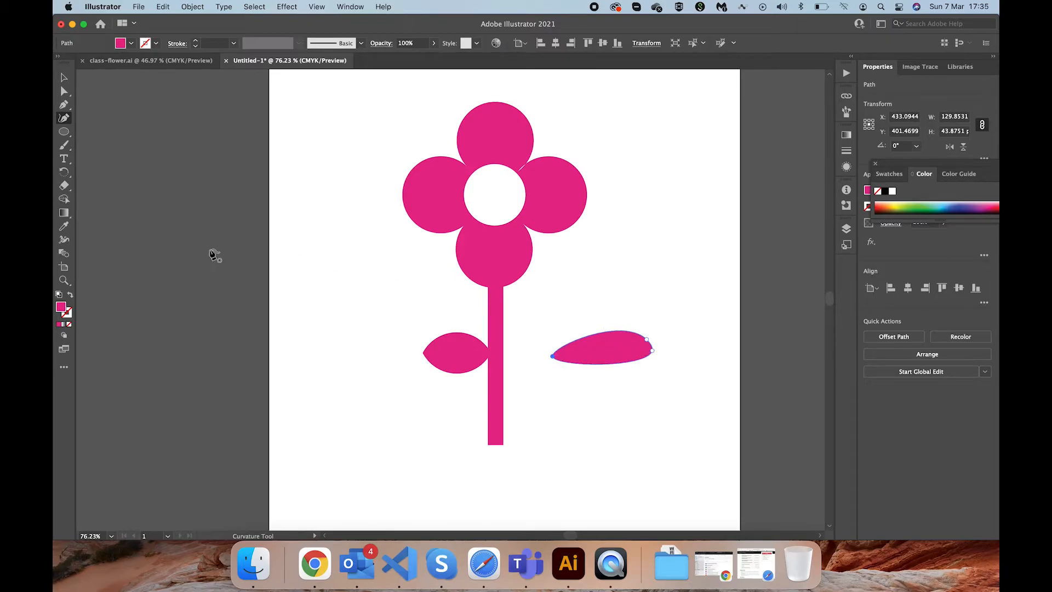
Step: Move the curved leaf so its pointed end touches the stem's right side, slightly lower than the left leaf
click(64, 77)
drag(607, 347, 556, 372)
click(662, 304)
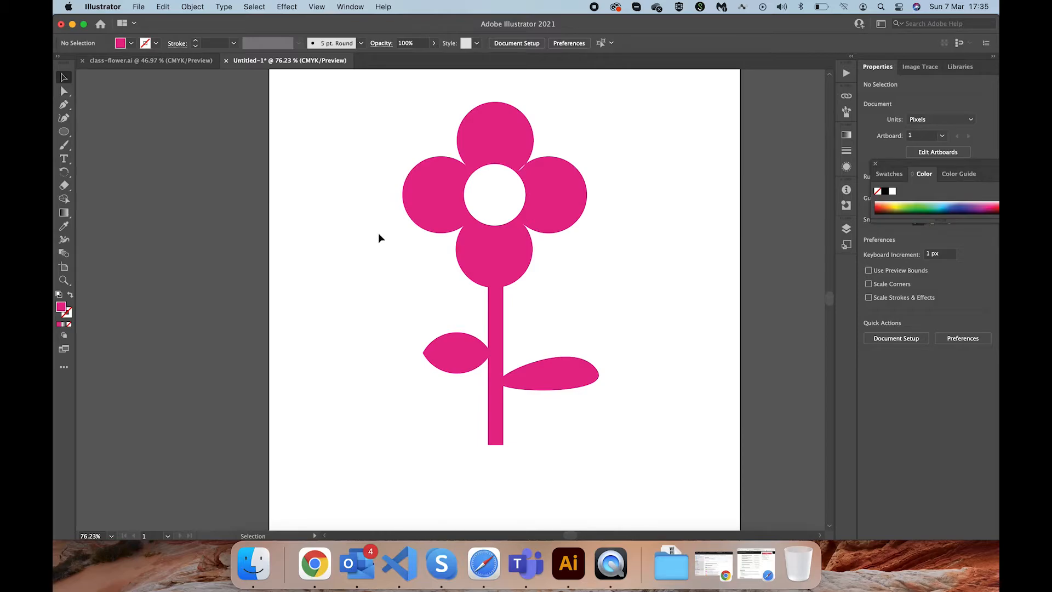
Step: Draw a rectangle about 270 px wide and 206 px high over the bottom end of the stem
scroll(378, 233, down, 5)
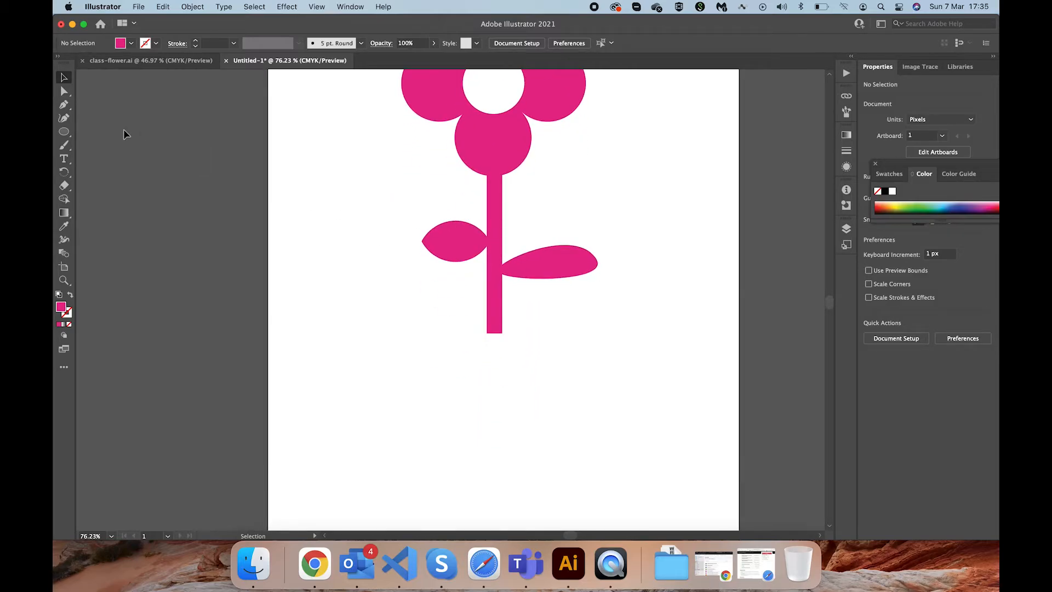
click(66, 135)
drag(66, 137, 107, 131)
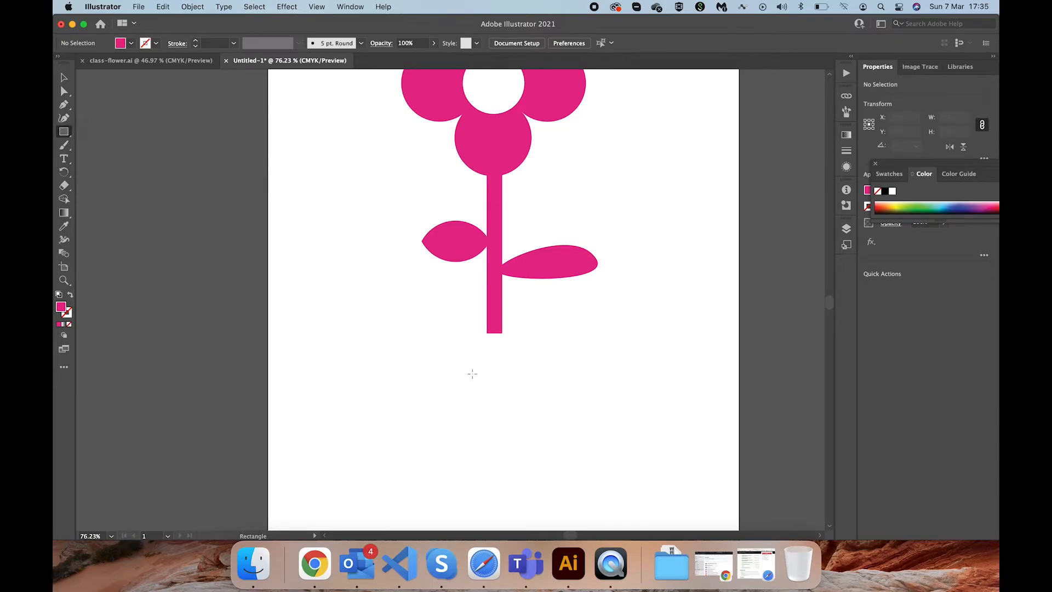
drag(396, 325, 603, 482)
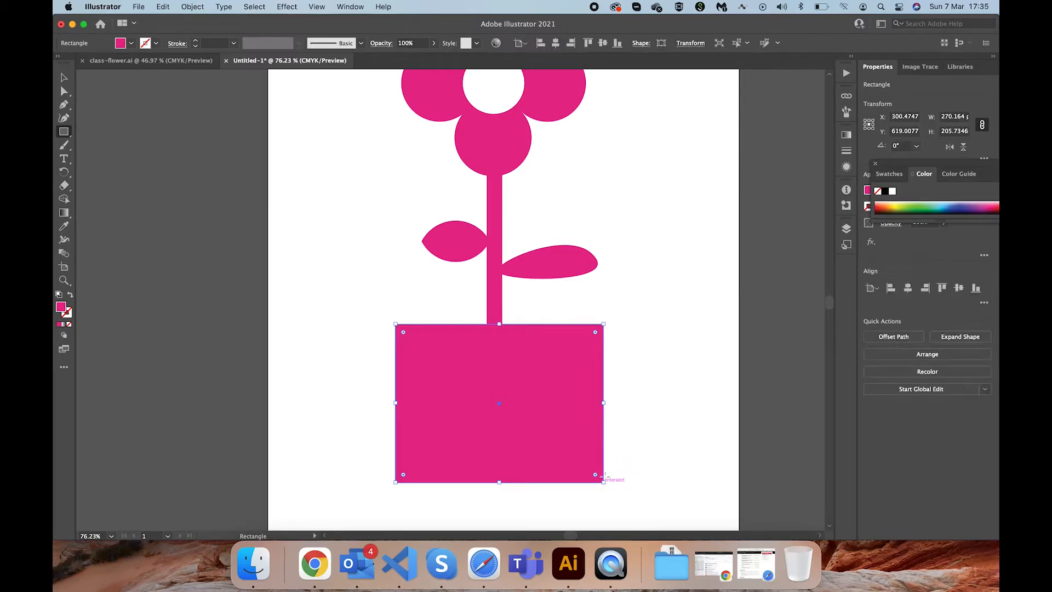
click(64, 78)
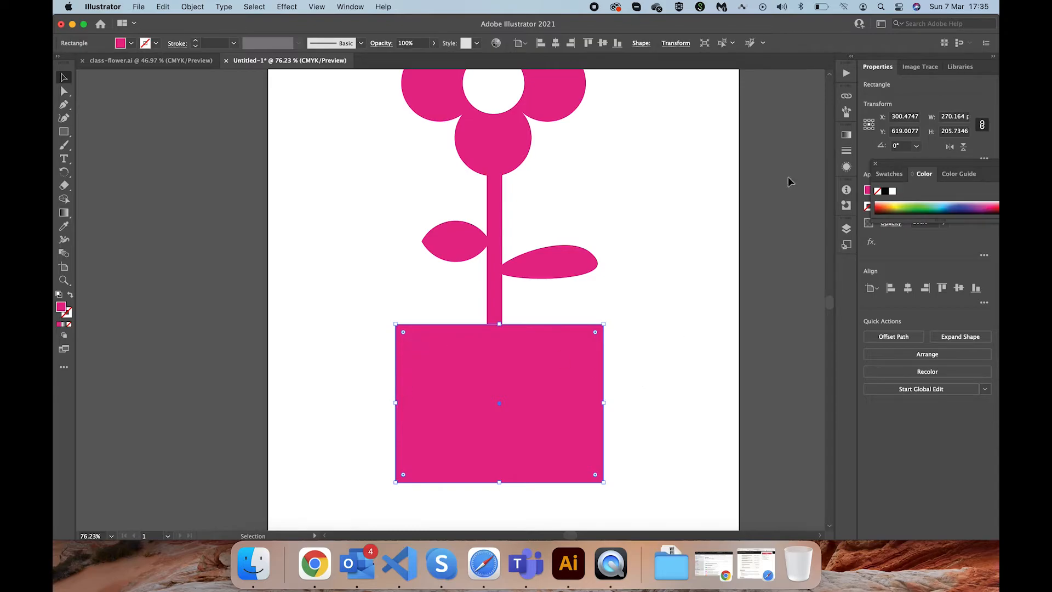
Step: Set the width of the rectangle below the stem to 270 px
click(946, 116)
text(273)
key(Return)
click(951, 116)
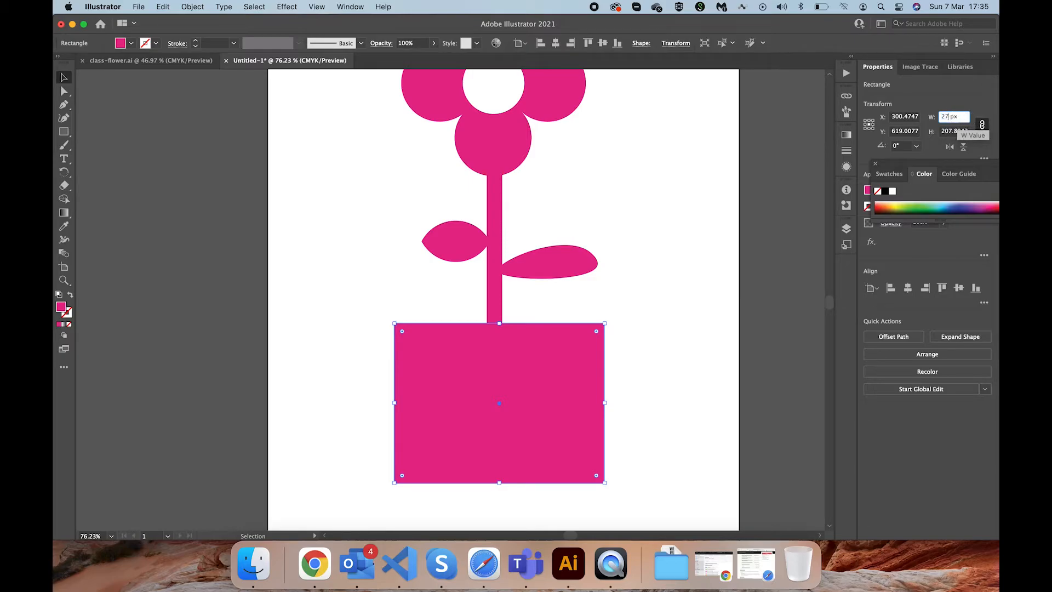
text(0)
key(Return)
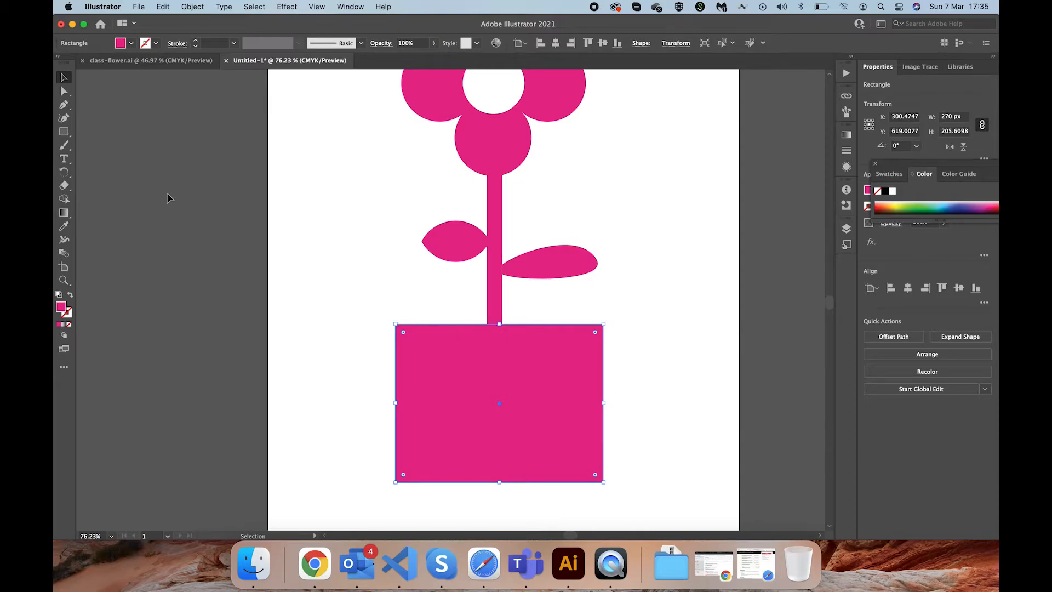
Step: Taper the rectangle into a pot by moving its bottom-left corner about 56 px and bottom-right corner about 53 px horizontally inward
click(64, 94)
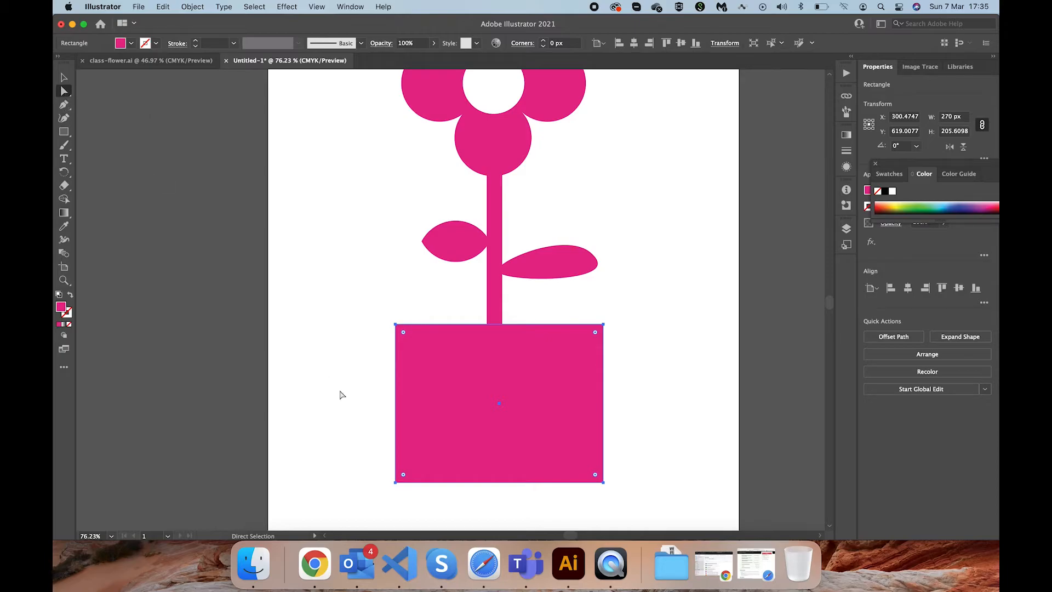
click(396, 483)
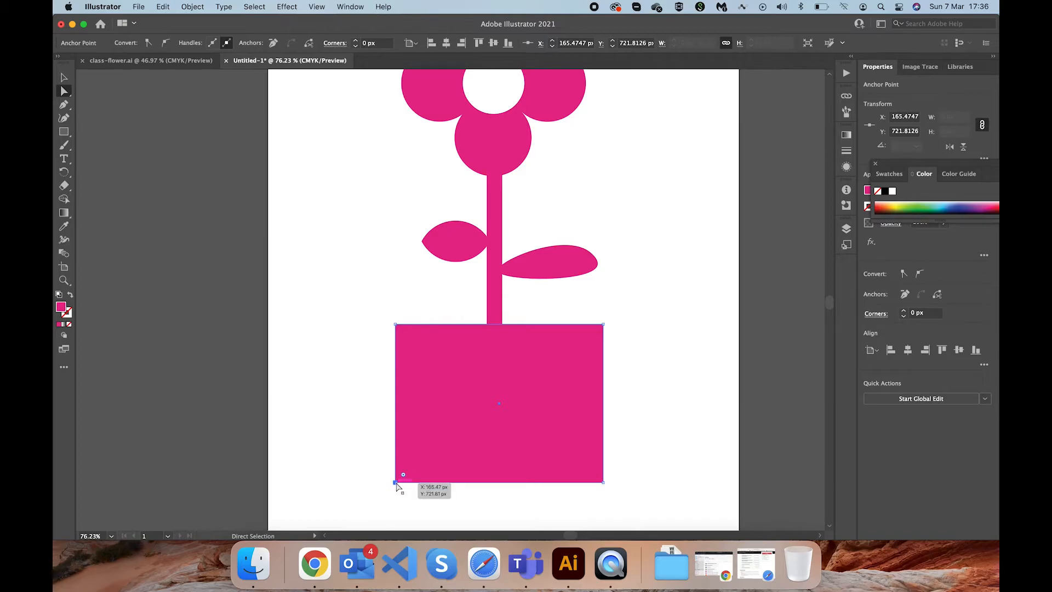
drag(396, 485, 439, 484)
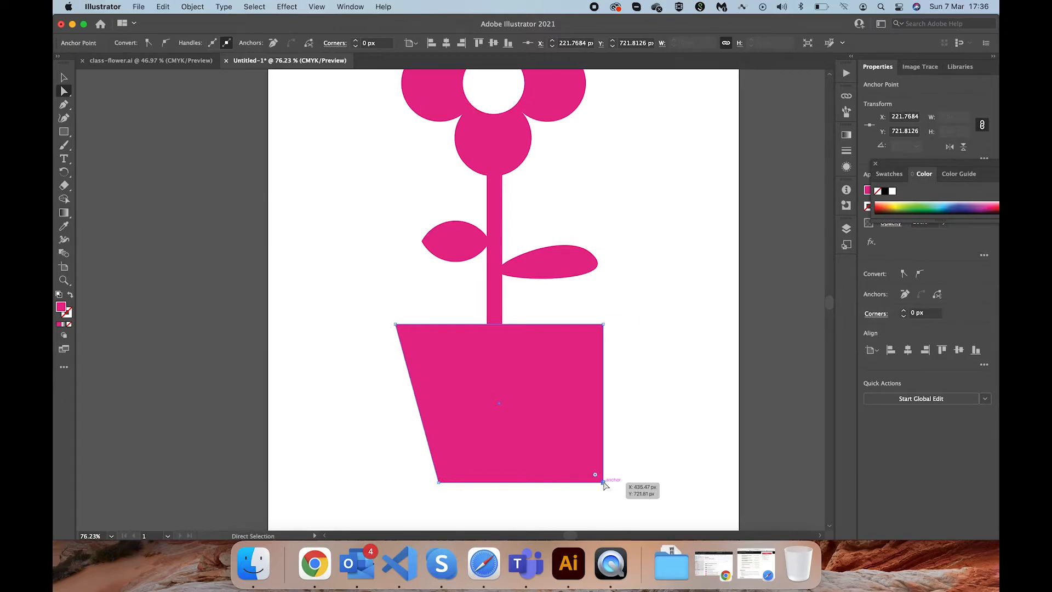
click(604, 483)
drag(604, 482, 562, 481)
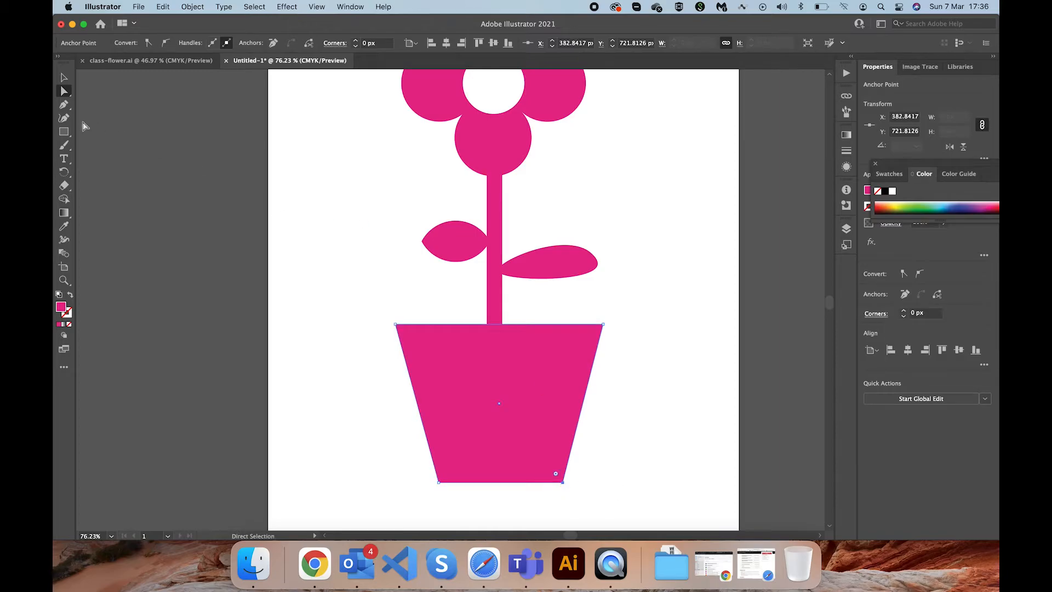
Step: Nudge the pot about 6 px left to centre it under the stem, and deselect it
click(64, 78)
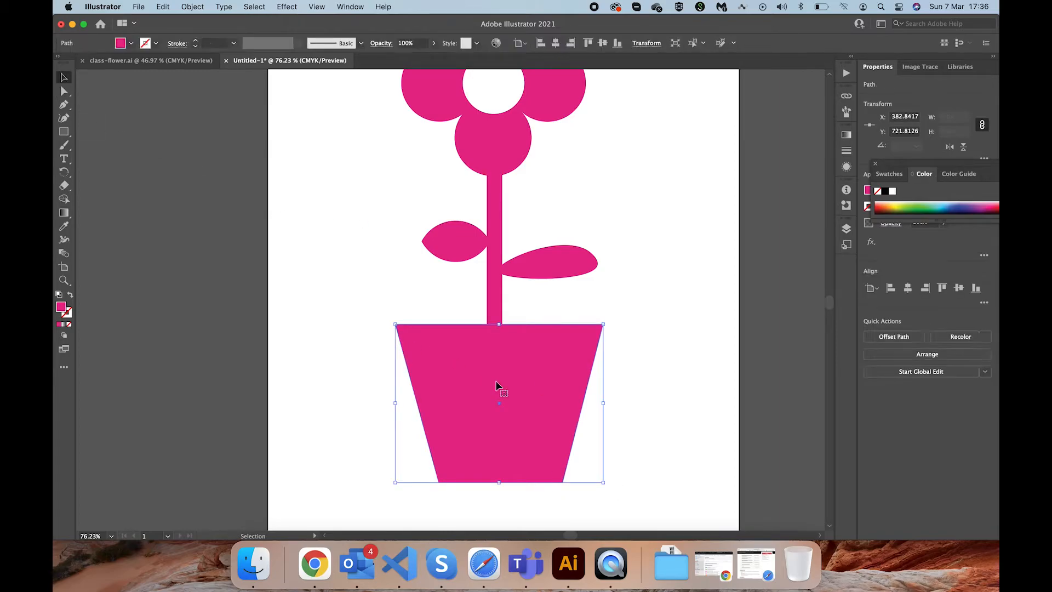
key(Left)
key(Left)
key(Left)
key(Left)
key(Left)
key(Left)
key(Left)
key(Left)
key(Left)
key(Left)
key(Left)
key(Left)
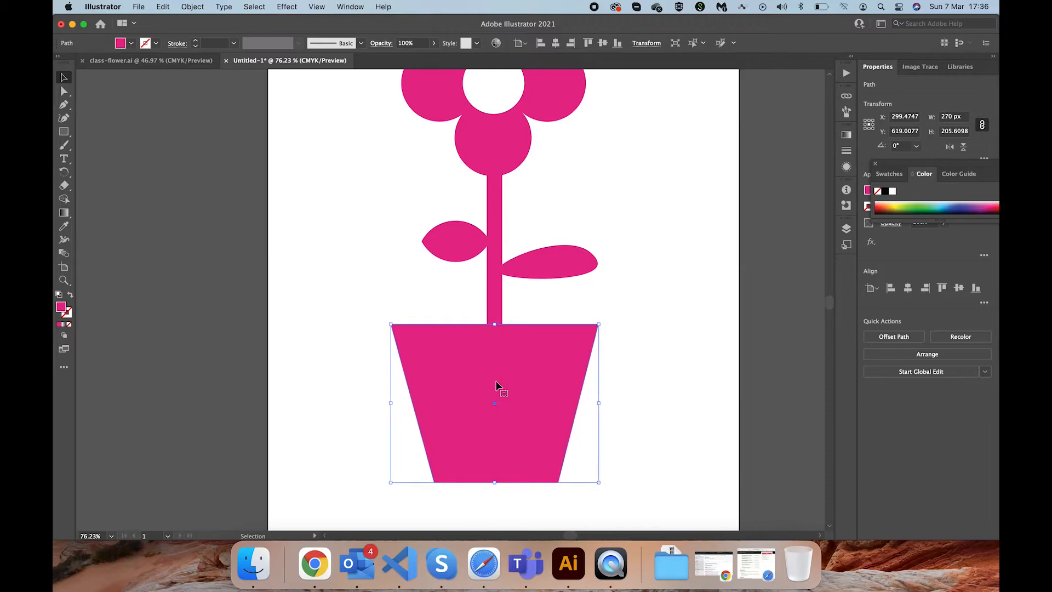
click(702, 349)
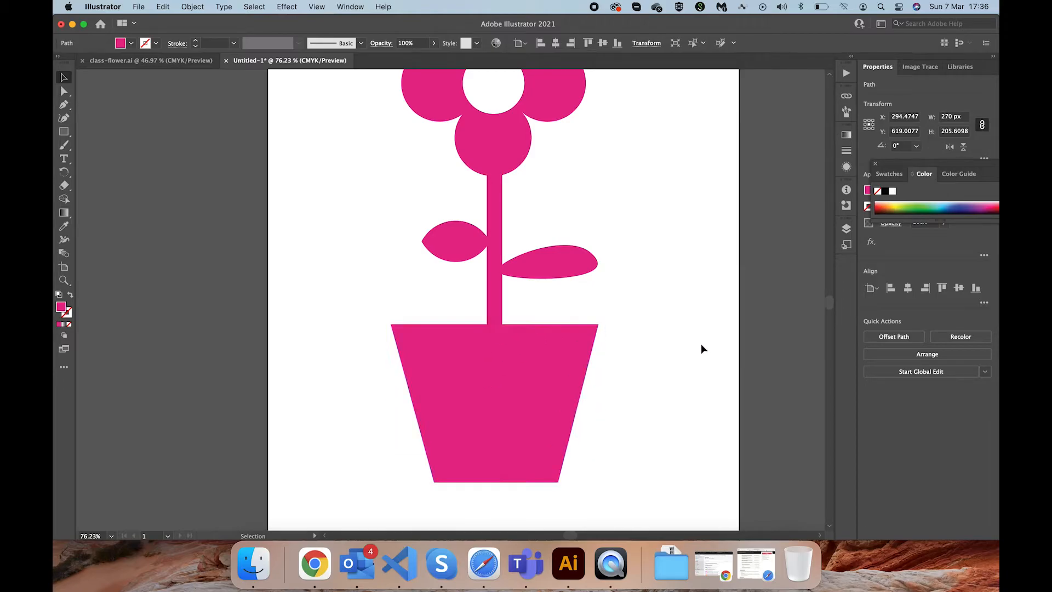
Step: Draw a thin rectangle about 297 px wide and 14 px high across the upper part of the pot, overhanging both sides
scroll(331, 291, up, 3)
scroll(331, 286, down, 3)
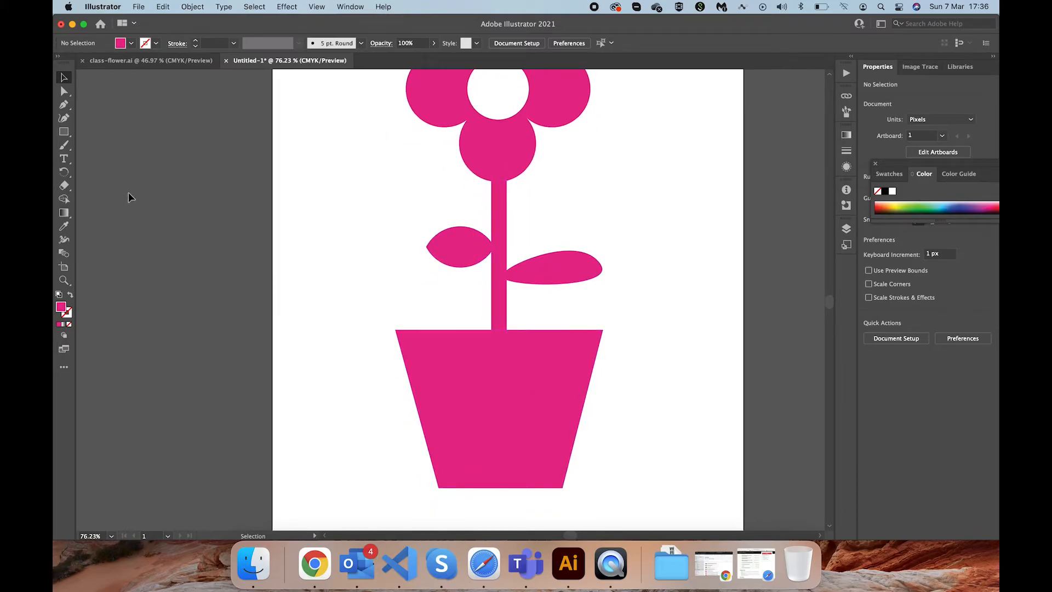
click(63, 132)
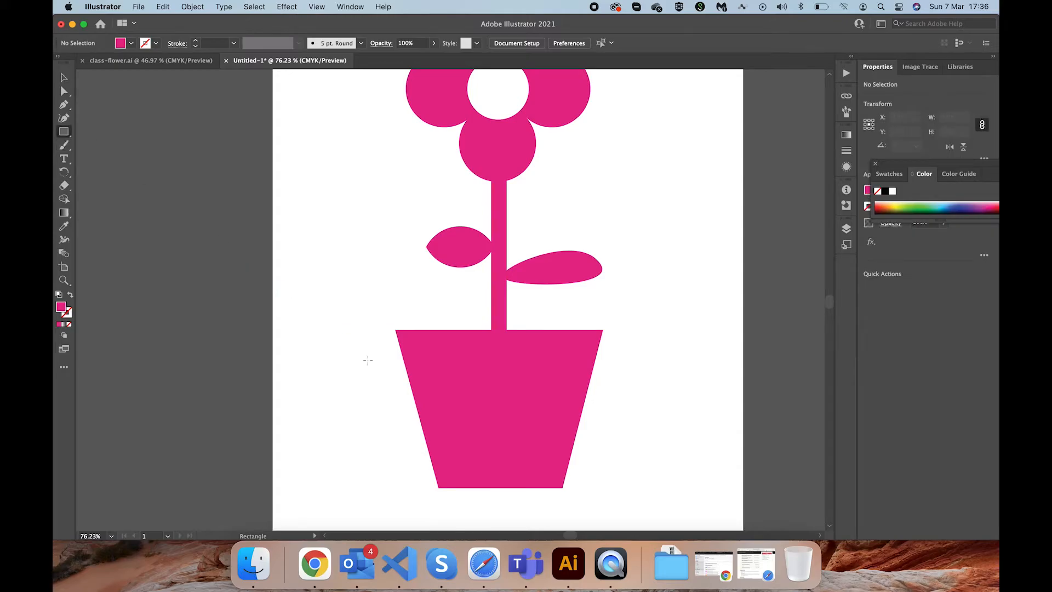
drag(385, 362, 614, 373)
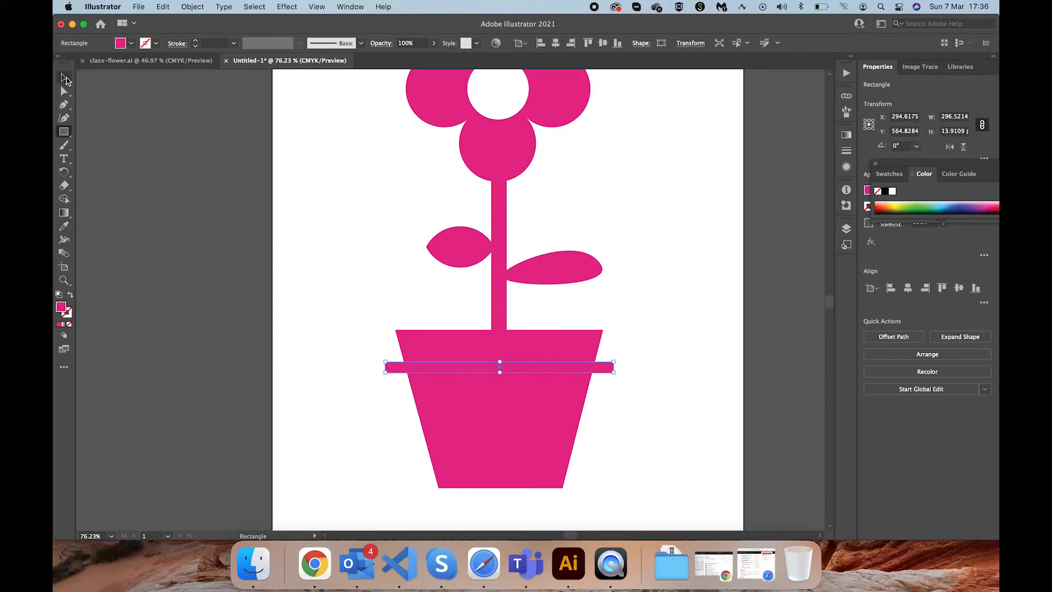
Step: Merge the thin strip's two overhanging ends with its overlap on the pot into one separate band using the Shape Builder
click(64, 78)
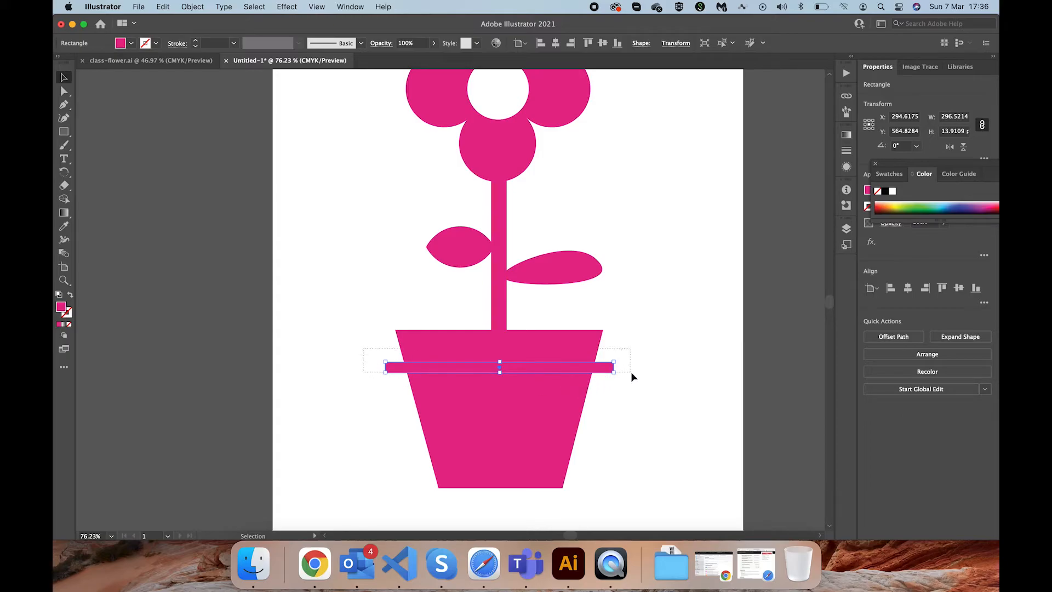
drag(638, 415, 638, 415)
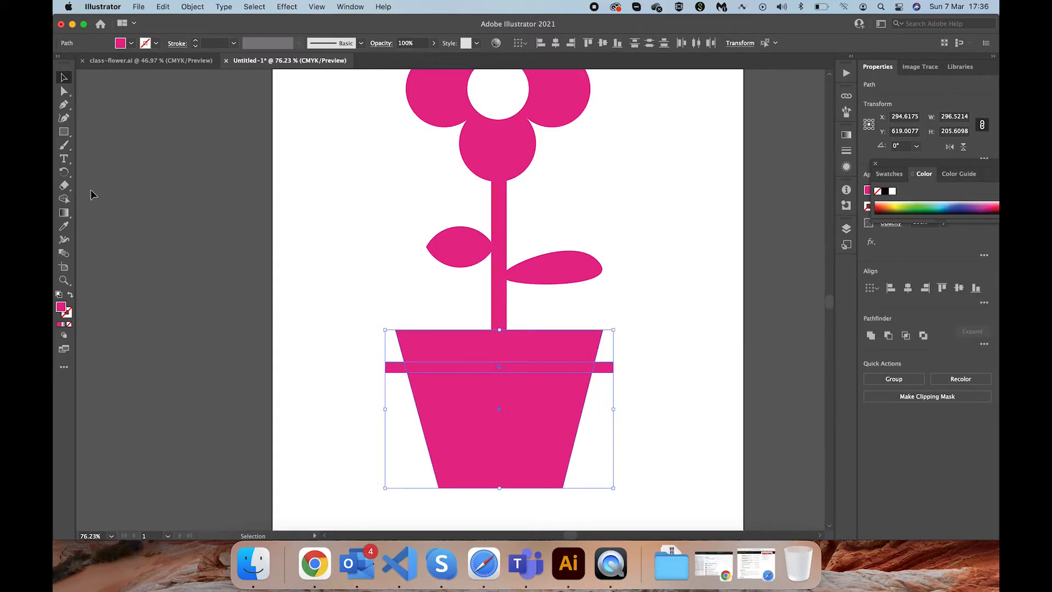
click(64, 199)
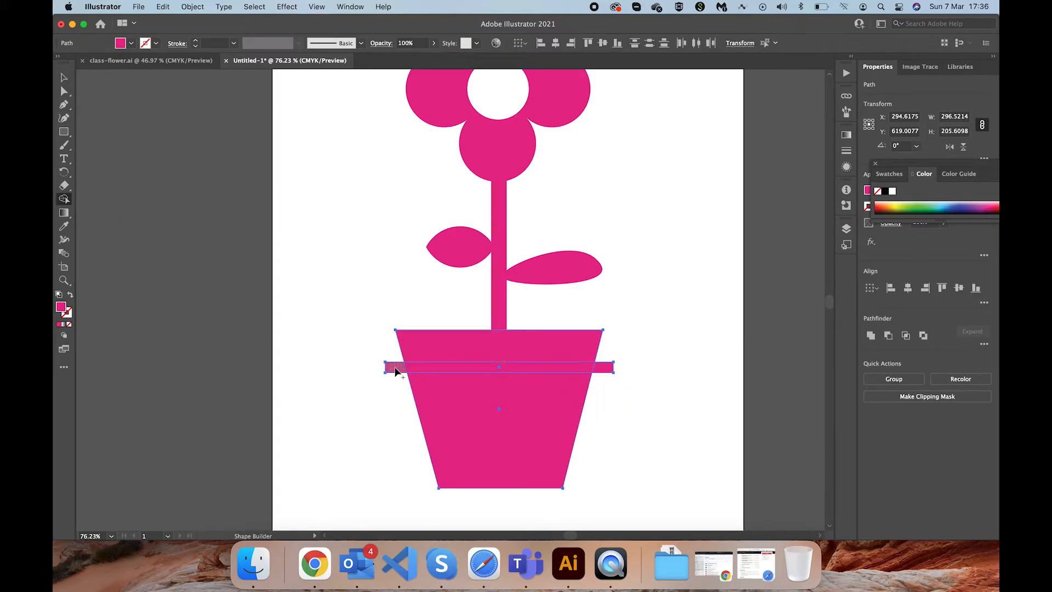
drag(395, 371, 602, 371)
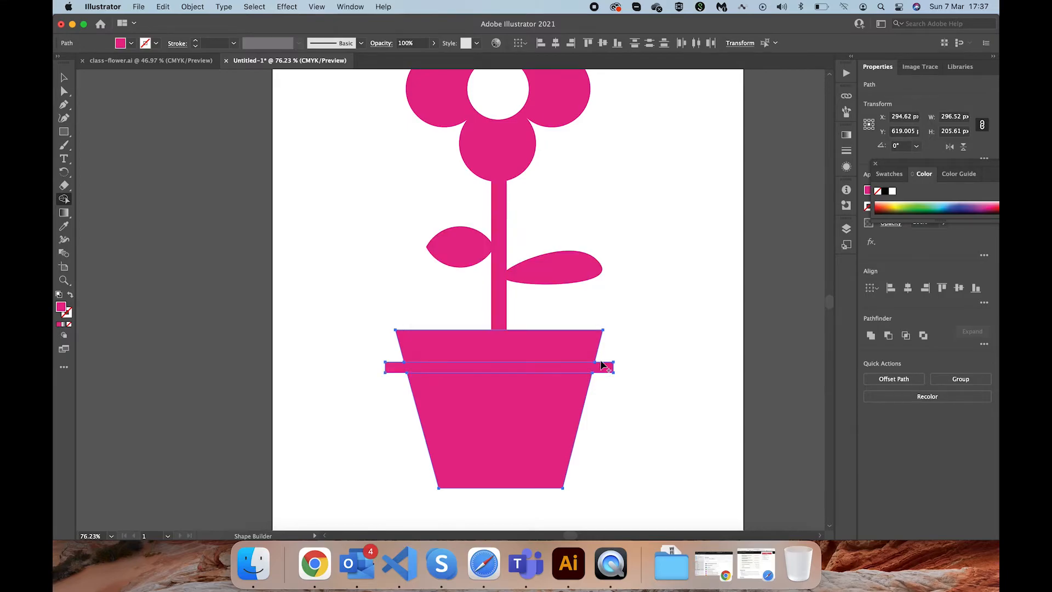
click(65, 79)
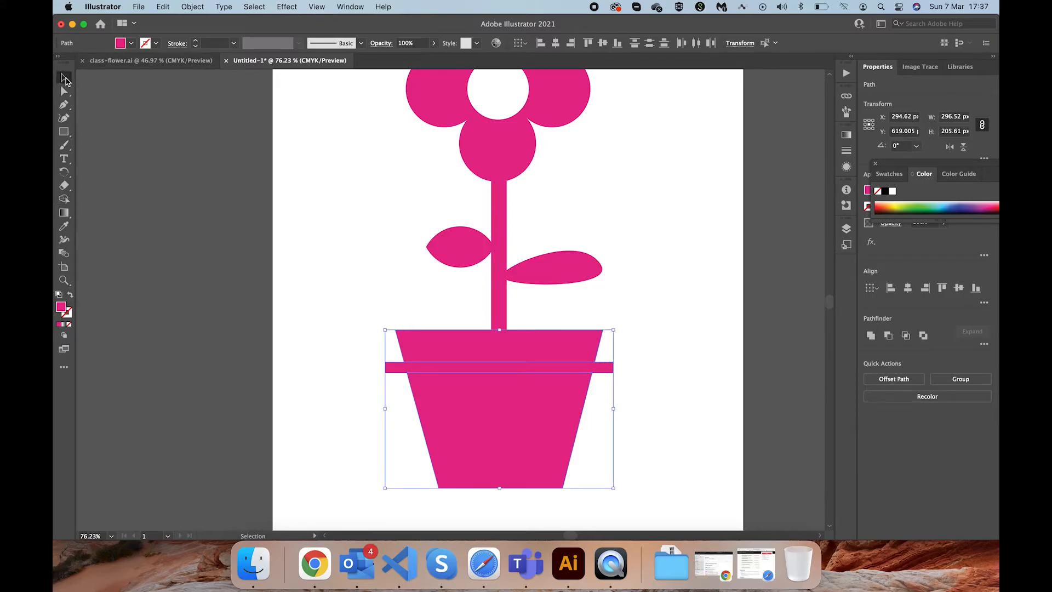
Step: Delete the thin horizontal band across the pot, leaving a gap between the rim and the pot body
click(314, 232)
click(577, 370)
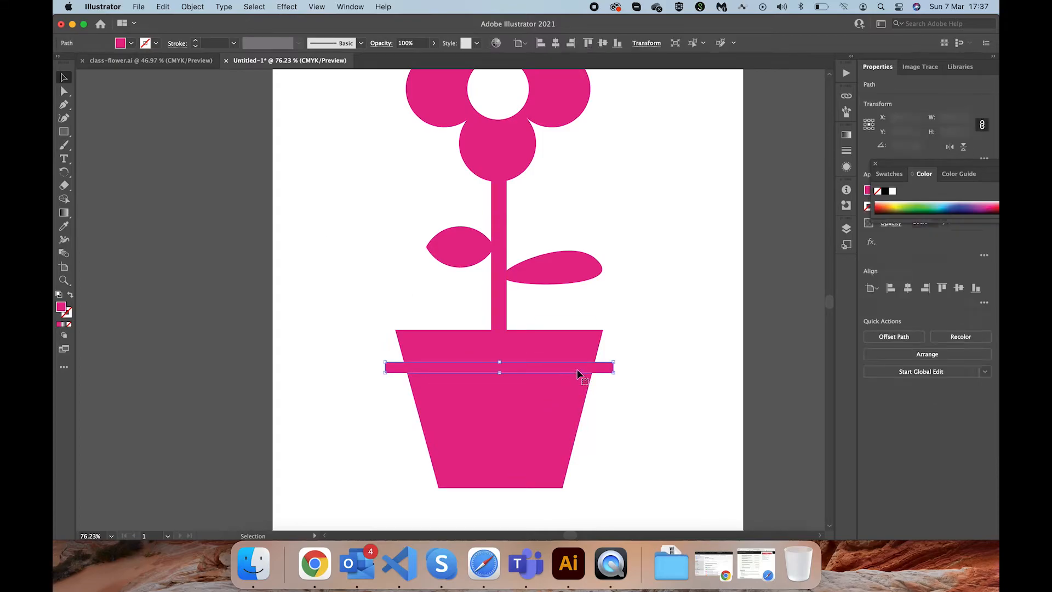
key(Delete)
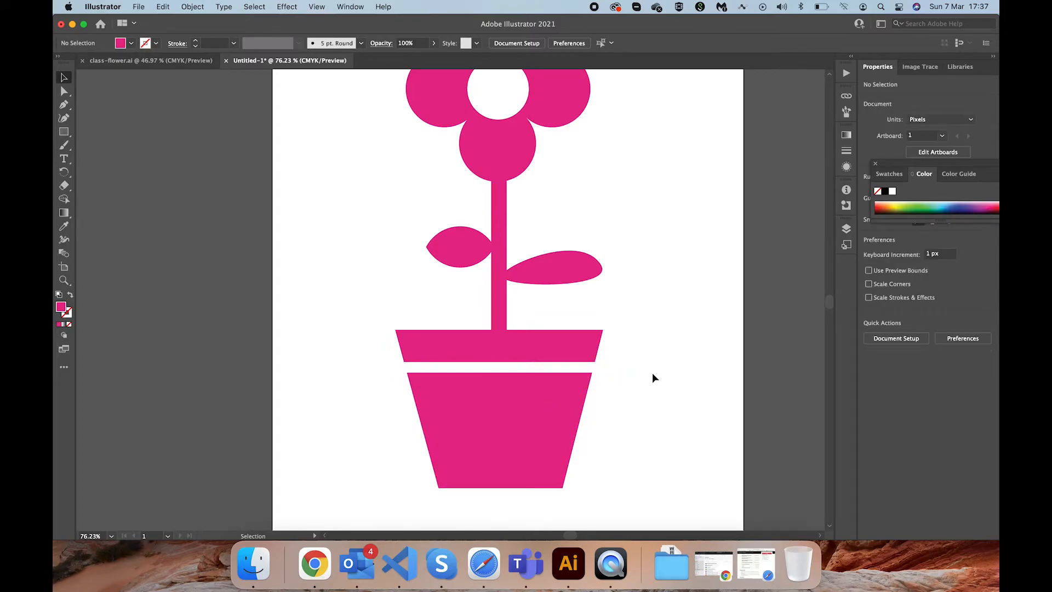
Step: Merge the flower head, stem, leaves and pot rim into one shape with the Shape Builder, leaving the pot body separate
scroll(653, 373, down, 1)
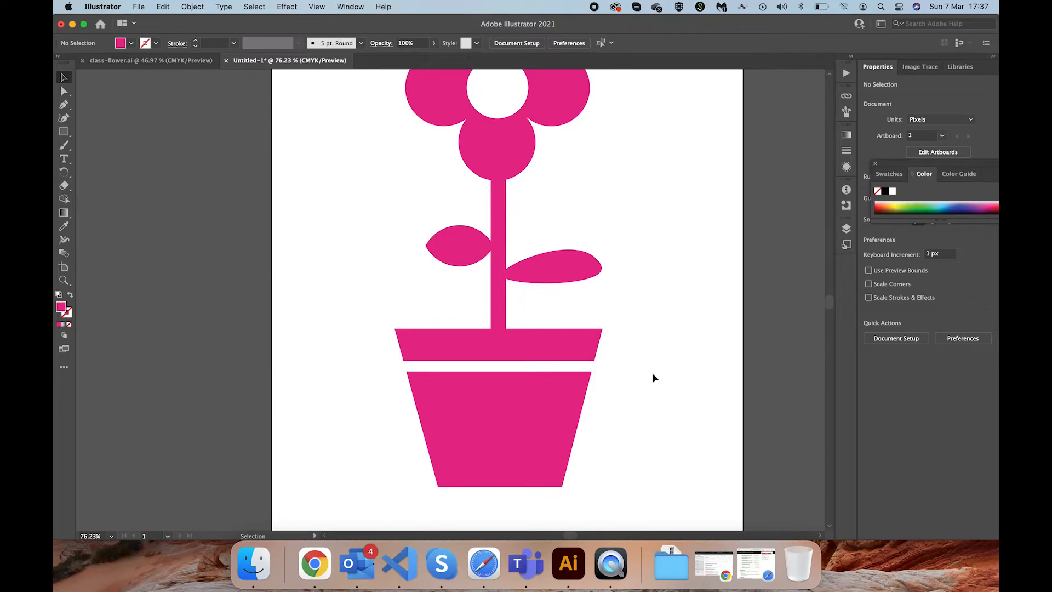
scroll(366, 279, up, 2)
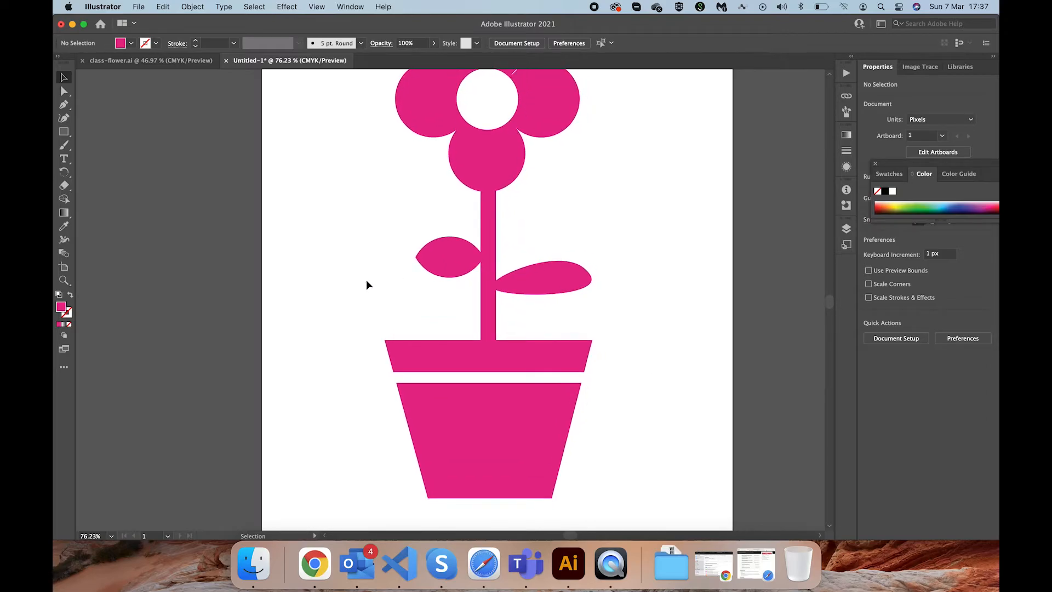
drag(582, 153, 414, 317)
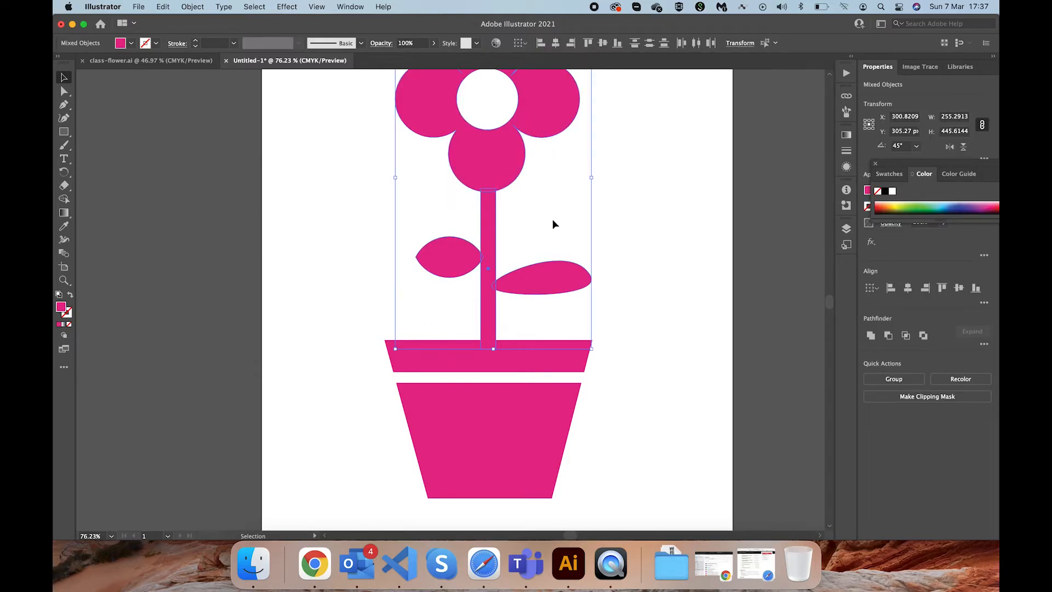
click(652, 148)
drag(636, 91, 363, 357)
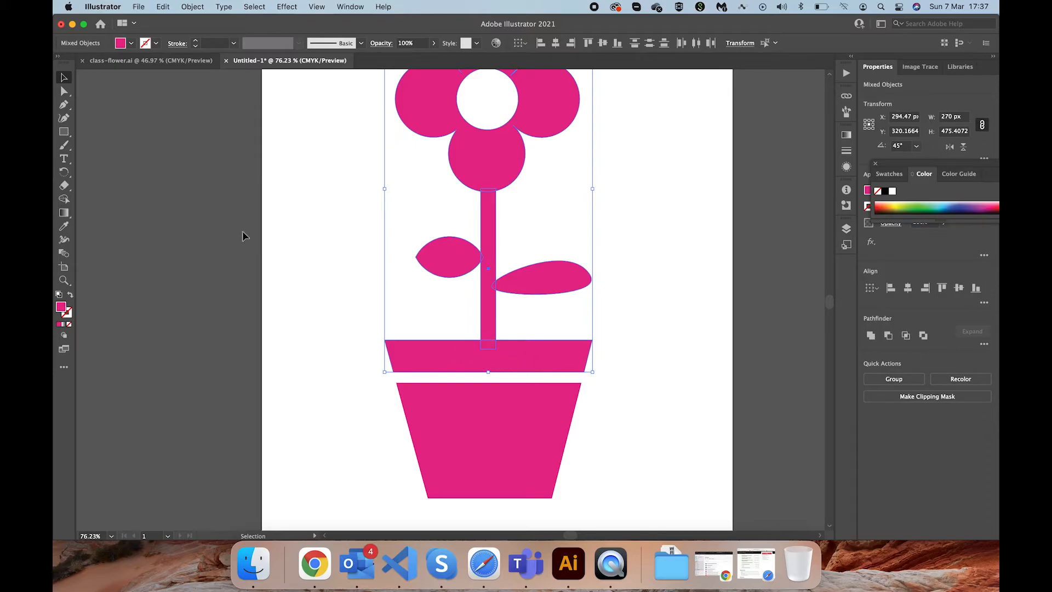
click(65, 201)
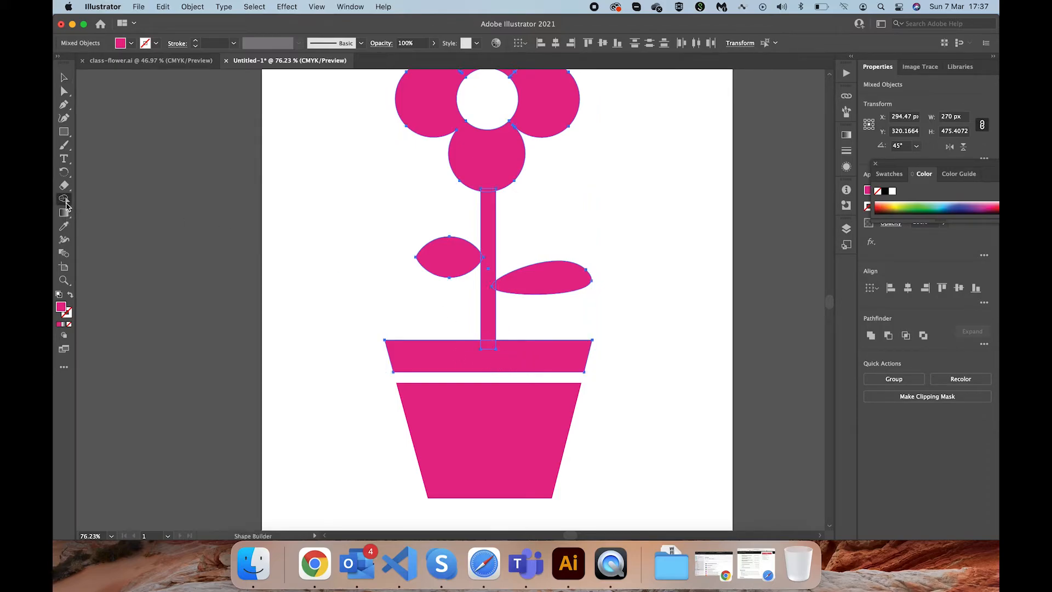
mouse_move(491, 163)
mouse_down()
mouse_move(493, 245)
mouse_move(466, 260)
mouse_move(491, 260)
mouse_move(495, 281)
mouse_move(509, 282)
mouse_move(488, 289)
mouse_move(485, 312)
mouse_move(511, 362)
mouse_up()
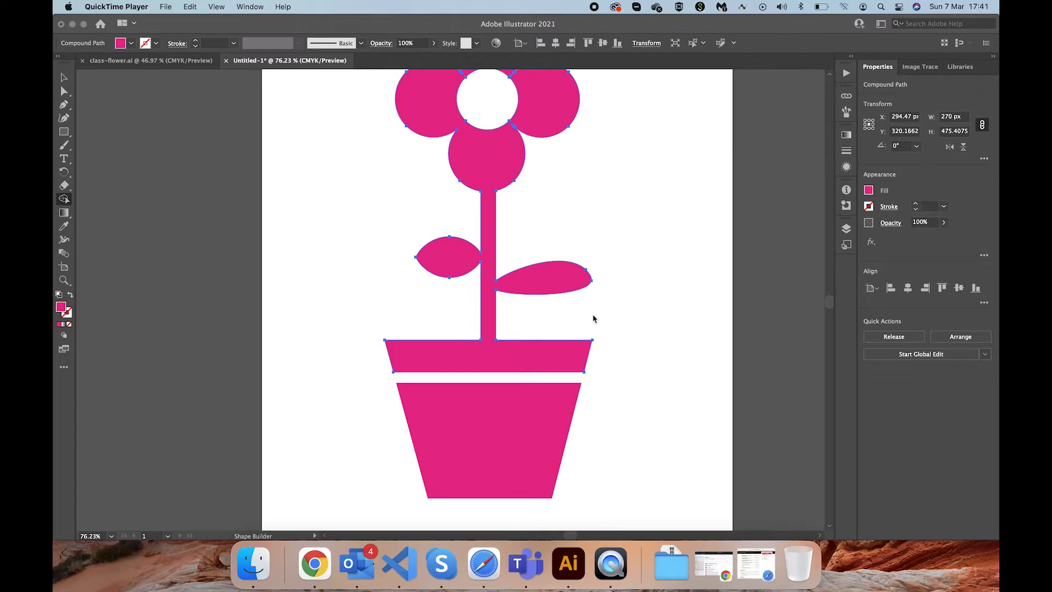
Step: Deselect the artwork and draw a rectangle about 216 px wide and 686 px high covering its right half, starting at the vertical centre line
click(621, 299)
key(super+0)
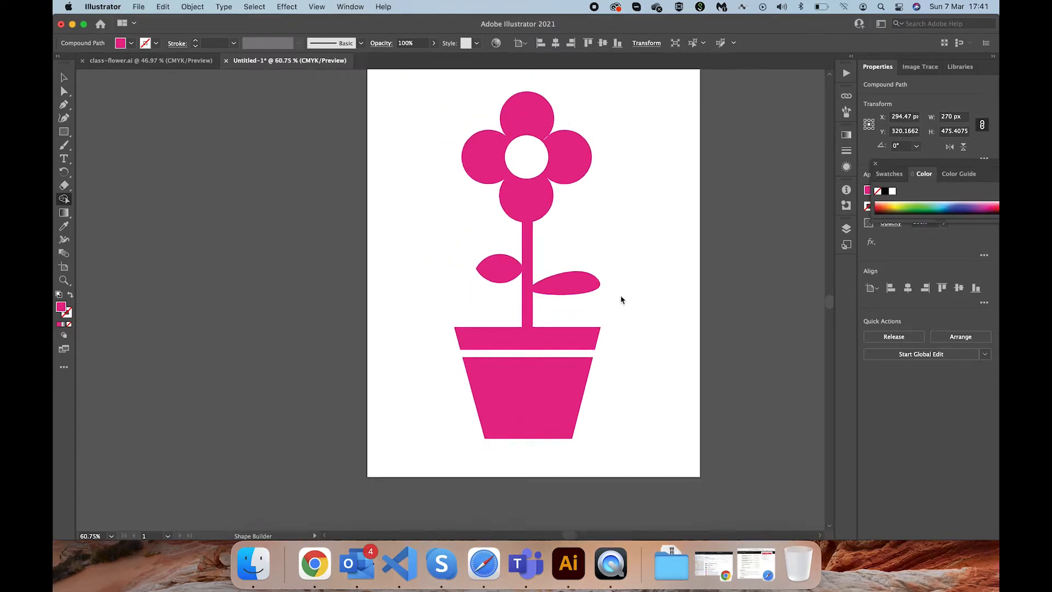
scroll(621, 297, right, 2)
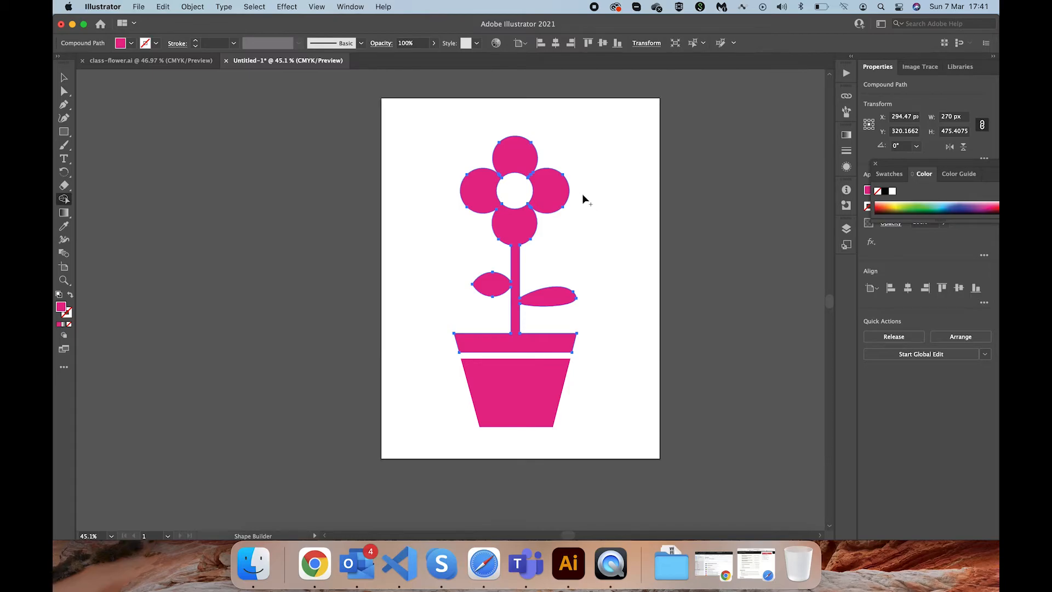
key(v)
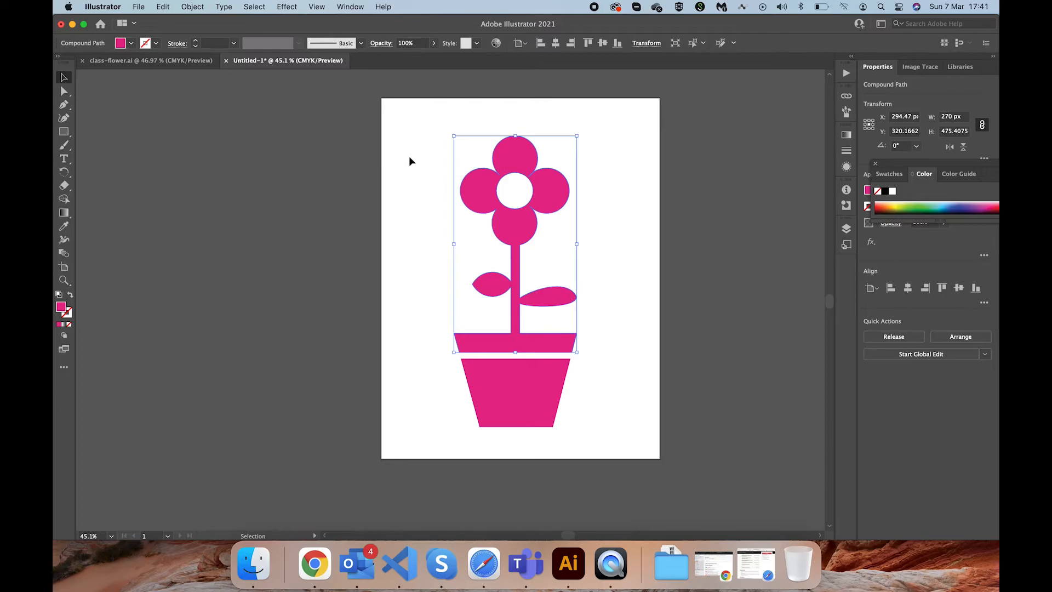
click(359, 144)
click(63, 131)
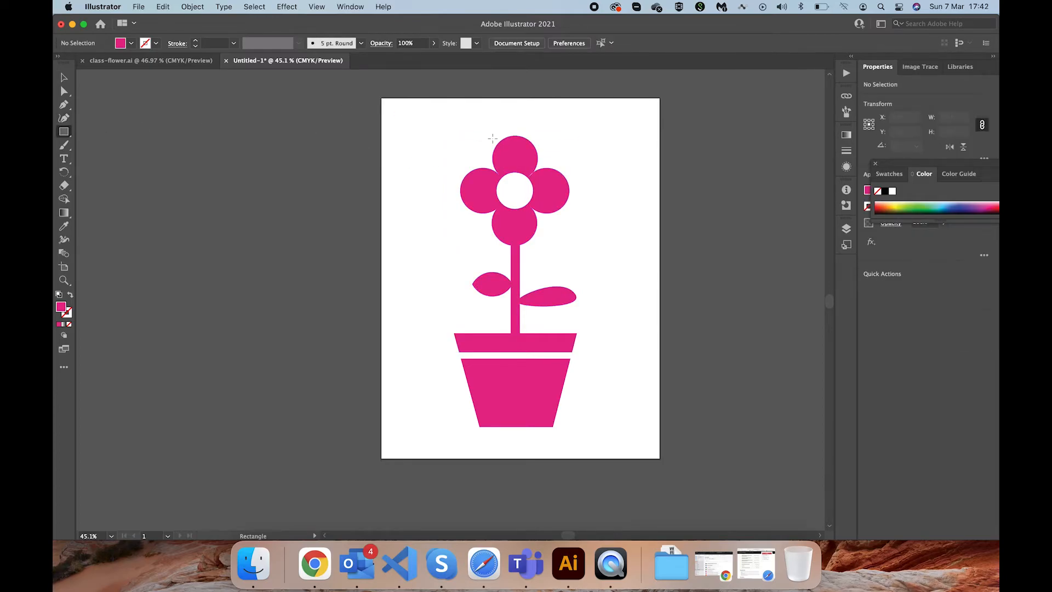
drag(615, 120, 515, 433)
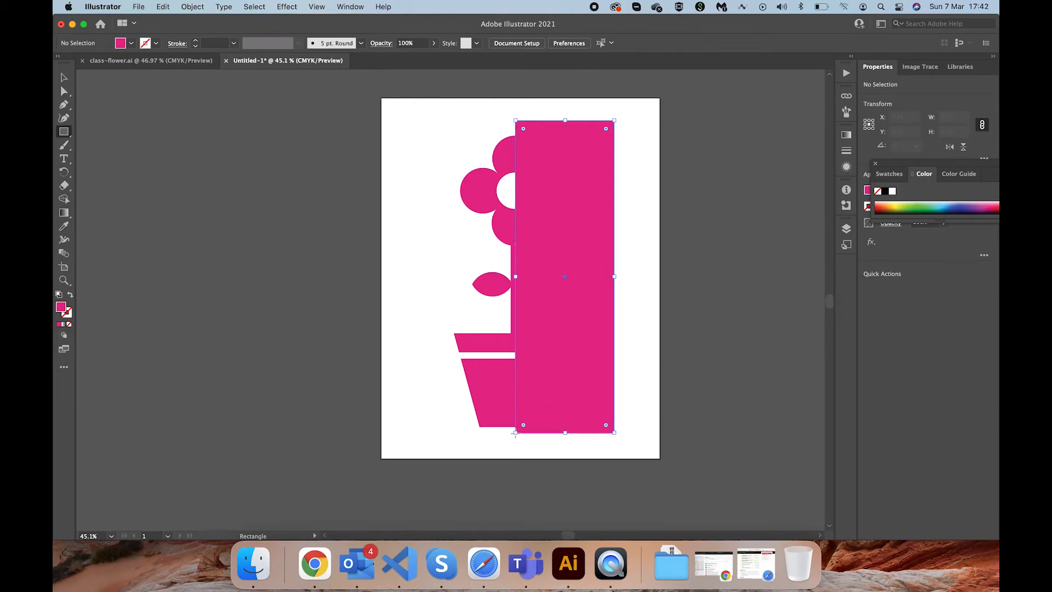
Step: Set the rectangle's fill to dark plum 561137
double_click(61, 307)
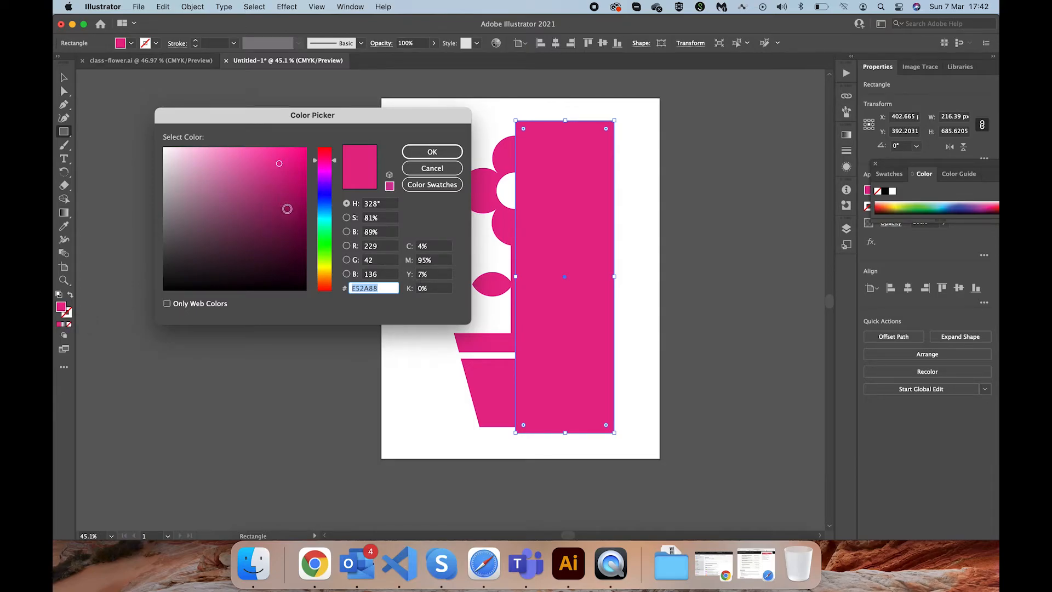
click(279, 242)
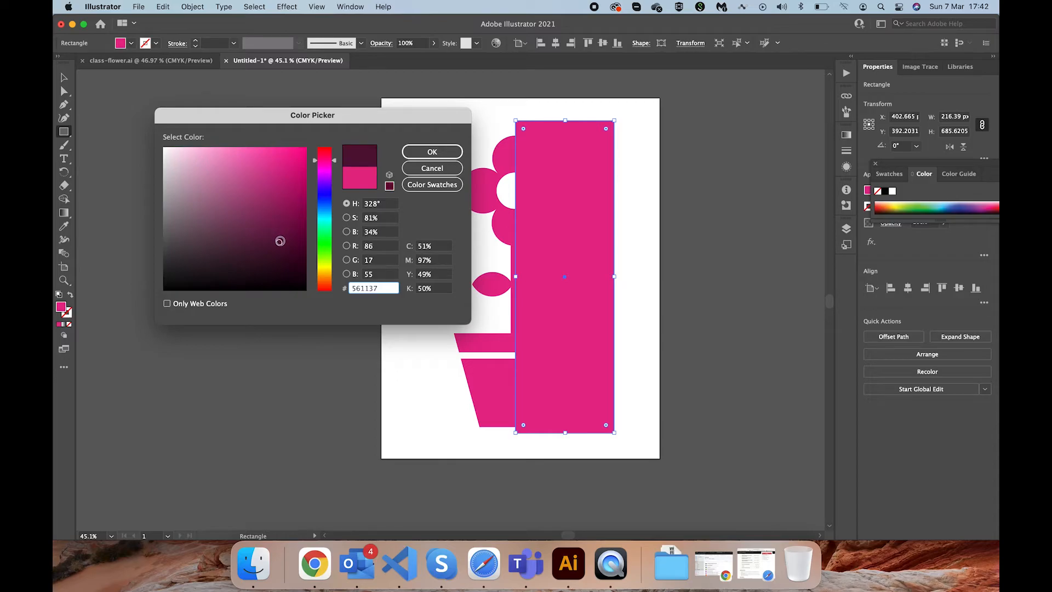
click(430, 157)
Step: Select all the artwork and separate the dark rectangle's area outside the flower and pot from the overlaps using the Shape Builder
click(64, 79)
click(404, 194)
drag(430, 123, 645, 447)
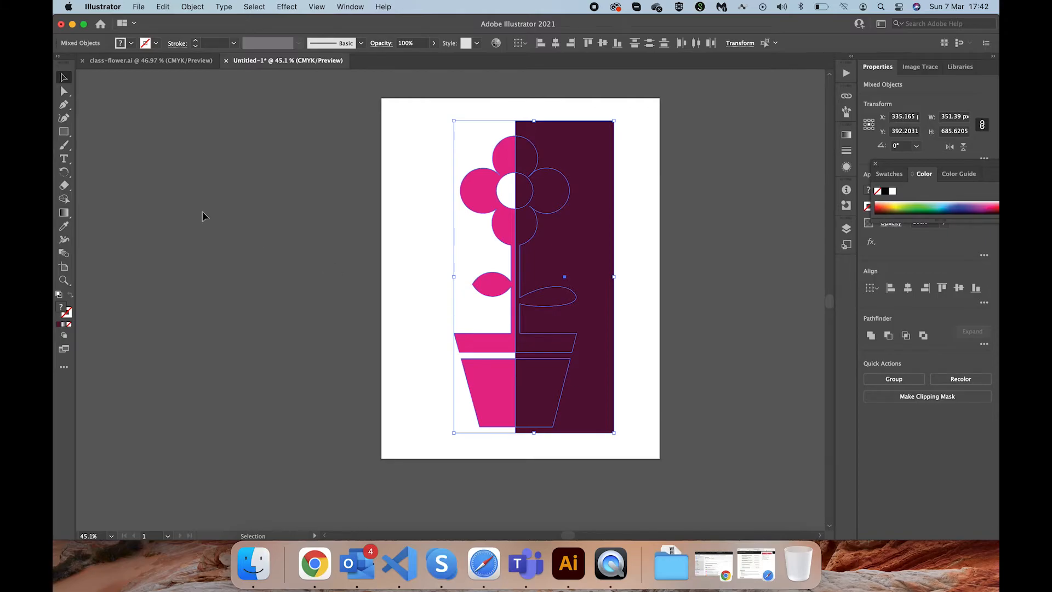
click(64, 201)
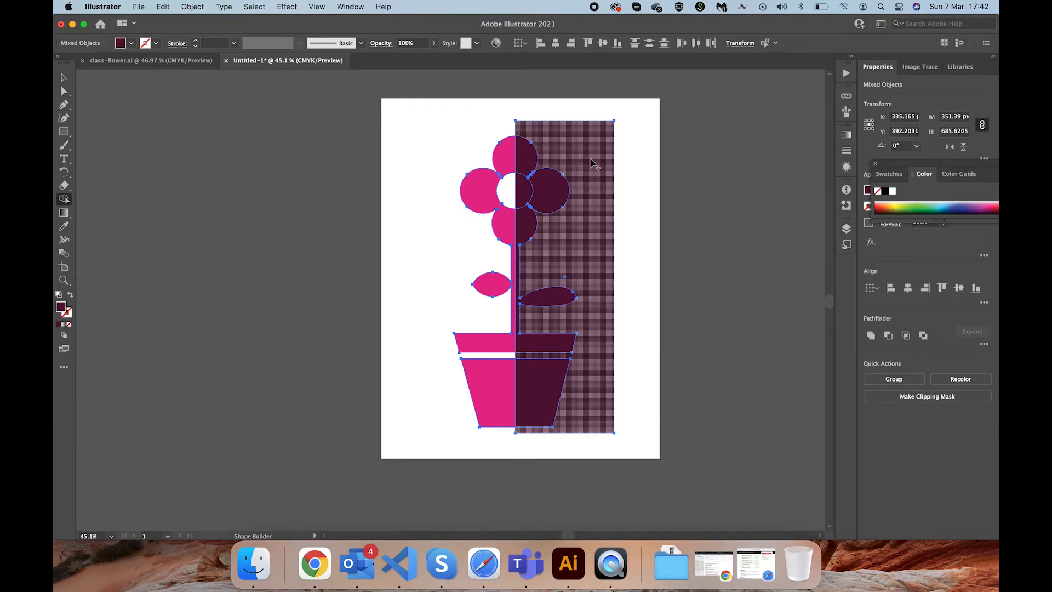
drag(590, 159, 592, 231)
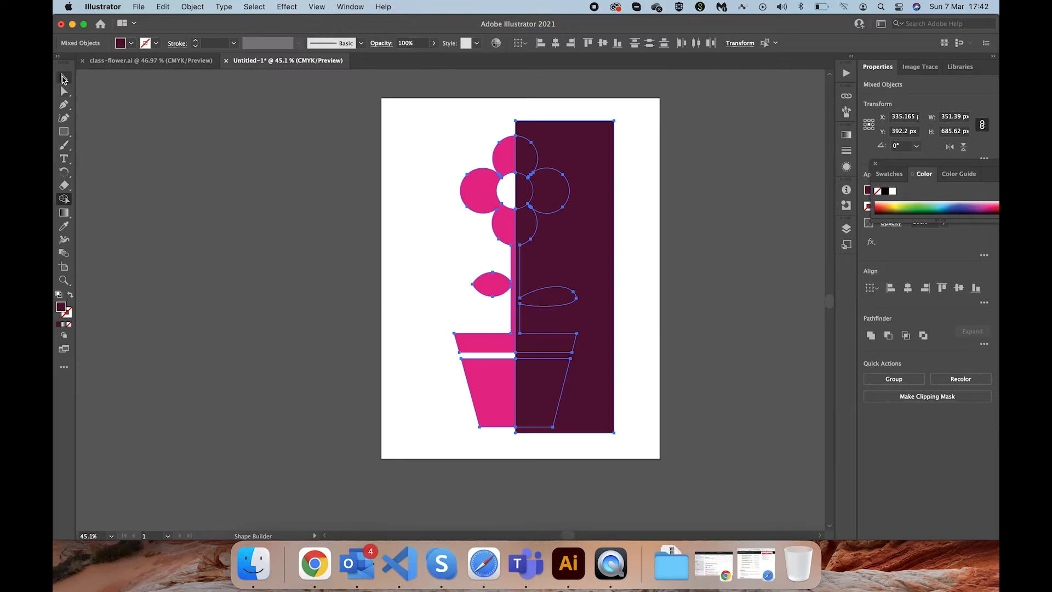
click(64, 79)
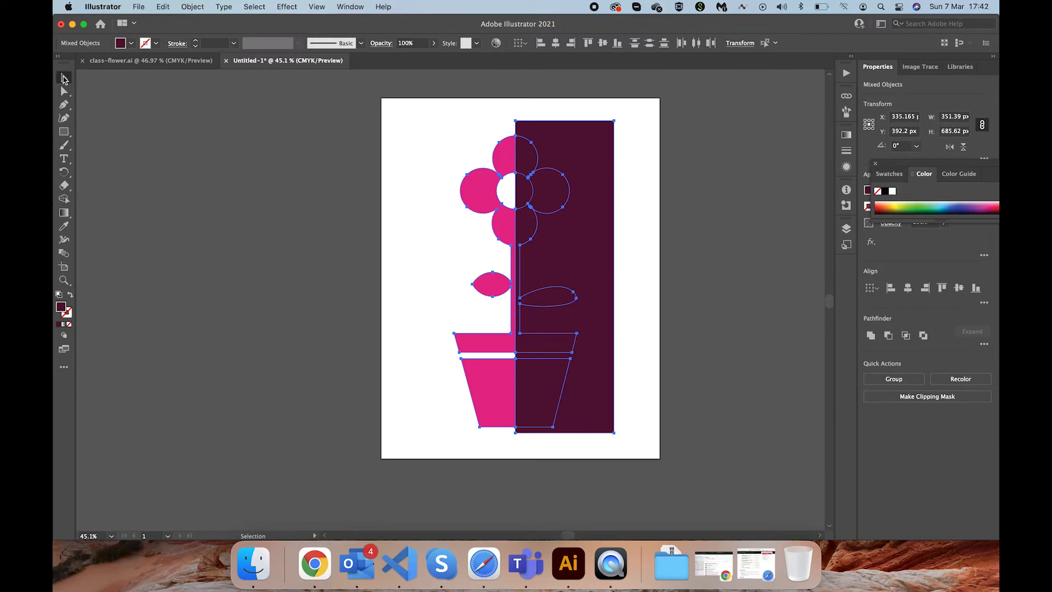
Step: Move the dark background piece off the flower, delete it, and exit isolation mode
drag(578, 142, 644, 148)
double_click(578, 148)
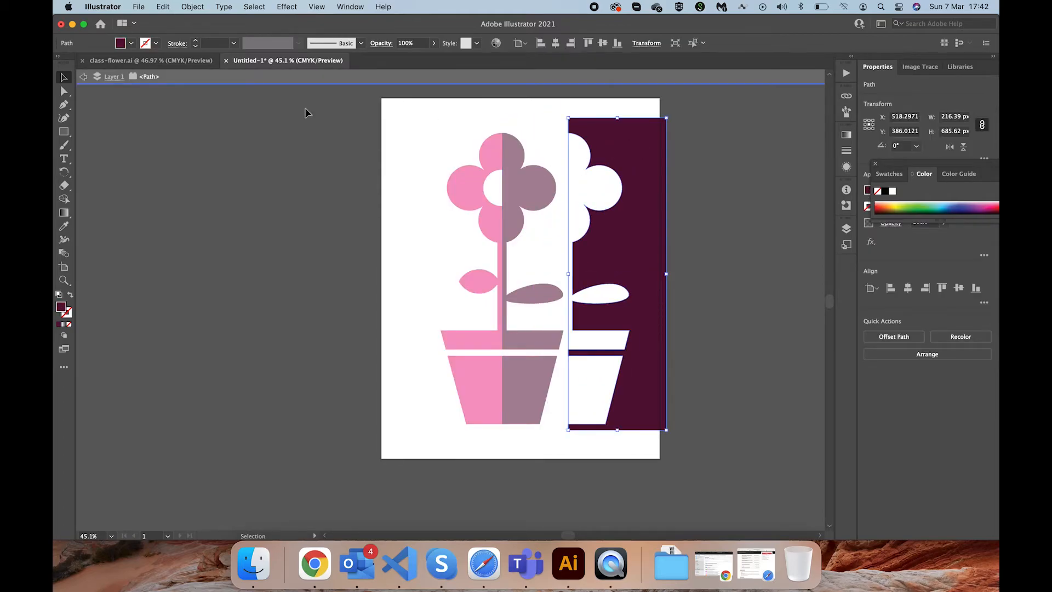
double_click(285, 184)
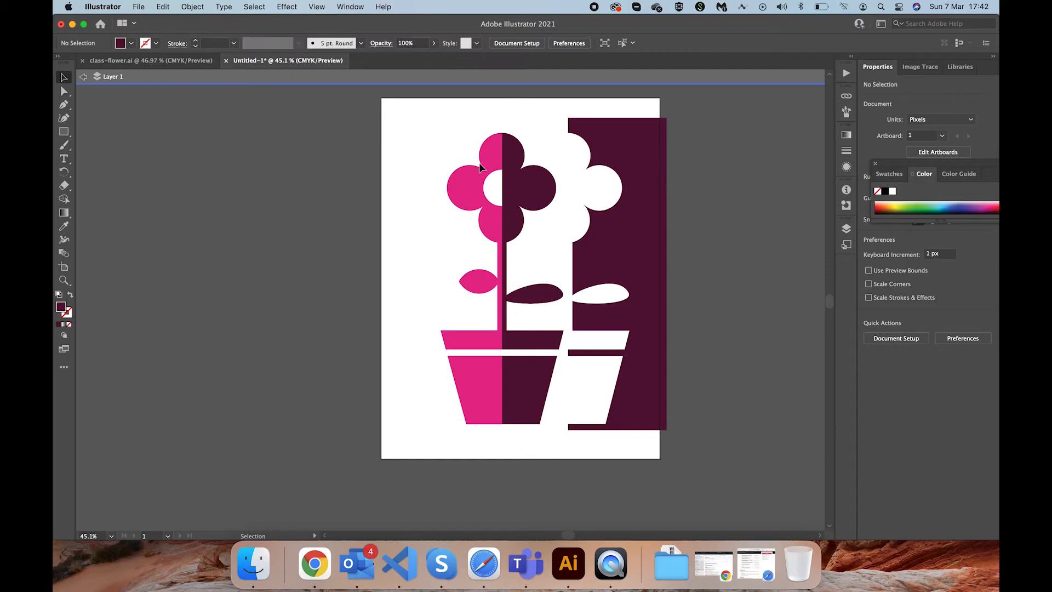
click(634, 193)
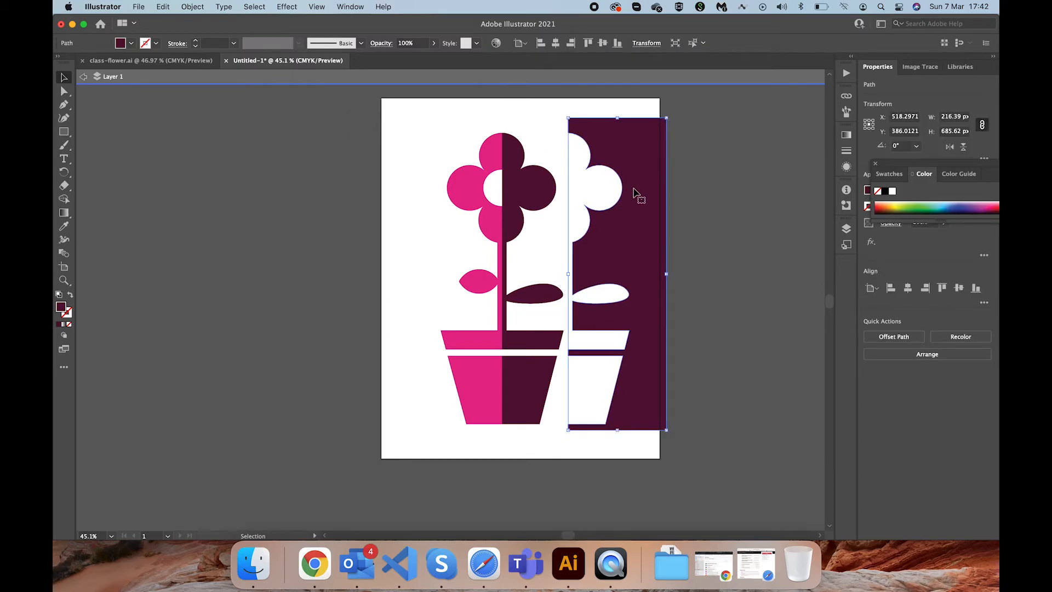
key(Delete)
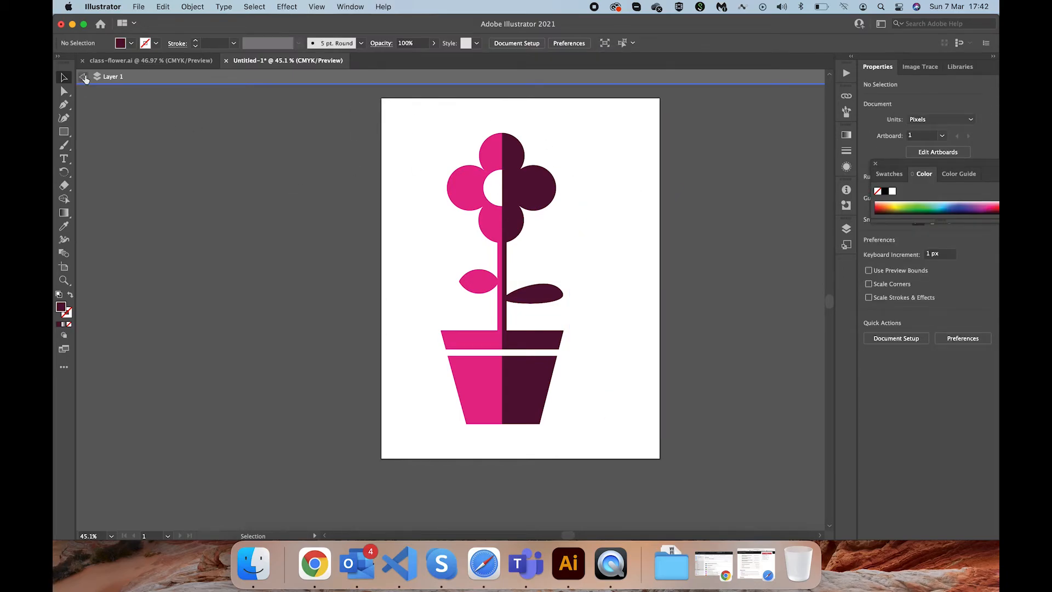
click(84, 77)
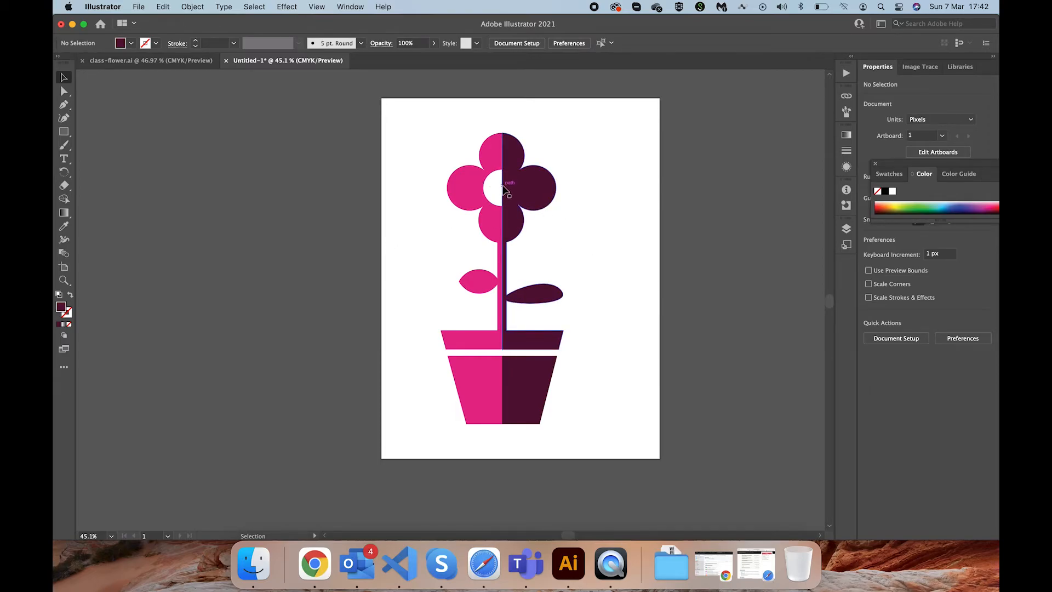
Step: Split off the dark half-circle covering the flower's centre hole with the Shape Builder and delete it
drag(557, 142, 423, 282)
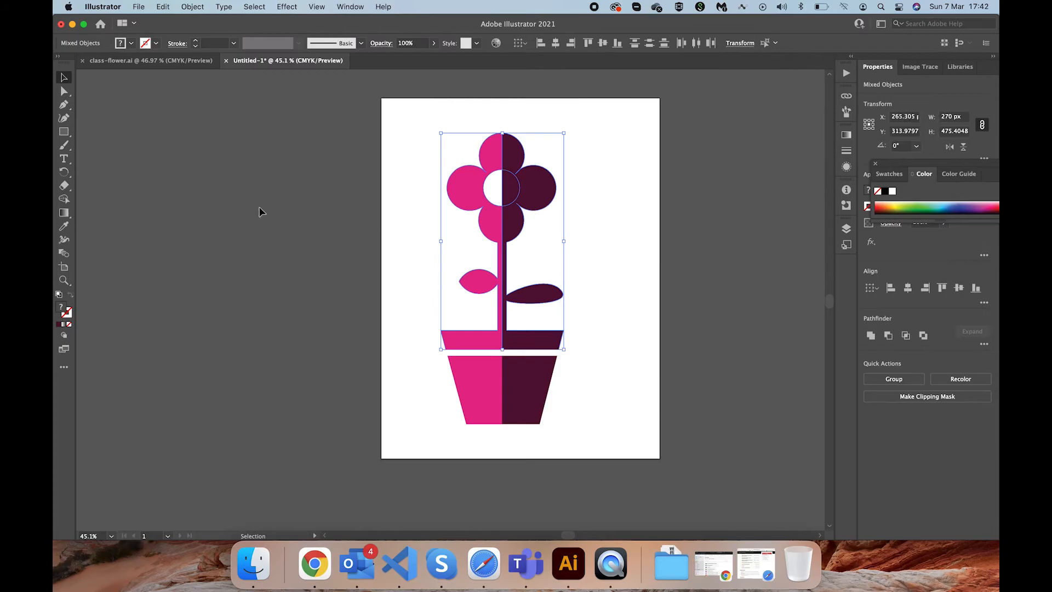
click(64, 201)
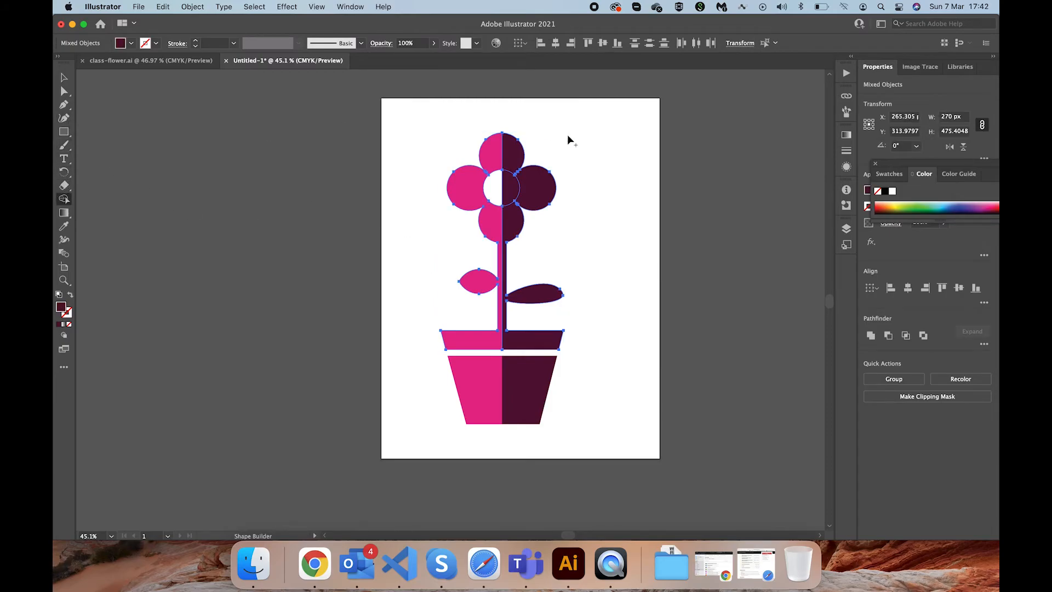
click(496, 188)
alt+click(505, 190)
click(64, 77)
click(411, 193)
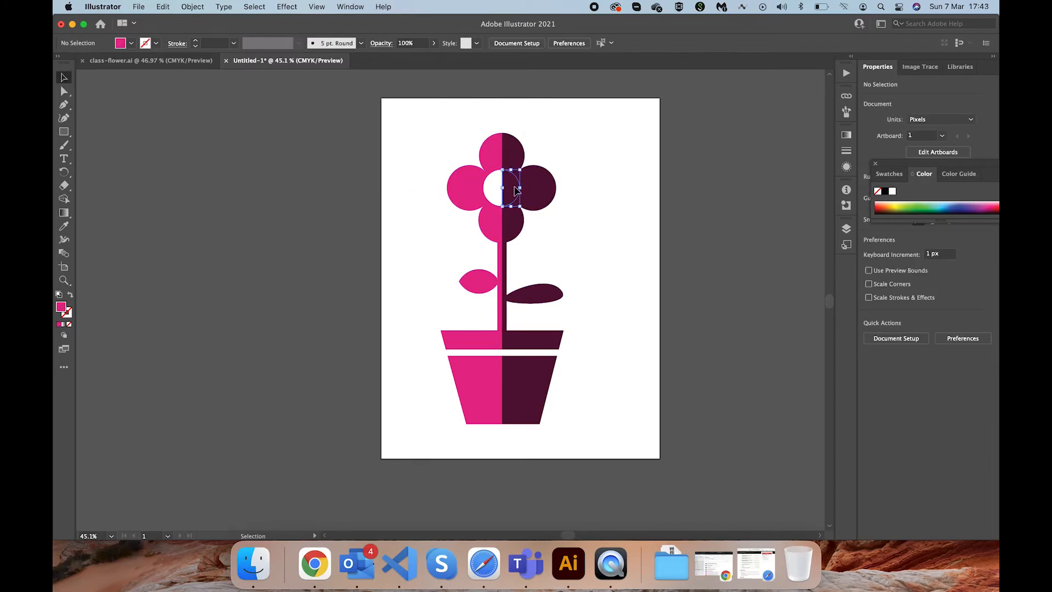
click(515, 190)
key(Delete)
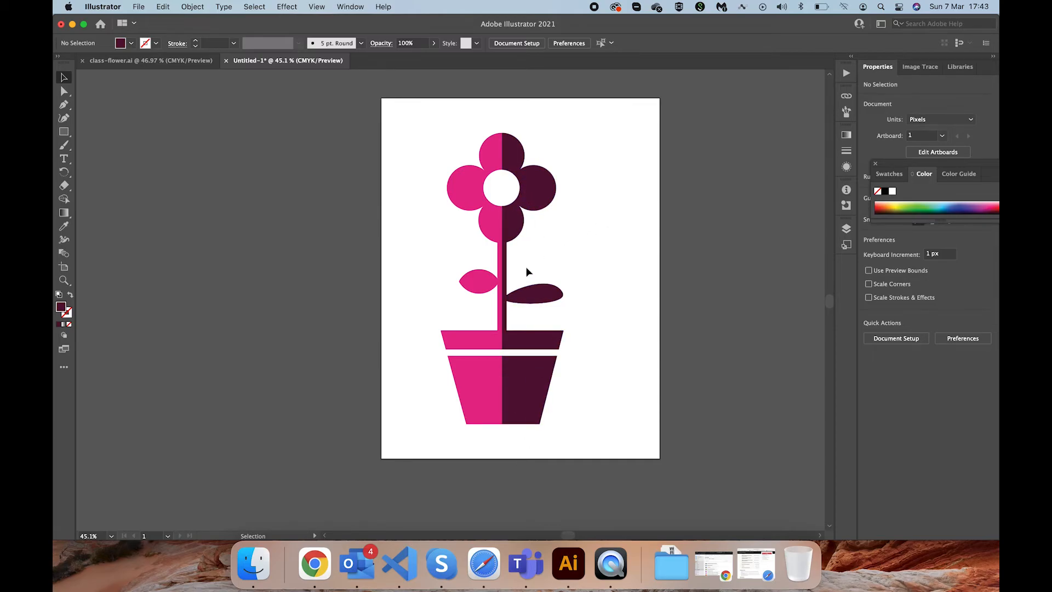
Step: Select the dark right halves of the flower and pot body and set their fill to AA3079
click(533, 185)
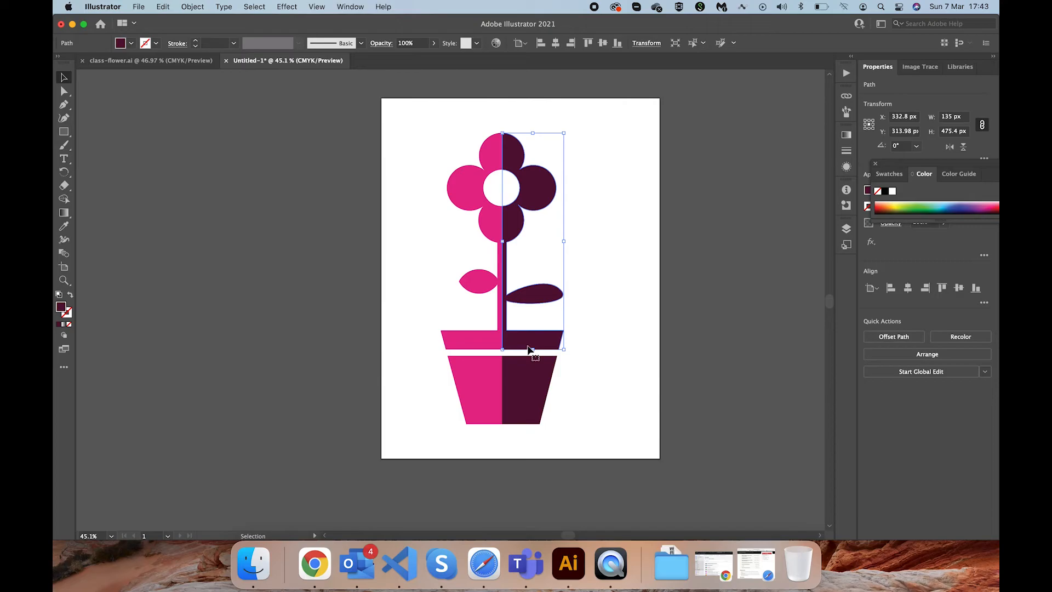
shift+click(529, 389)
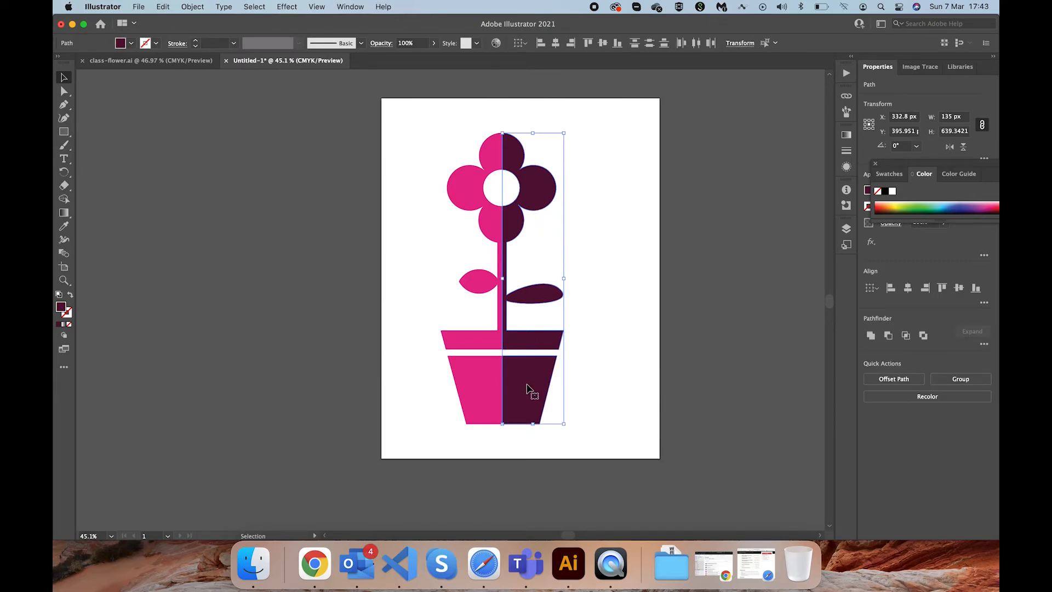
double_click(61, 307)
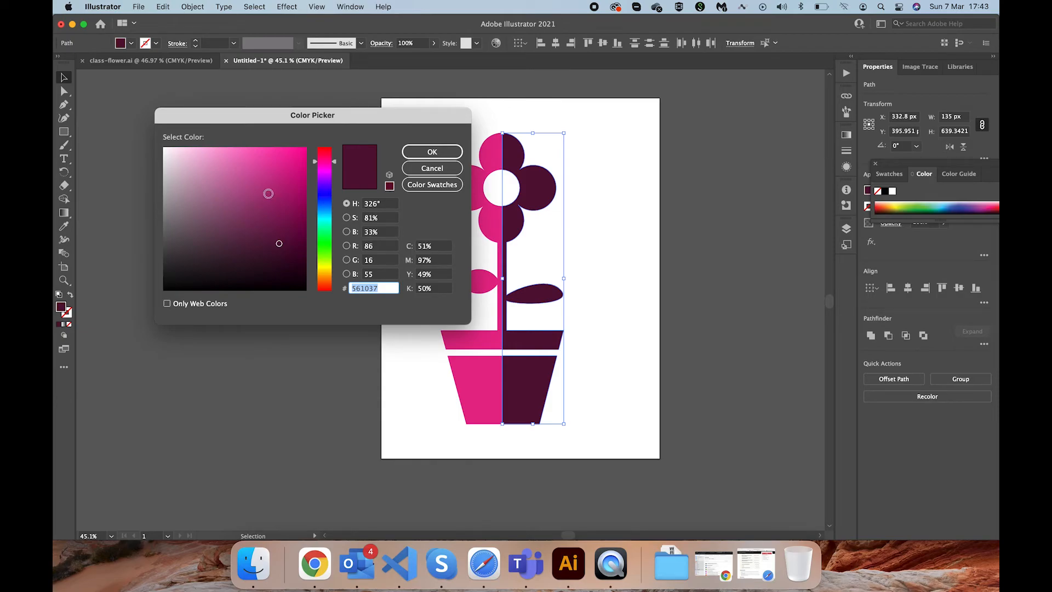
click(266, 194)
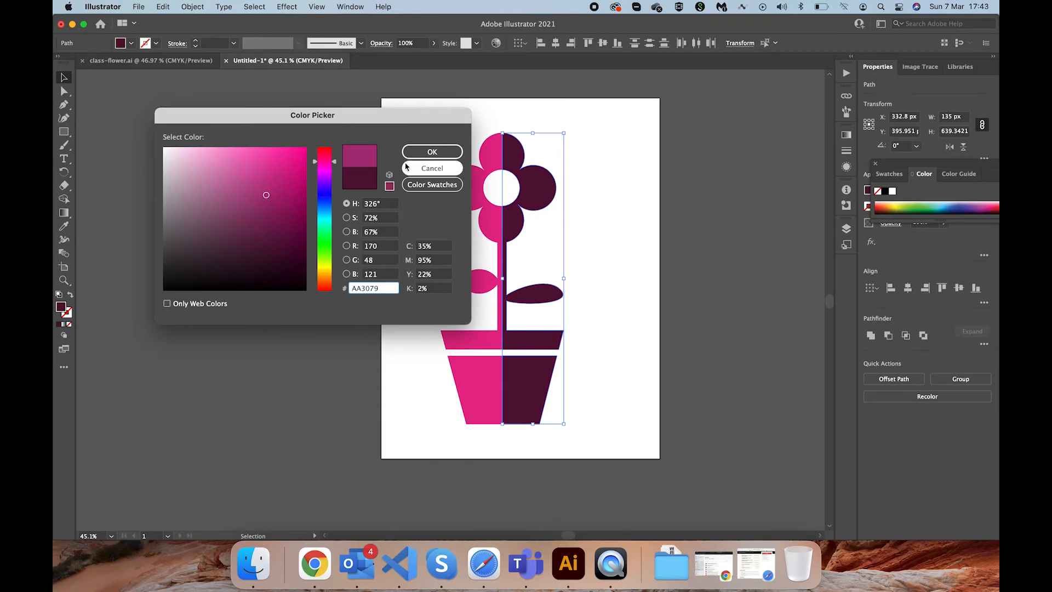
click(422, 154)
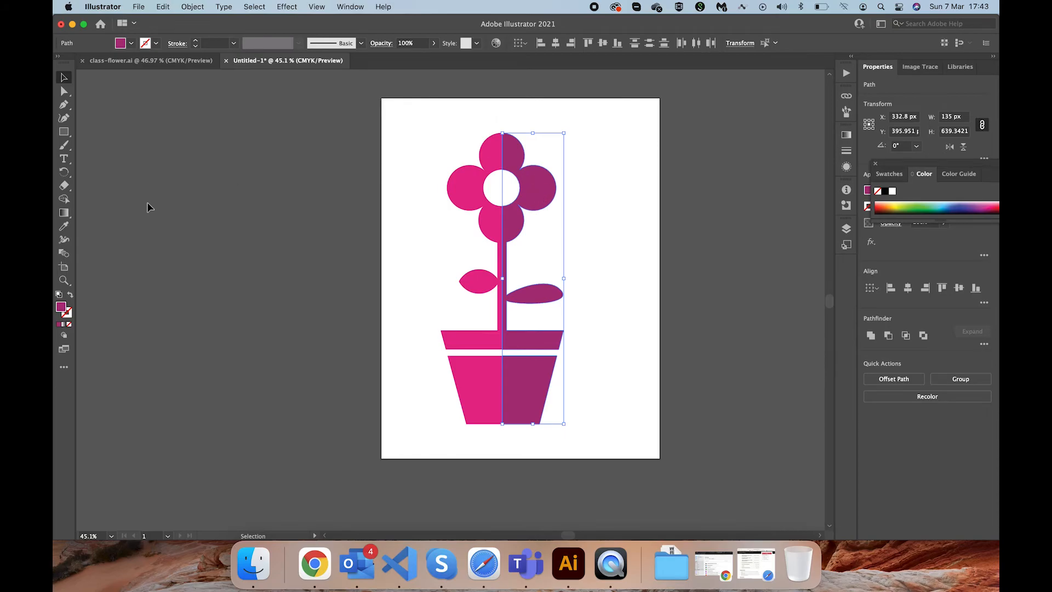
Step: Change the fill of the selected right halves to light pink E891C9
double_click(63, 309)
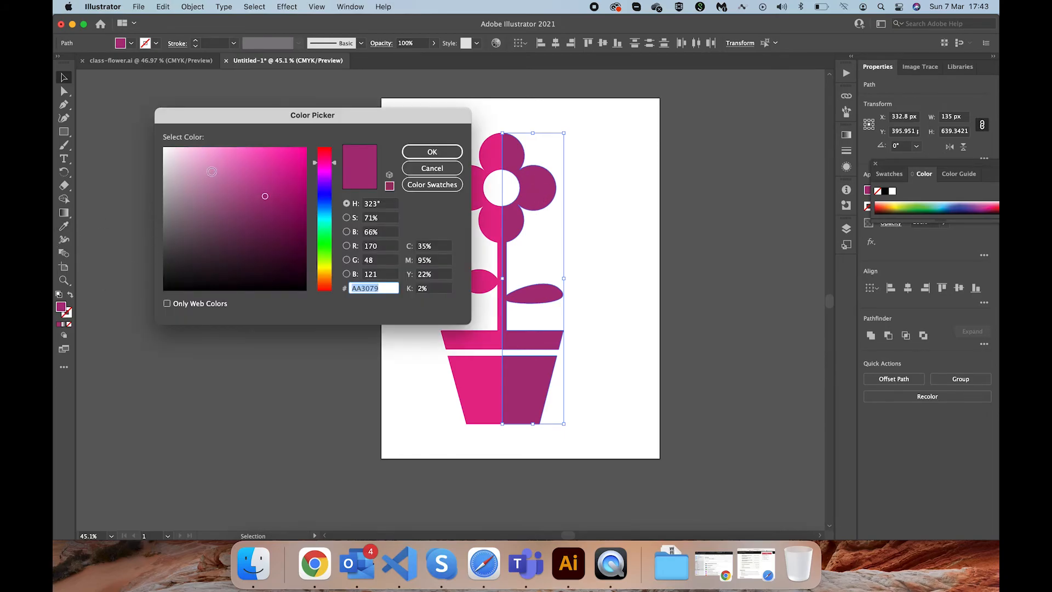
click(219, 159)
click(436, 152)
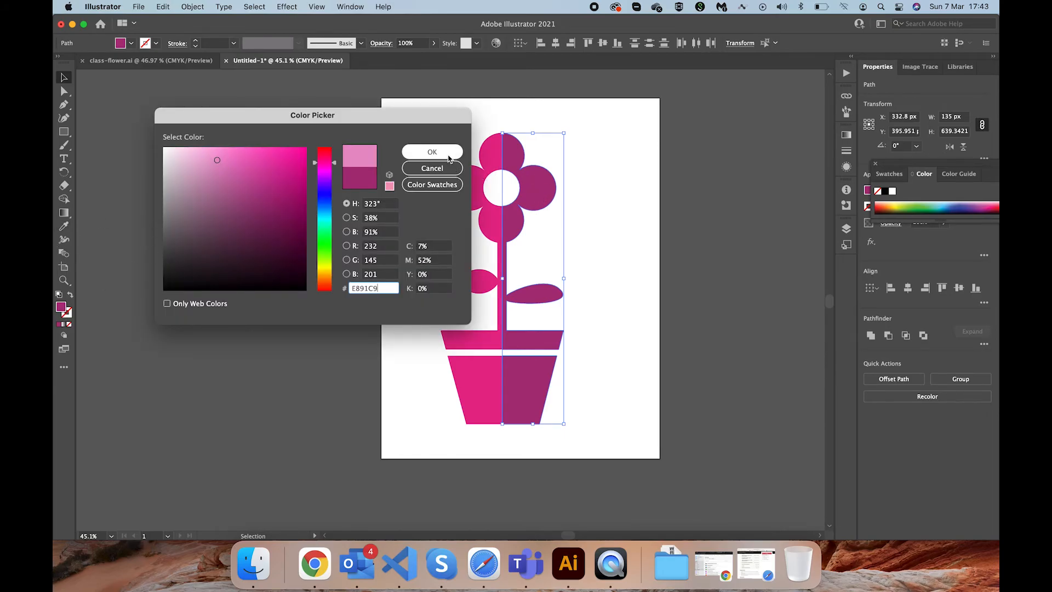
Step: Scale the whole potted flower down to about 202 by 480 px and move it to the upper middle of the artboard
click(425, 191)
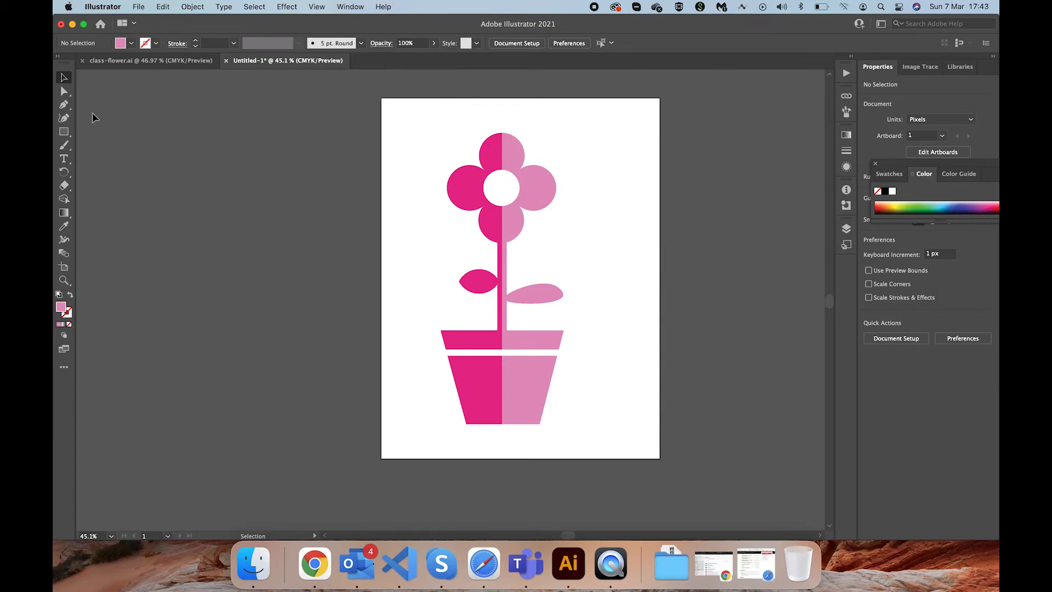
drag(416, 112, 554, 372)
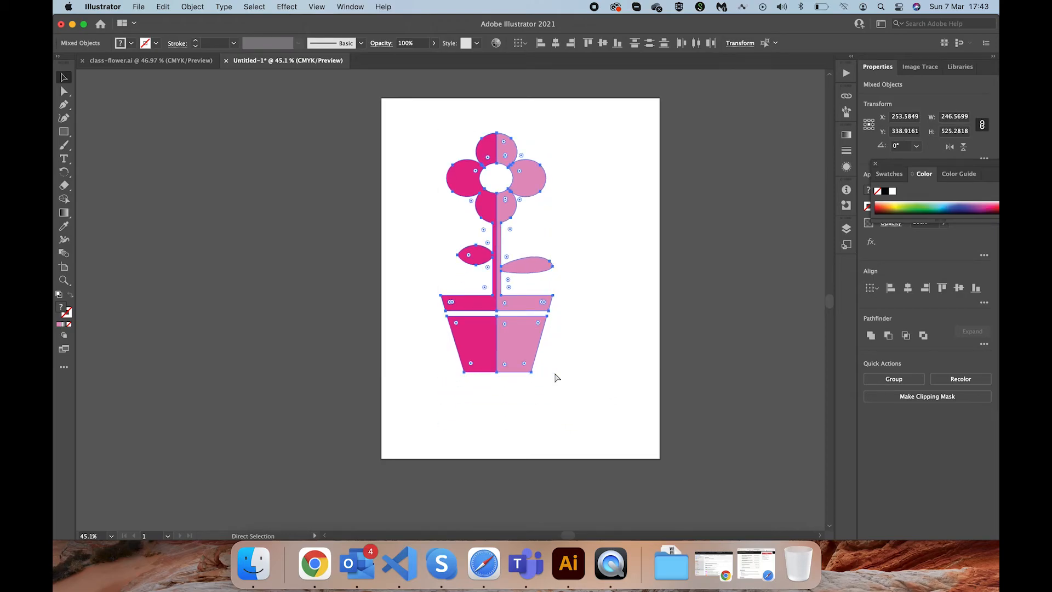
key(super+z)
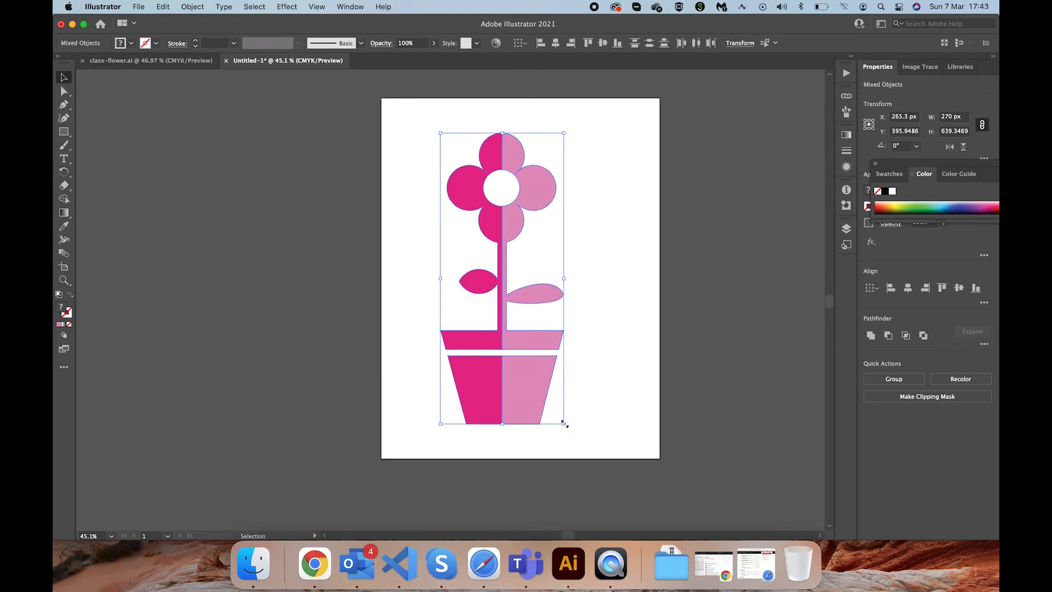
drag(564, 424, 533, 351)
drag(507, 308, 533, 311)
click(595, 361)
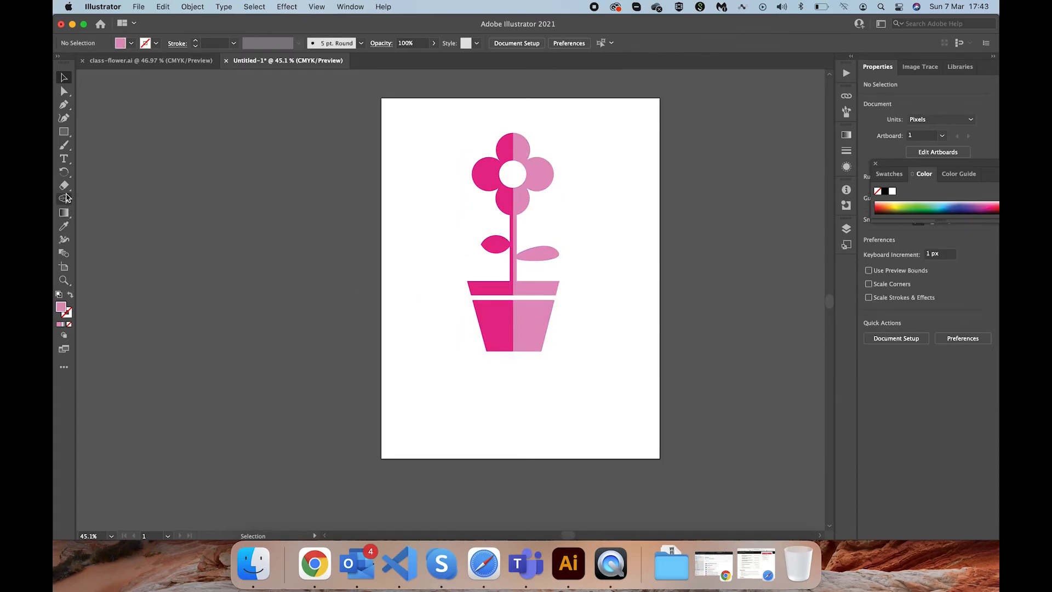
Step: Add the text "Floral" below the pot and set its font size to 112 pt
click(65, 157)
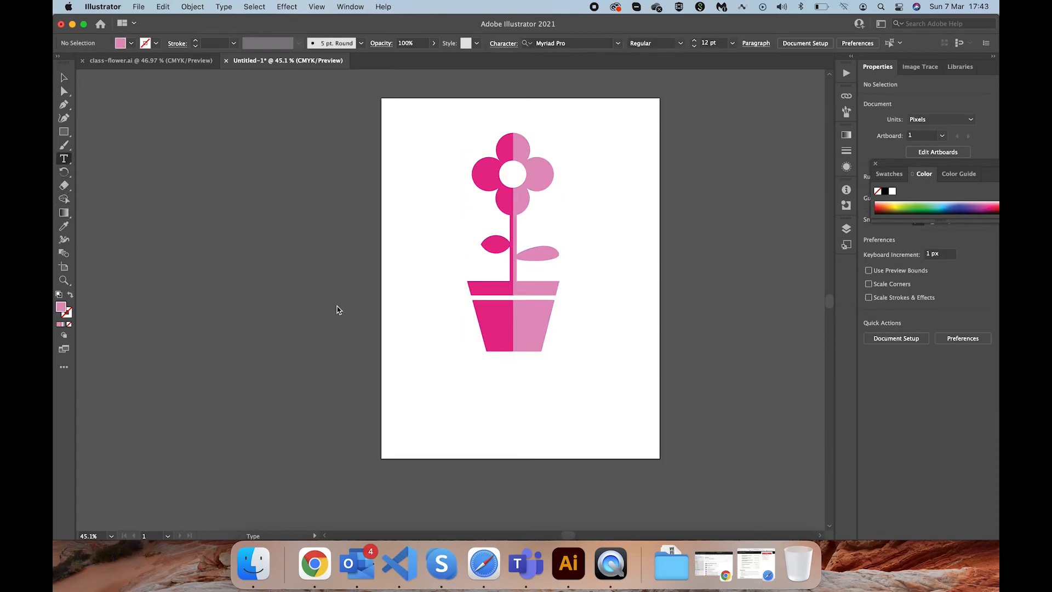
click(469, 389)
text(Floral)
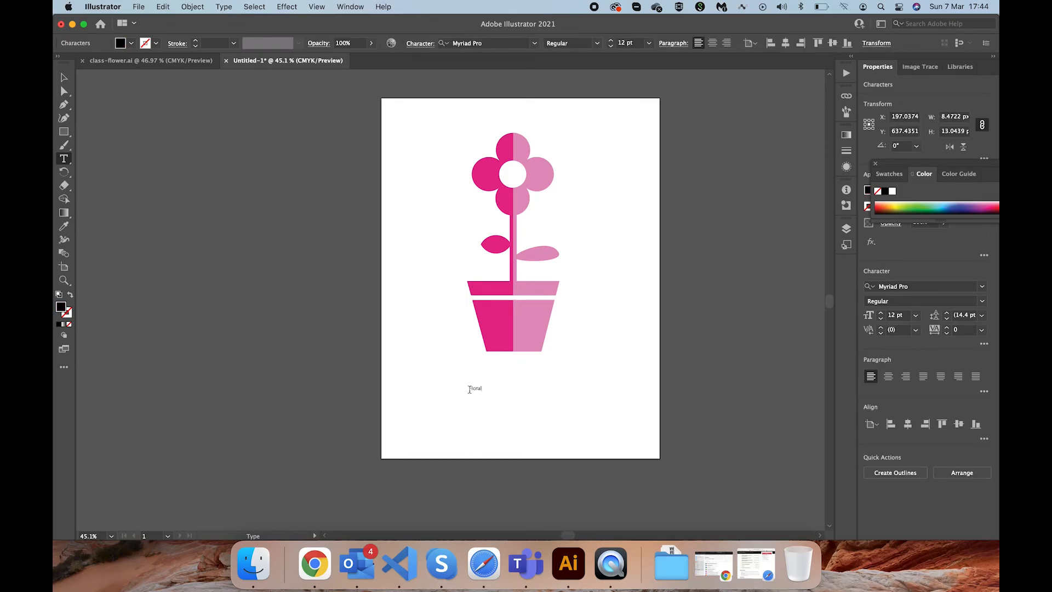
key(super+a)
click(892, 315)
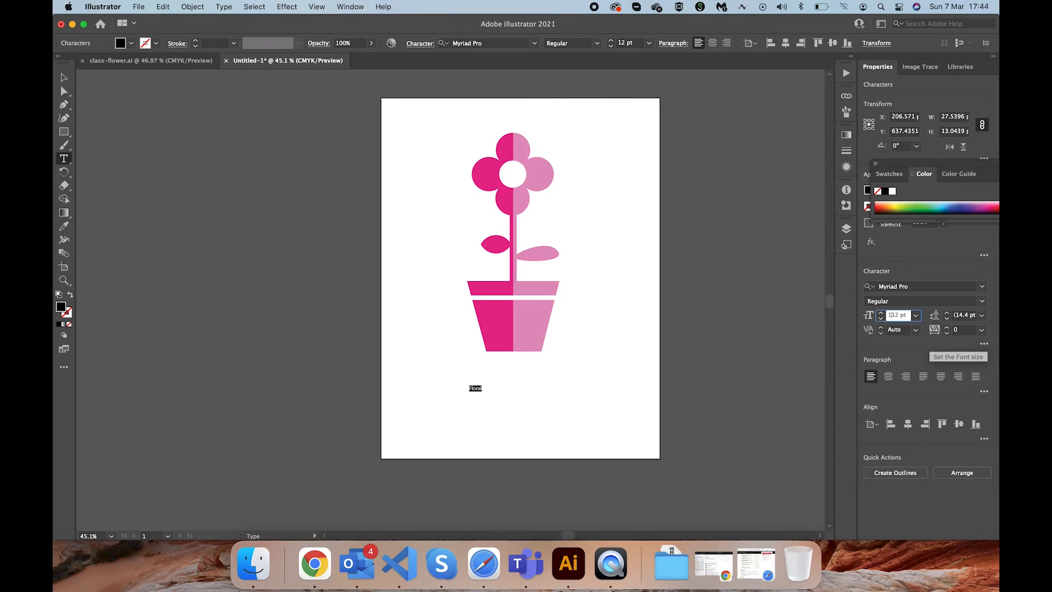
key(Return)
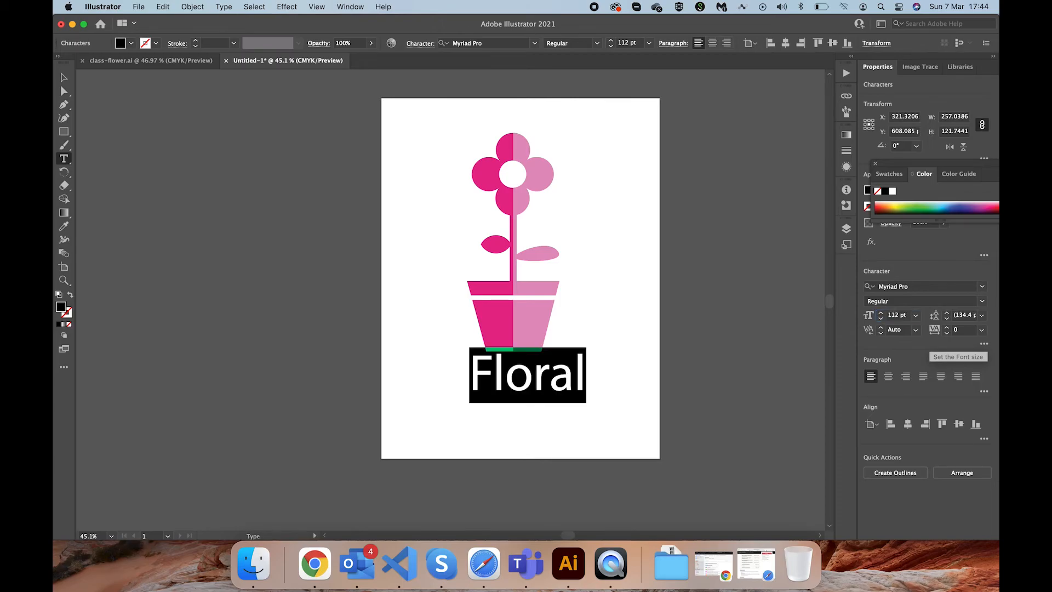
Step: Change the font of the Floral text to Brush Script MT Italic
click(982, 286)
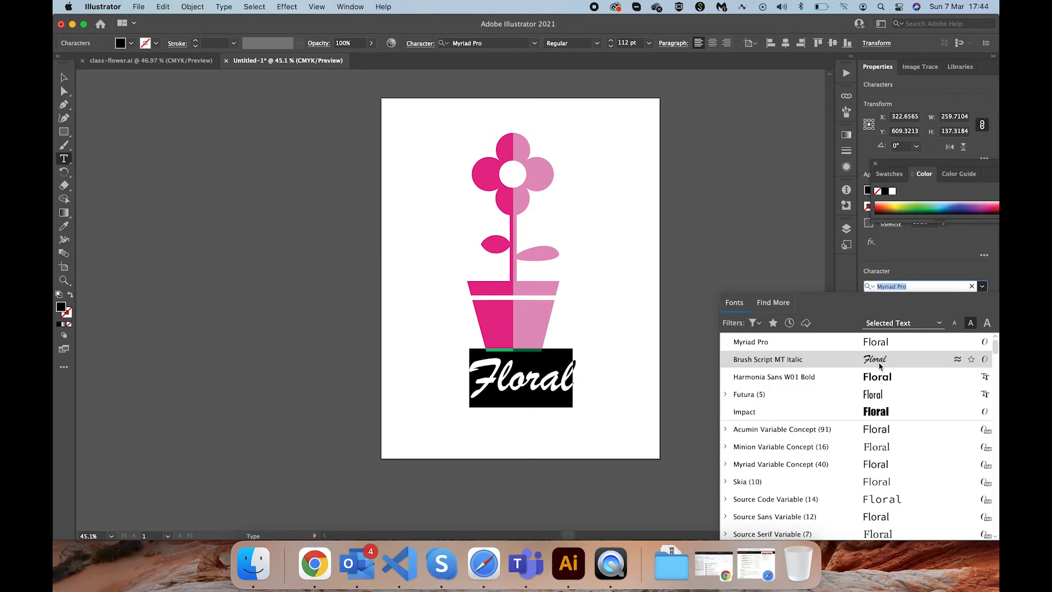
click(879, 360)
click(63, 80)
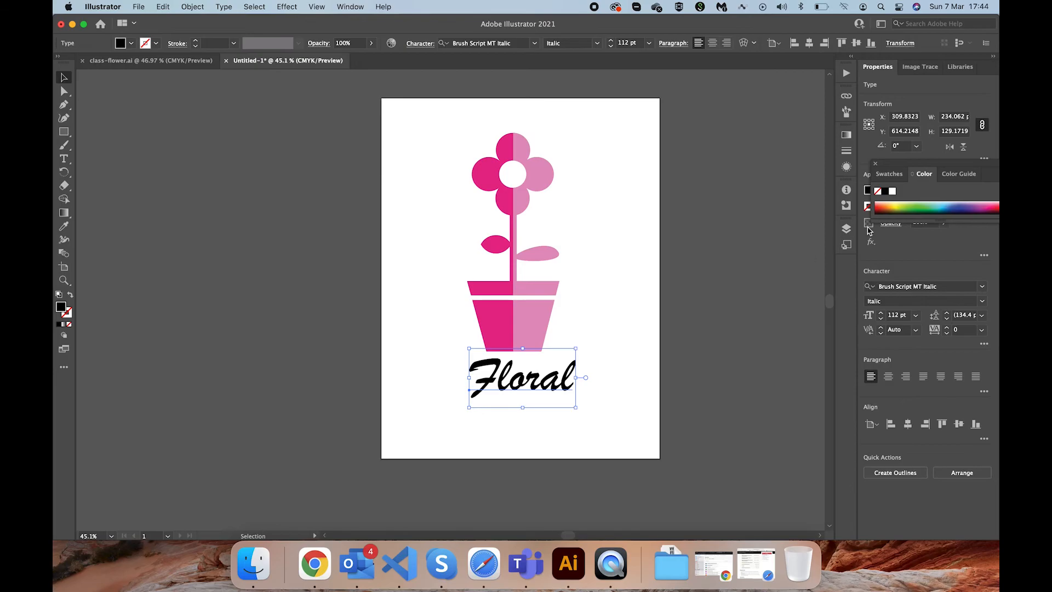
Step: Fill the Floral text with the magenta swatch and deselect it
click(875, 163)
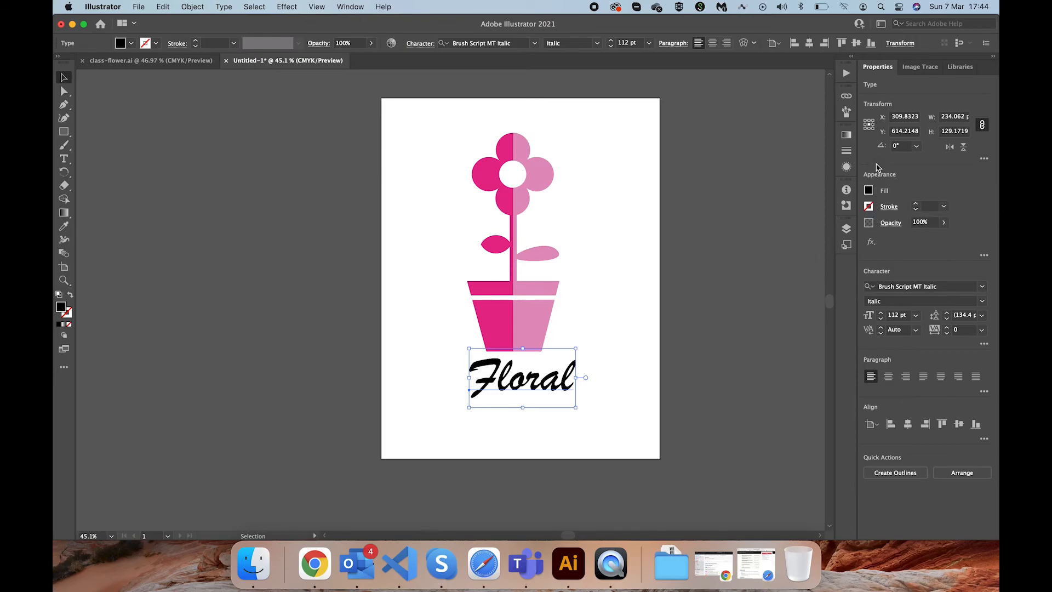
click(869, 192)
click(817, 230)
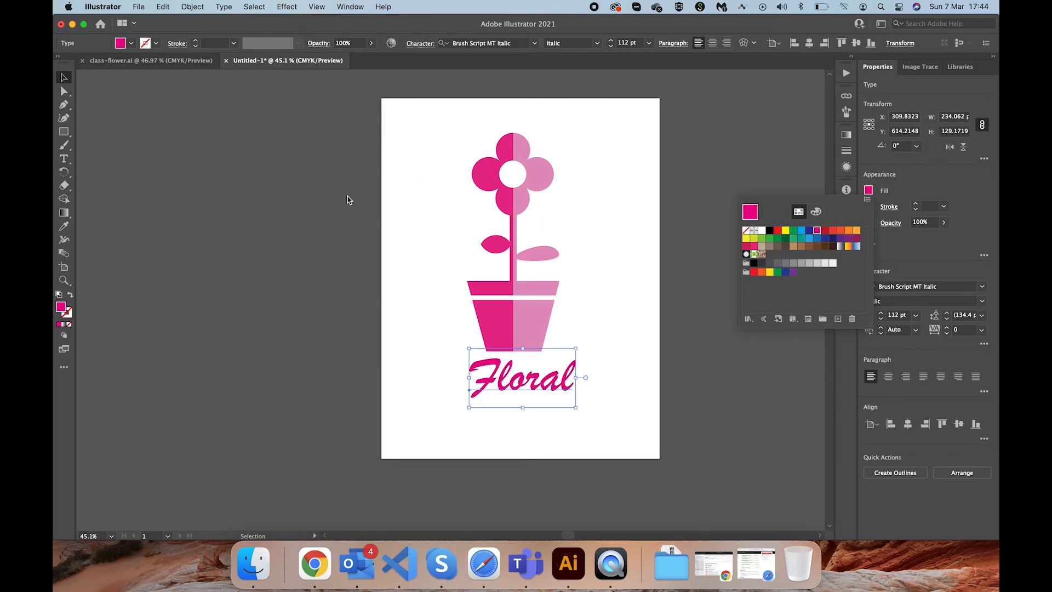
click(203, 190)
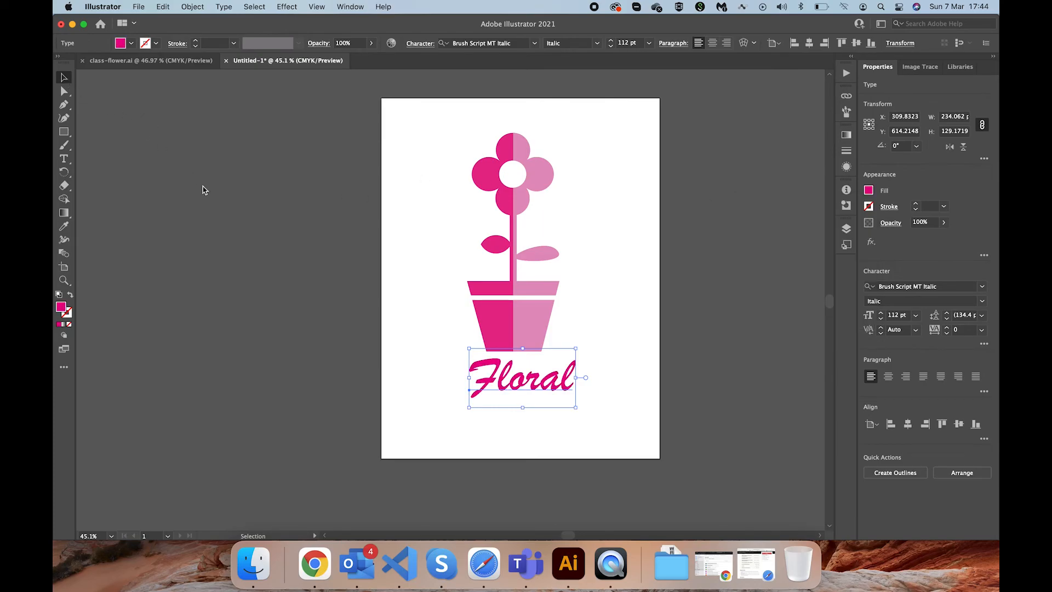
click(631, 253)
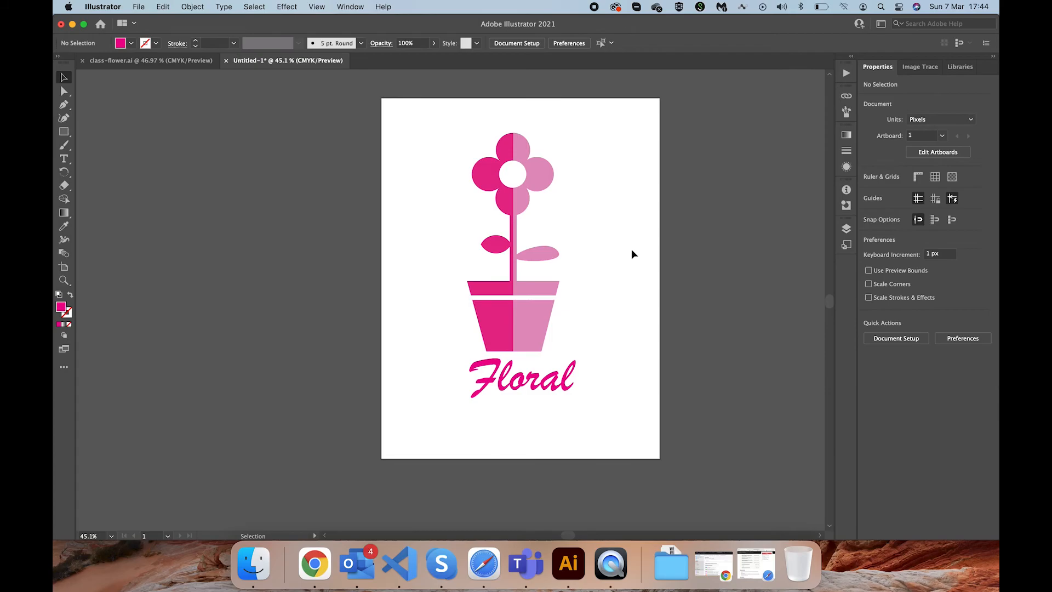
Step: Check the design in class-flower.ai, return to the untitled document, and shift the Floral text about 11 px to the left
click(182, 61)
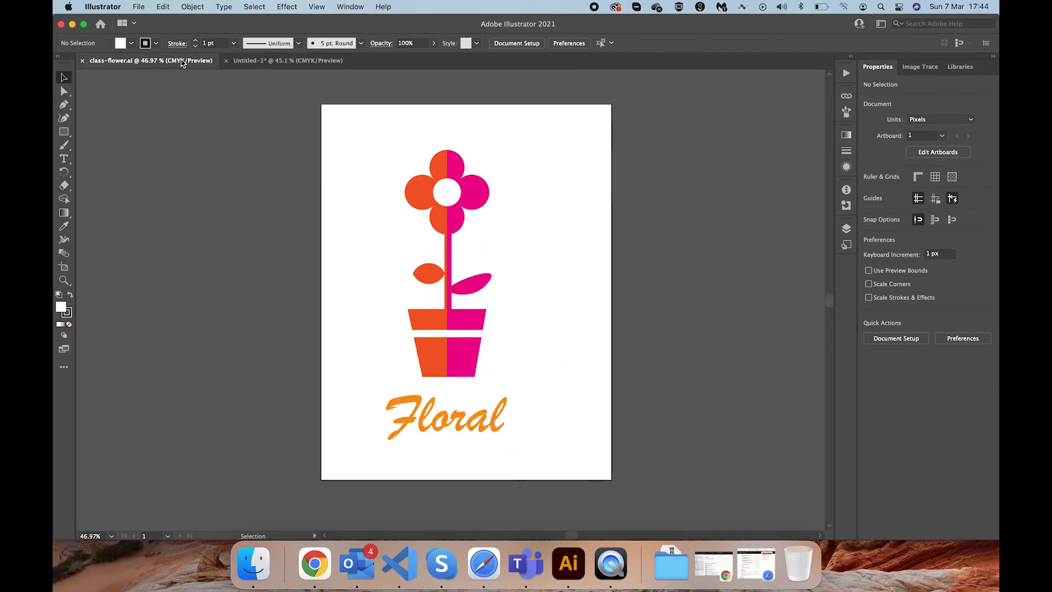
click(259, 63)
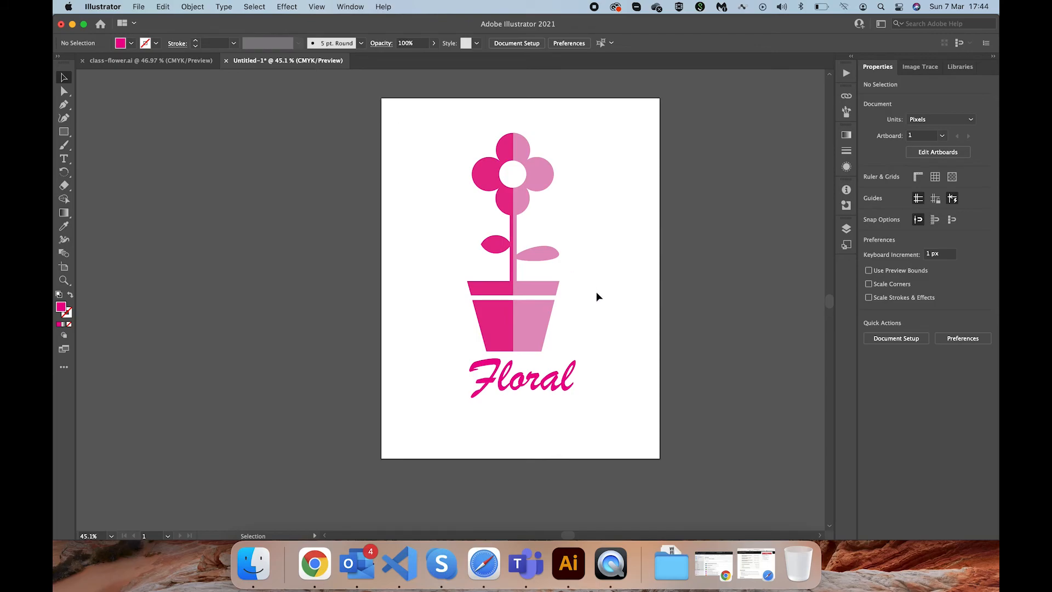
drag(533, 385, 527, 384)
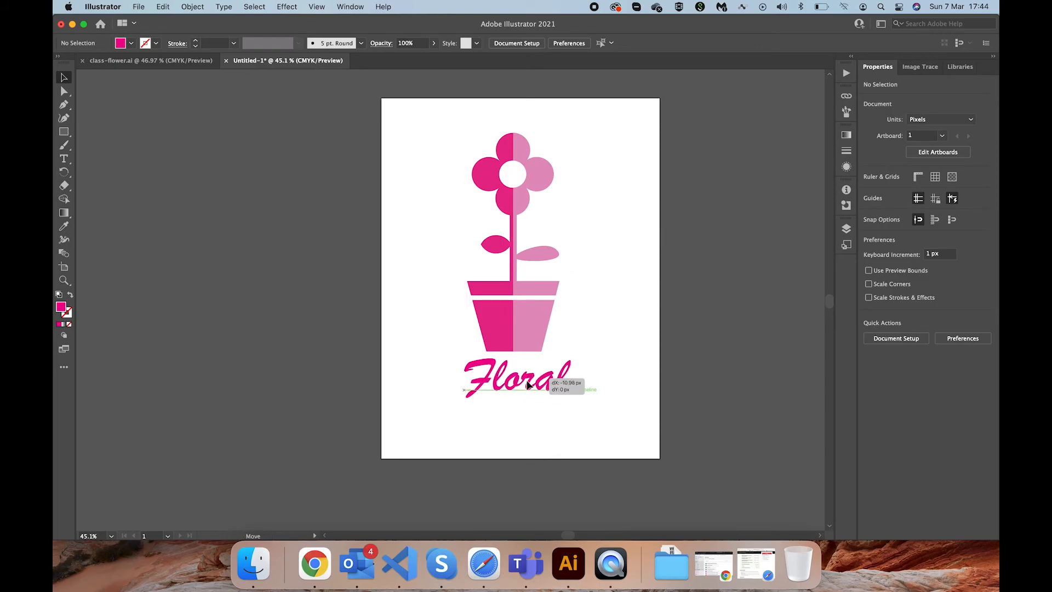
Step: Select all the flower and pot shapes without the text and group them
drag(588, 160, 449, 329)
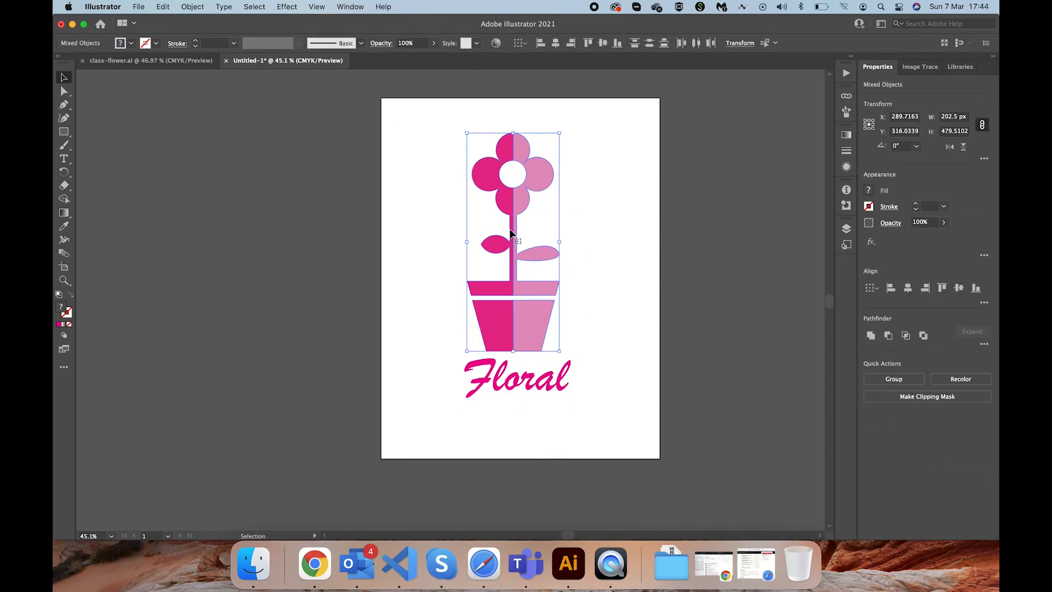
right_click(536, 181)
click(566, 277)
click(596, 261)
Step: Select the flower group together with the Floral text and align them on their horizontal centres
drag(594, 228, 452, 422)
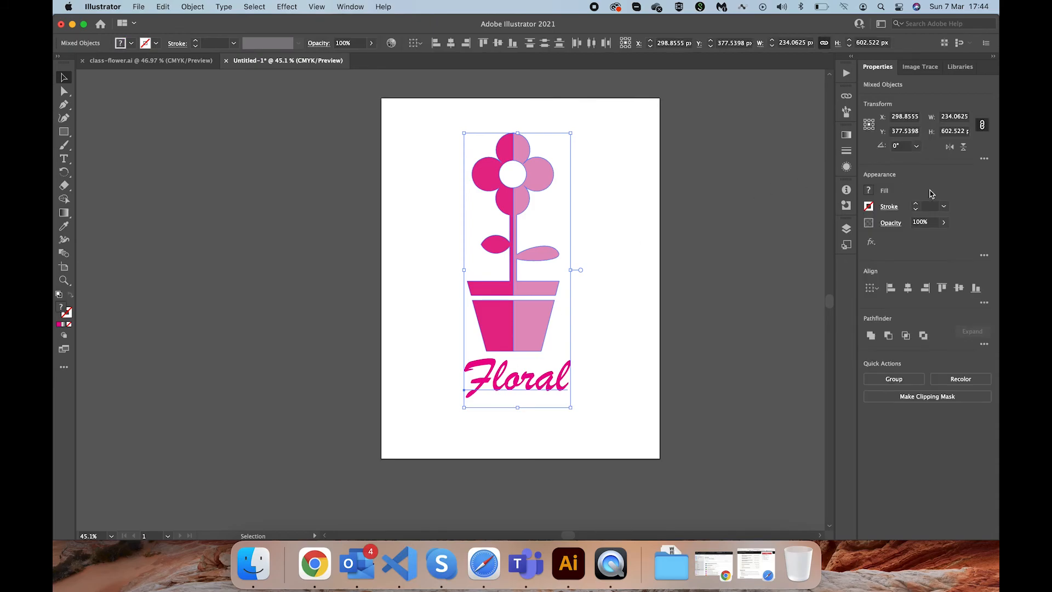
click(908, 288)
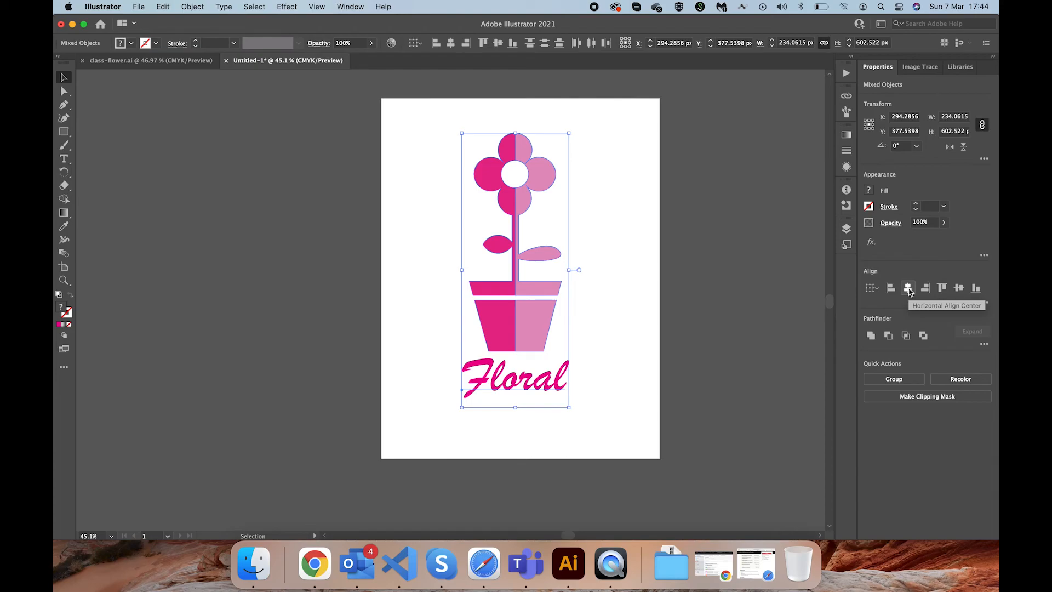
click(623, 288)
Step: Open the Floral text for editing, delete the letter r, and restore it
click(525, 383)
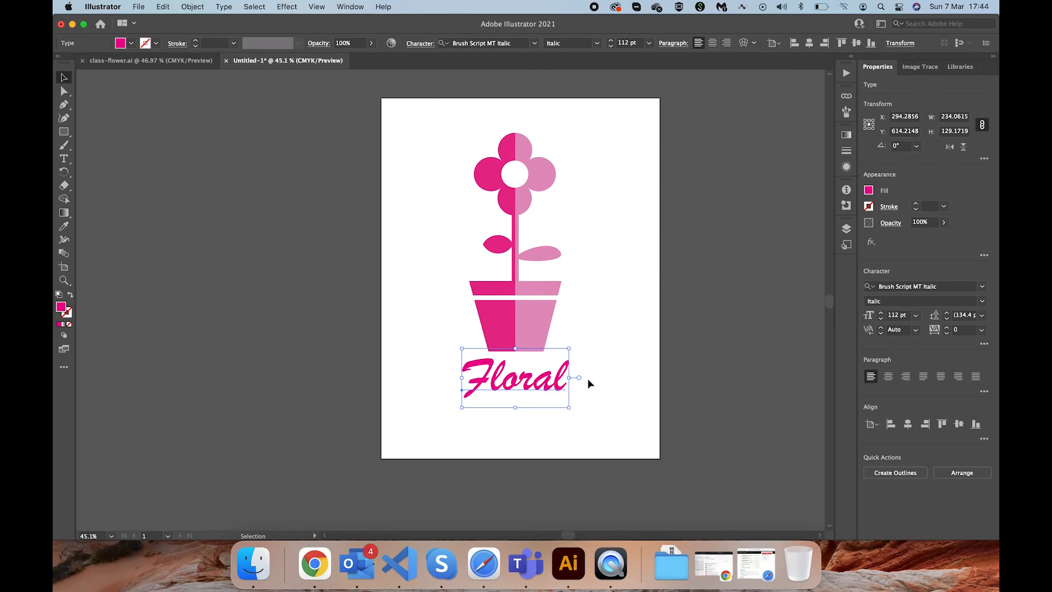
double_click(528, 380)
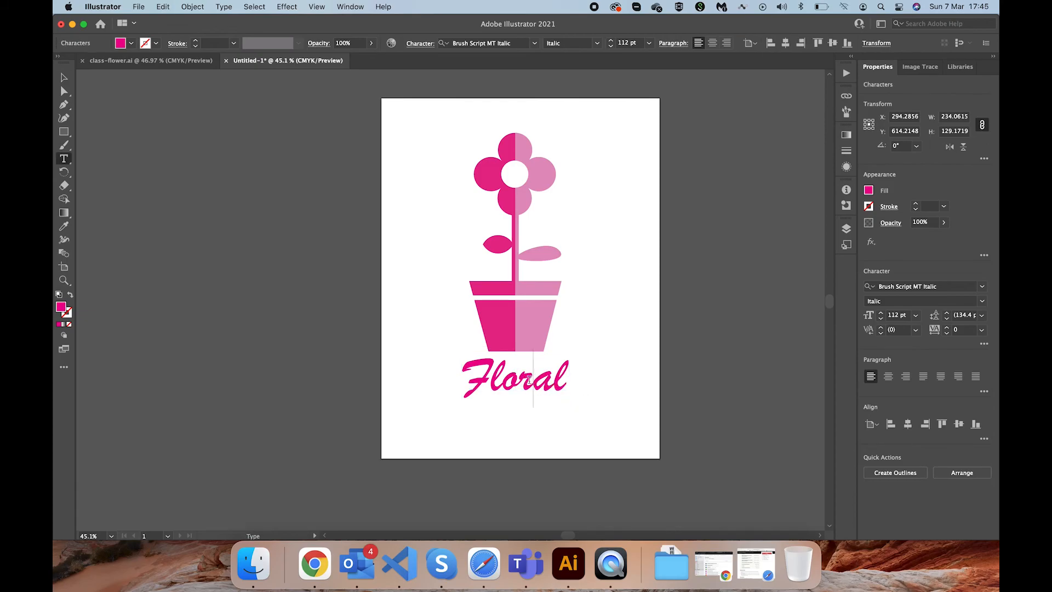
key(BackSpace)
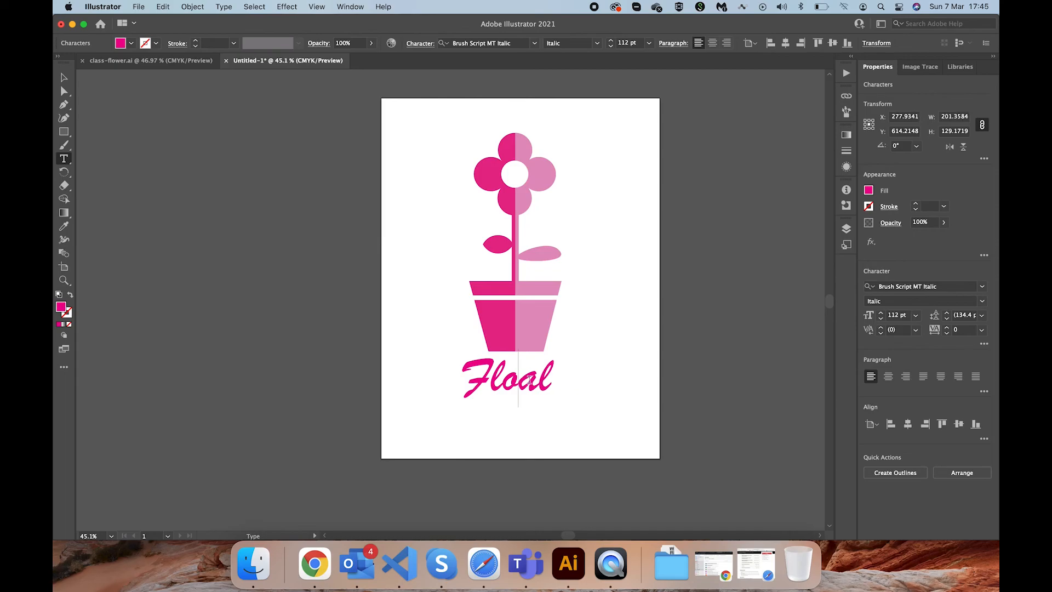
text(e)
text(r)
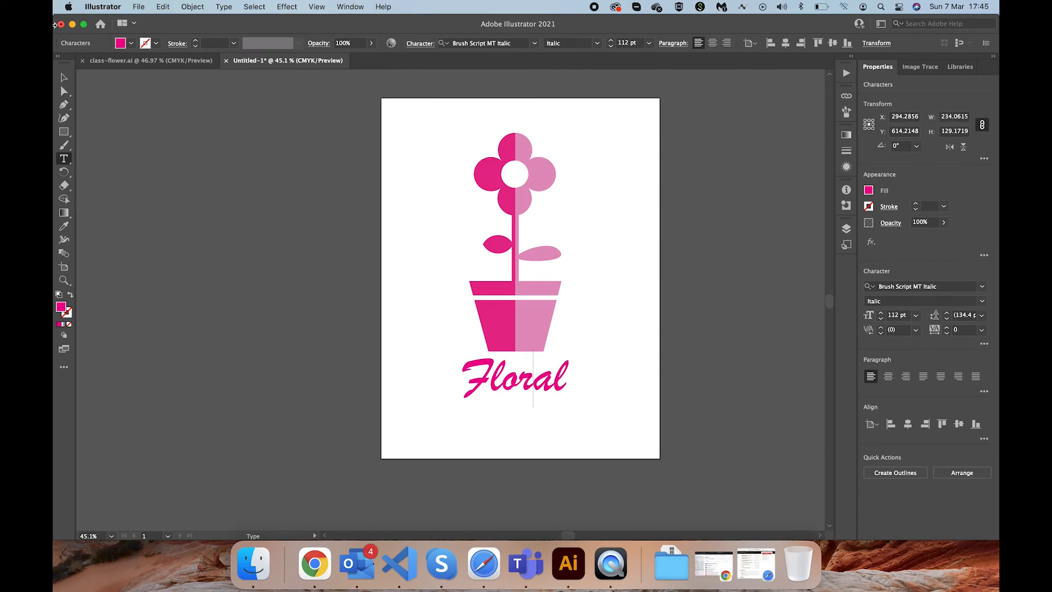
click(64, 78)
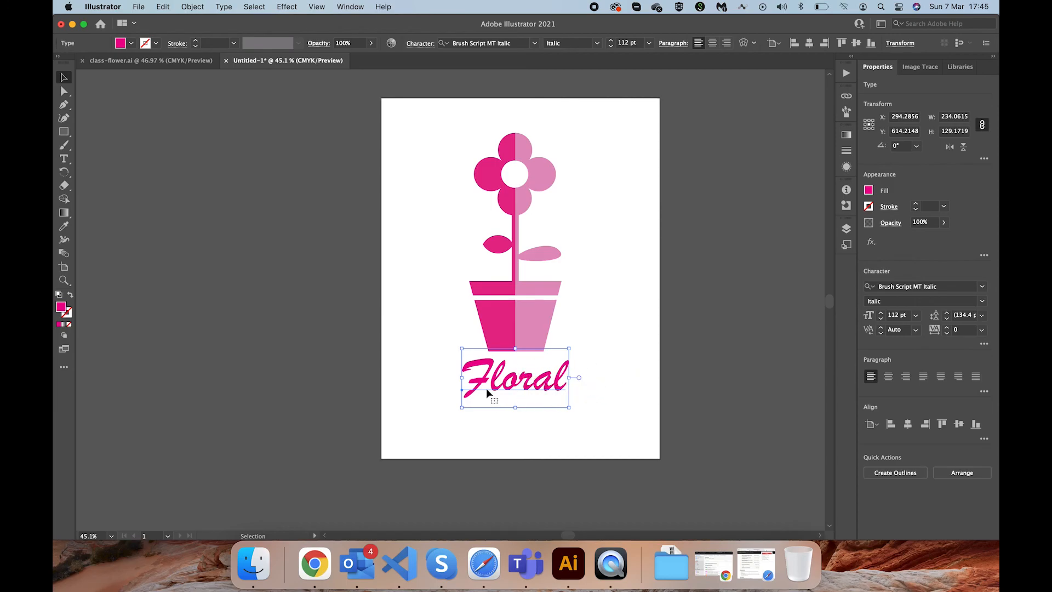
Step: Expand the Floral text's object and fill into outlined shapes
click(199, 9)
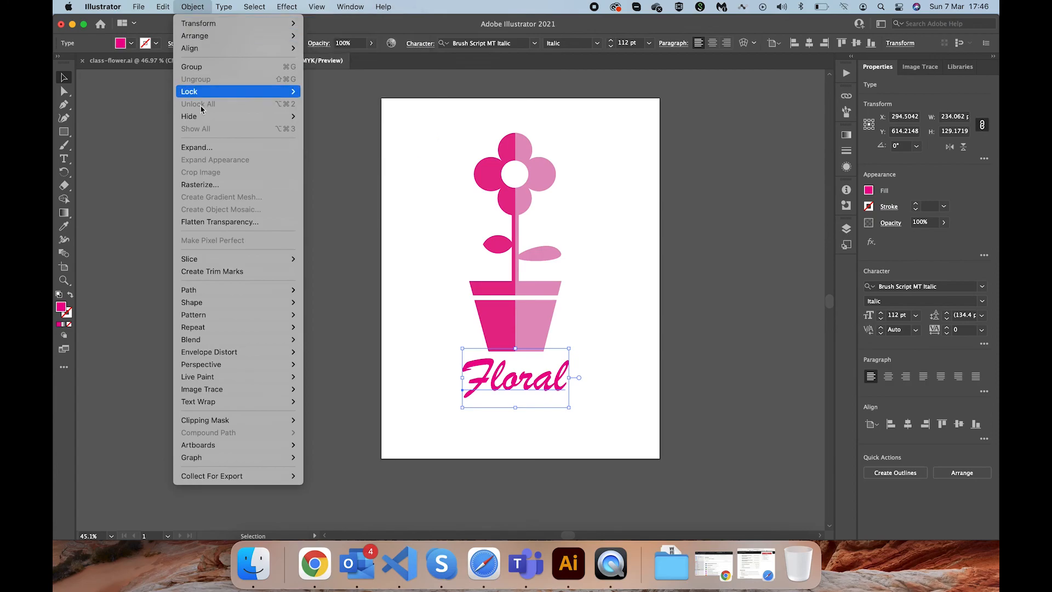
mouse_move(204, 259)
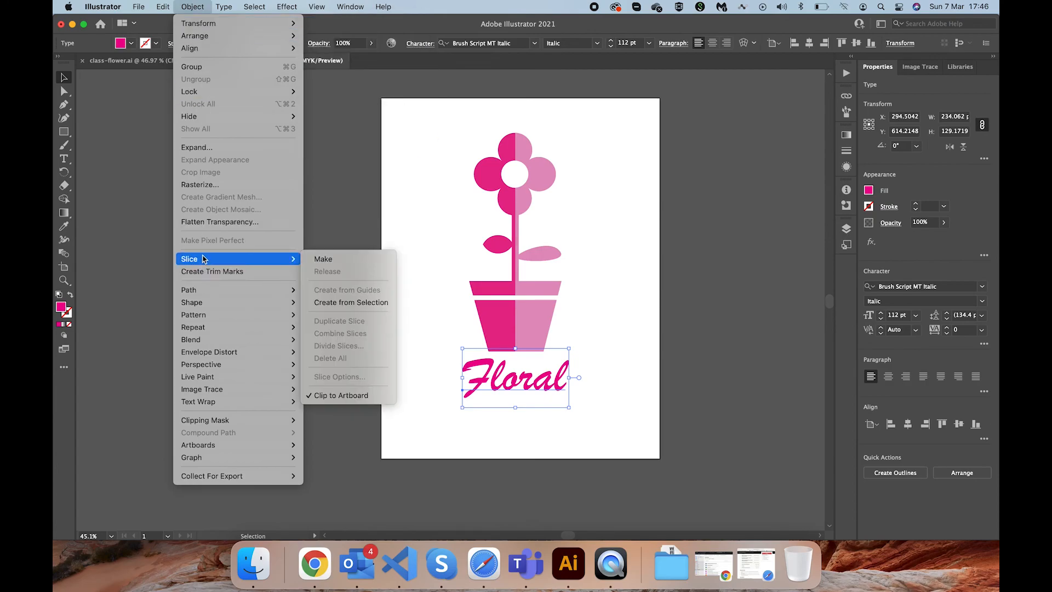
click(206, 148)
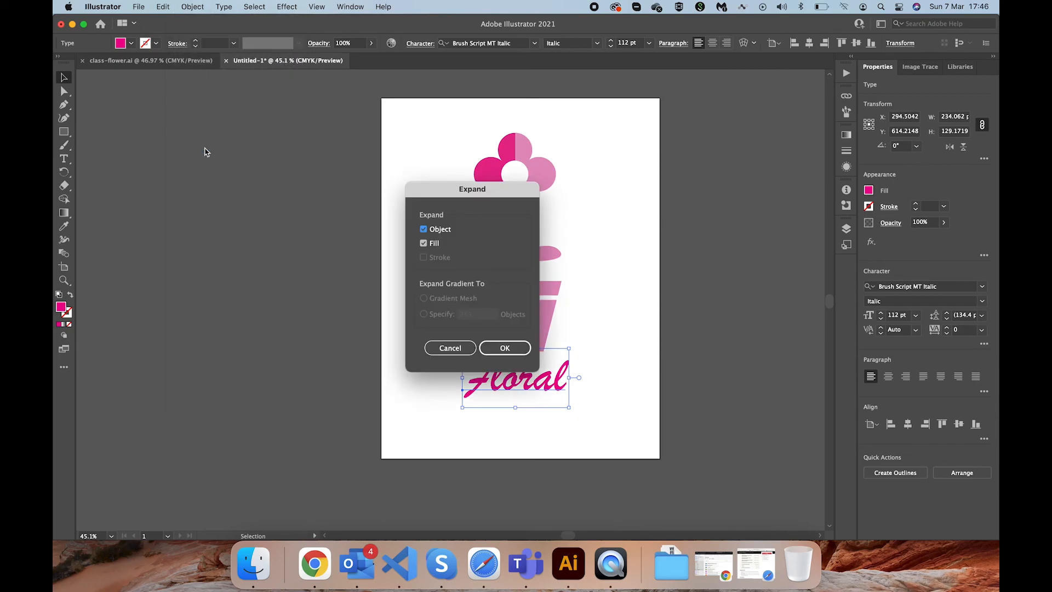
click(505, 349)
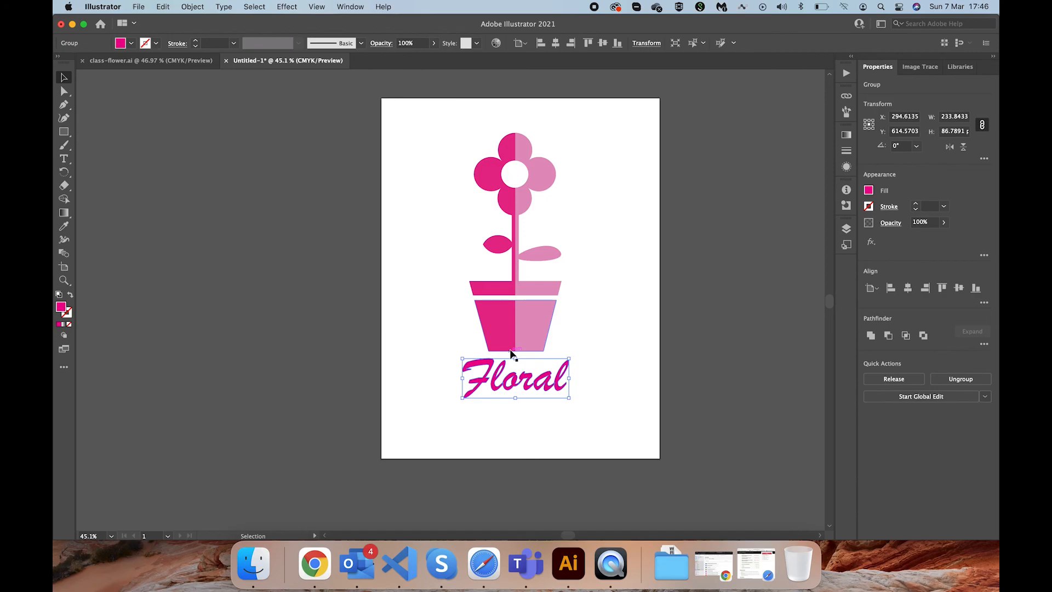
Step: Isolate the outlined Floral group, select its individual letter paths, and leave the group
double_click(529, 380)
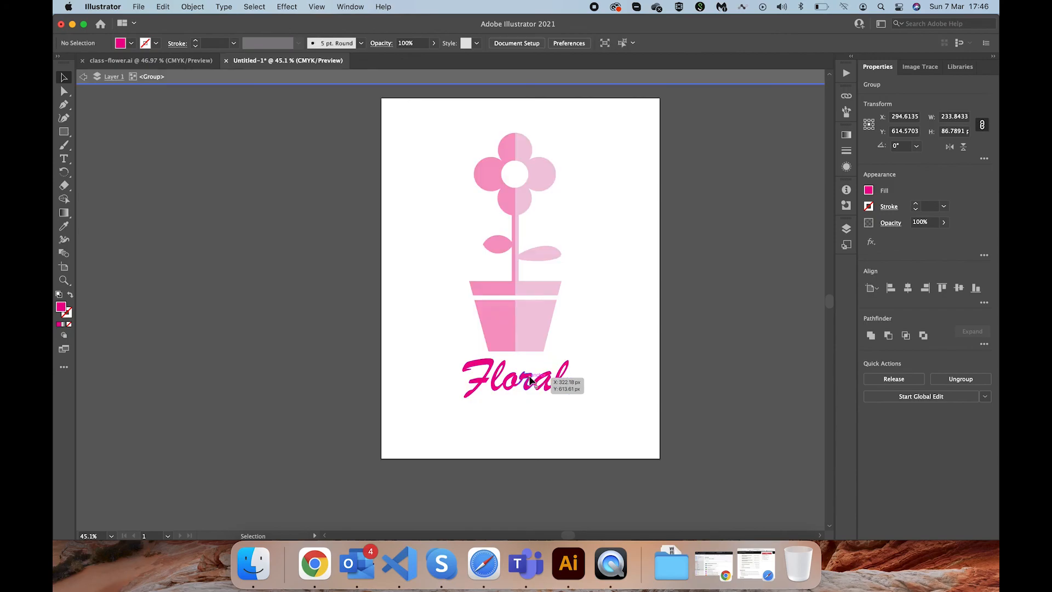
click(528, 382)
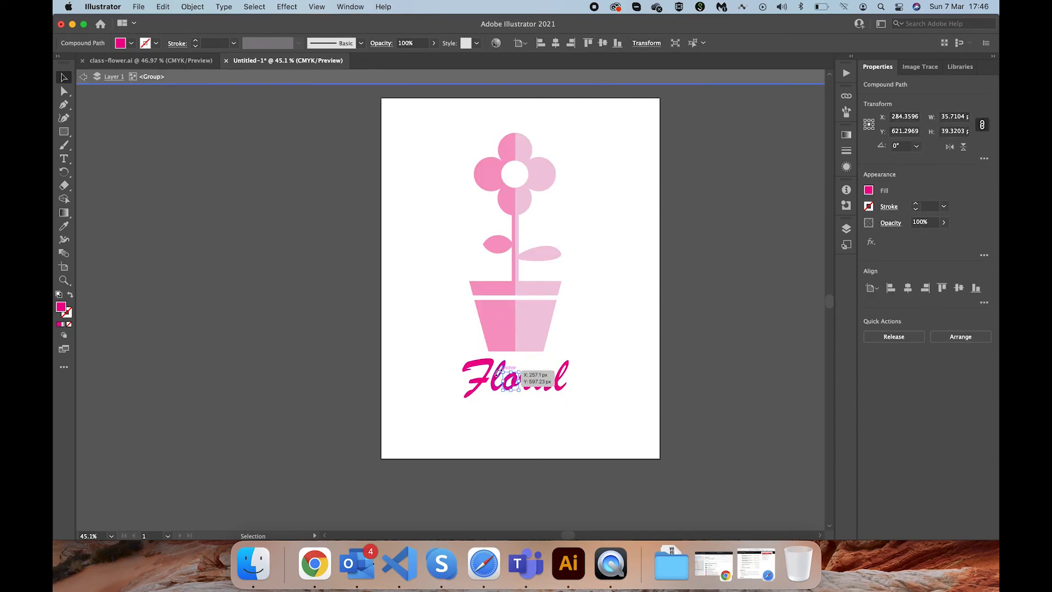
click(478, 375)
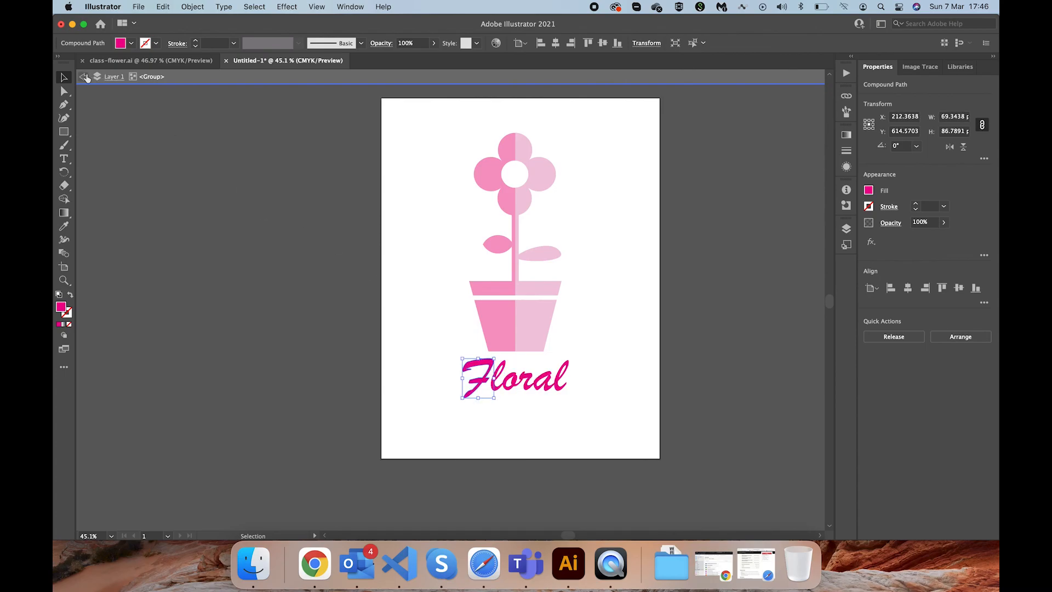
click(83, 78)
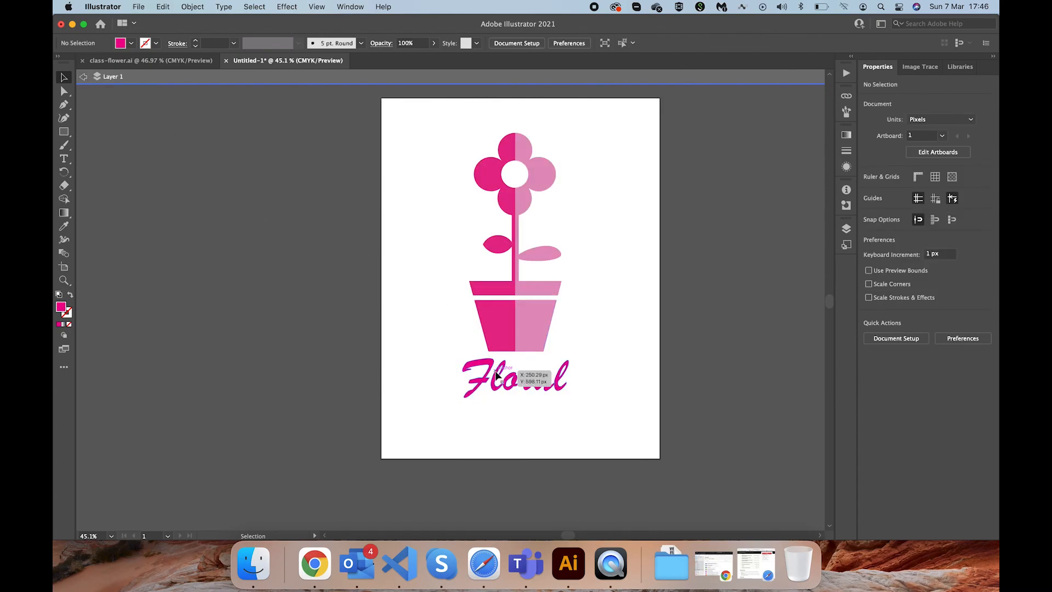
Step: Isolate the Floral group again, try to move its letter l, and exit isolation mode
double_click(496, 376)
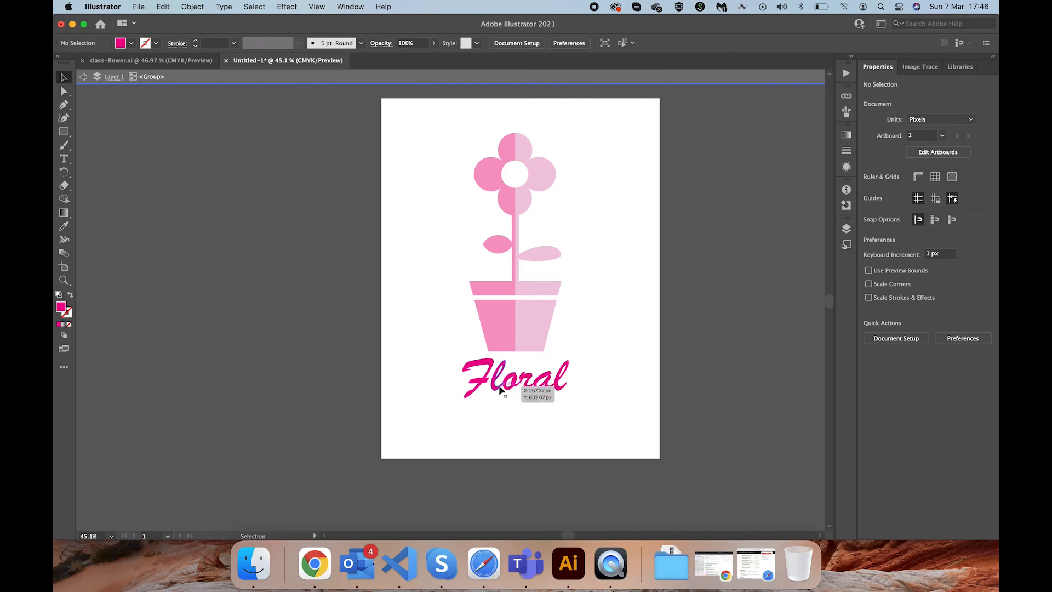
drag(497, 390, 518, 355)
click(81, 75)
click(298, 206)
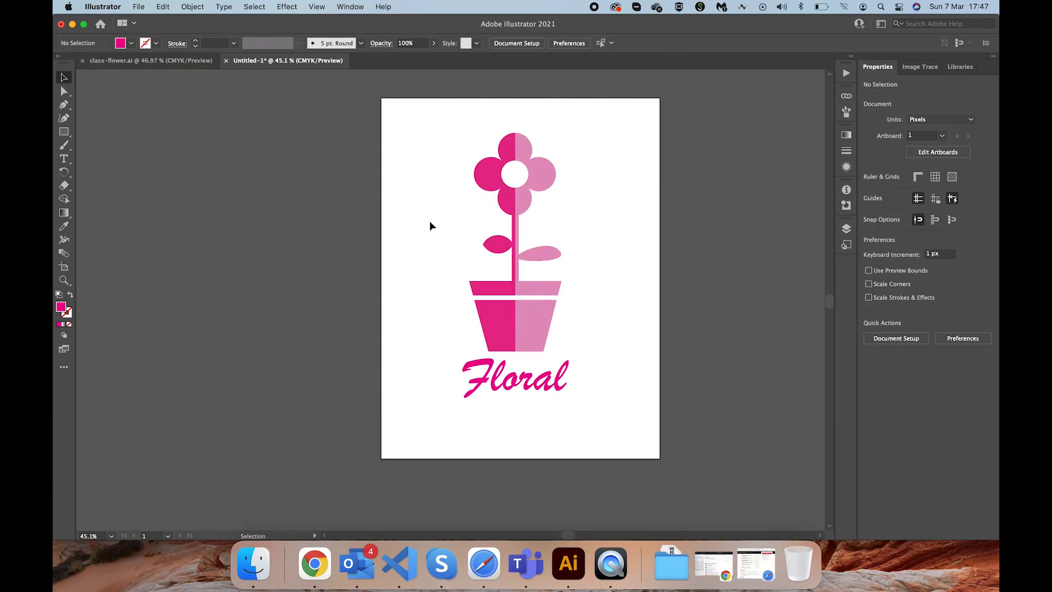